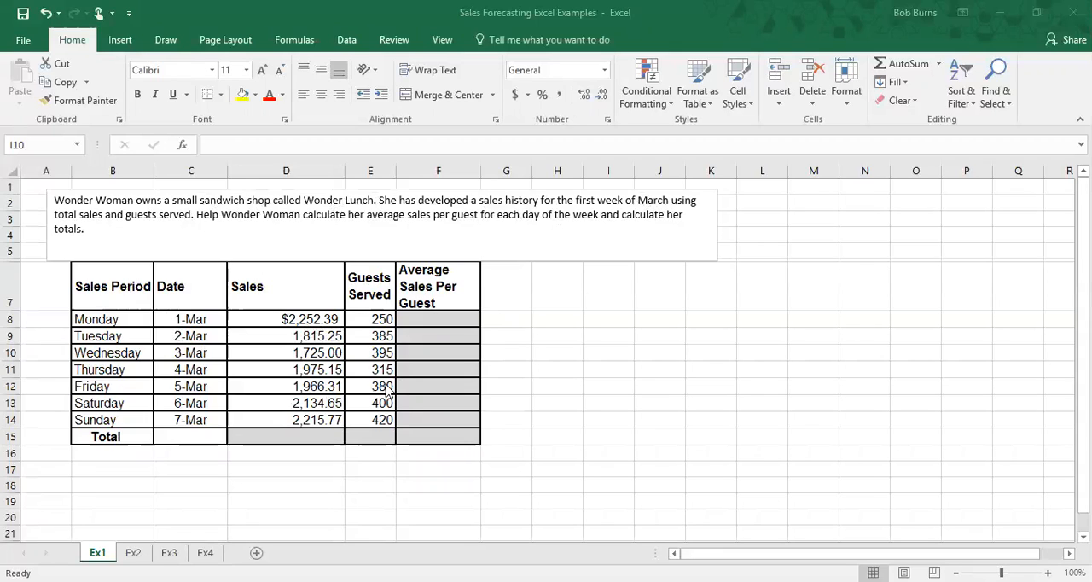
Step: Enter a SUM formula in the Sales total cell D15 adding the daily sales in D8:D14
{"action": "left_click", "coordinate": [299, 436]}
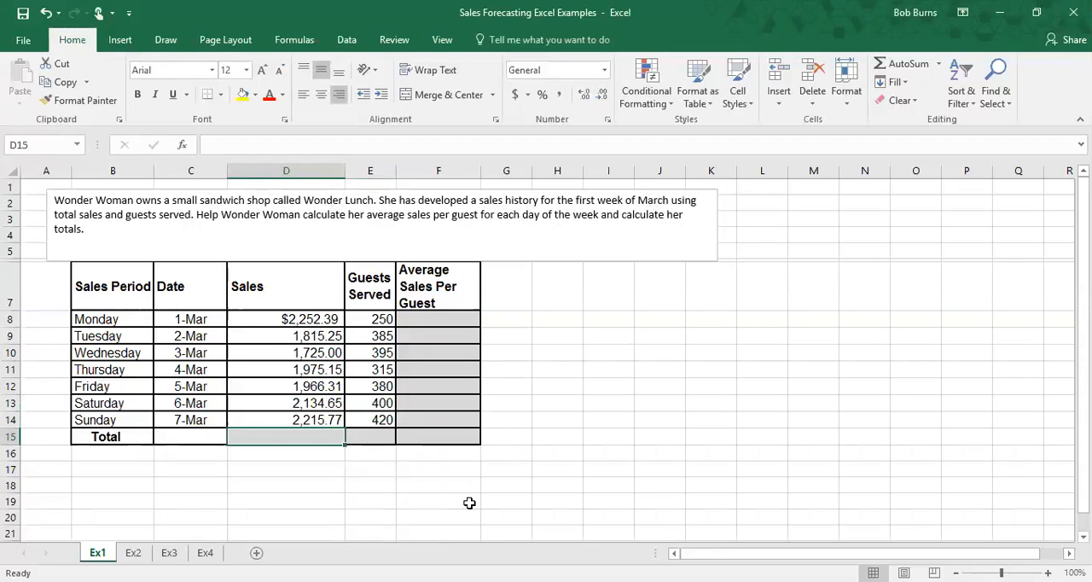
{"action": "type", "text": "="}
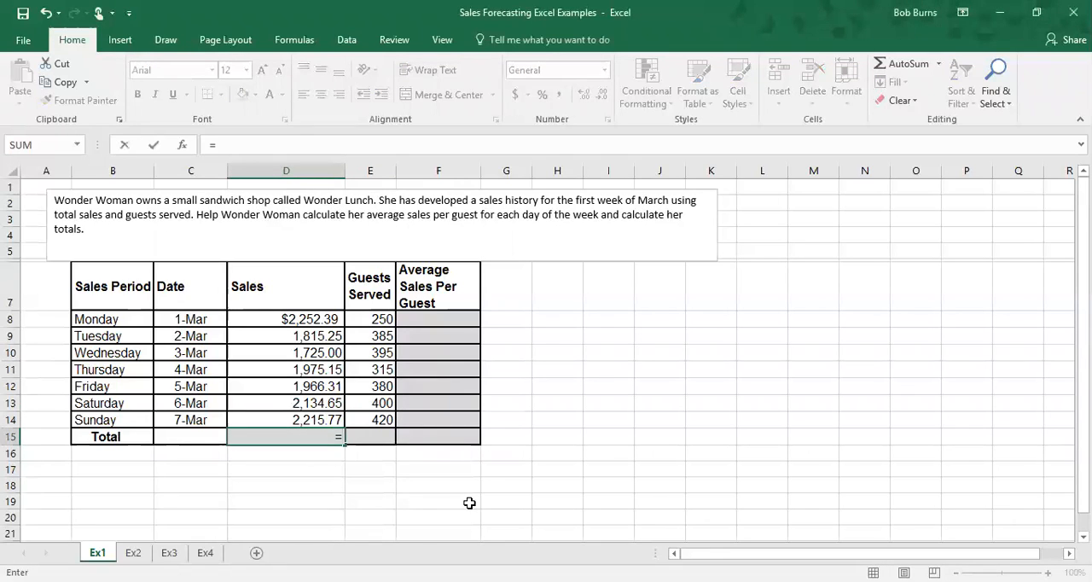
{"action": "type", "text": "sum"}
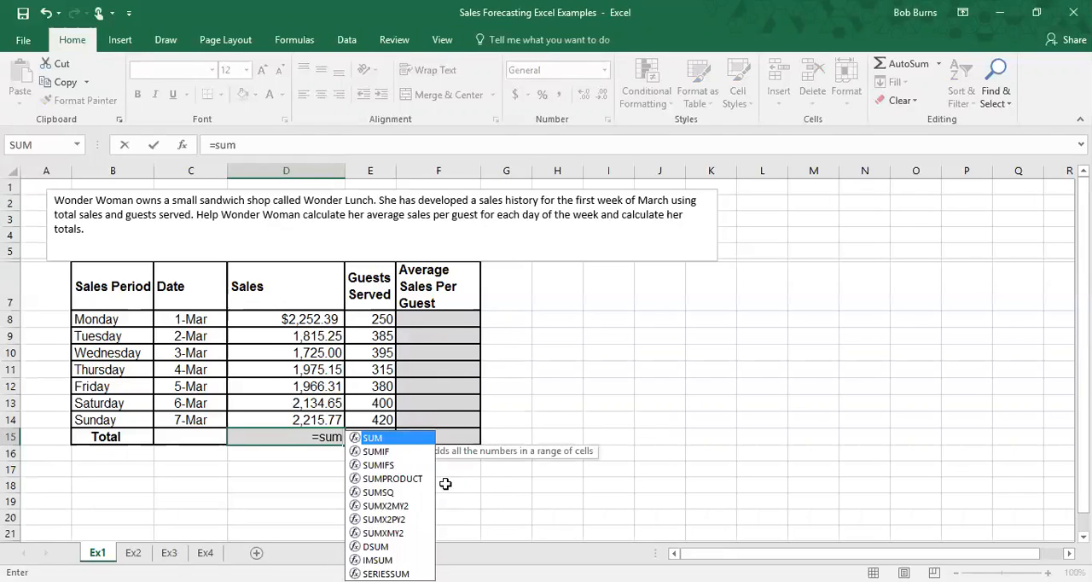
{"action": "double_click", "coordinate": [375, 440]}
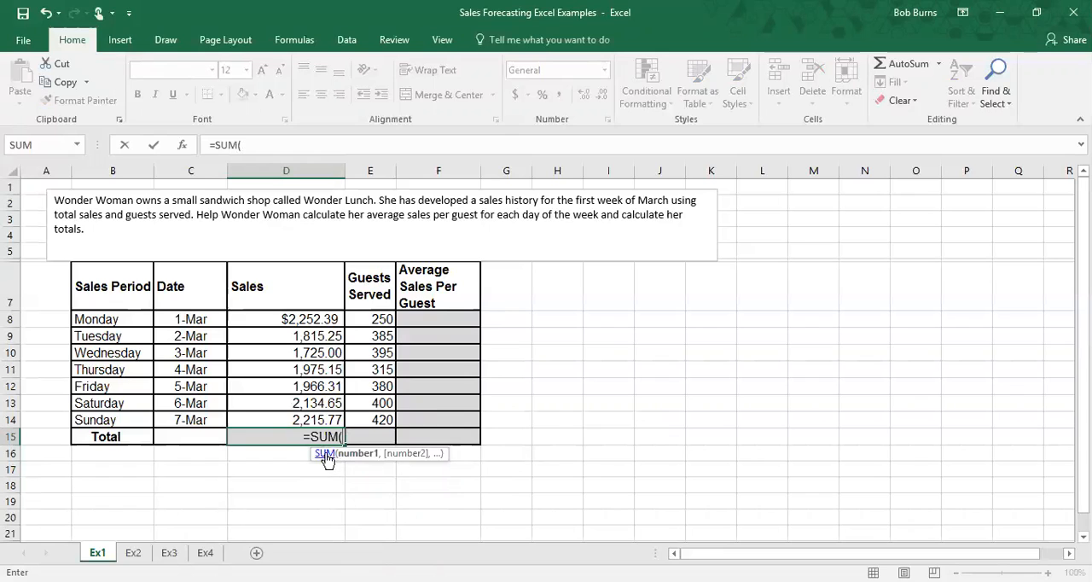
{"action": "left_click_drag", "start_coordinate": [312, 319], "coordinate": [319, 414]}
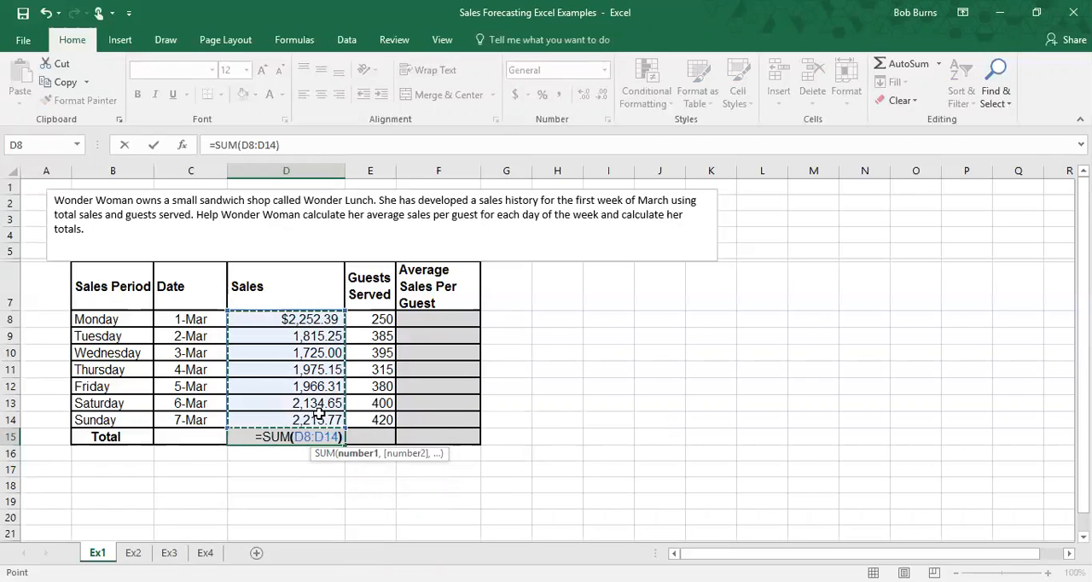
{"action": "key", "text": "Return"}
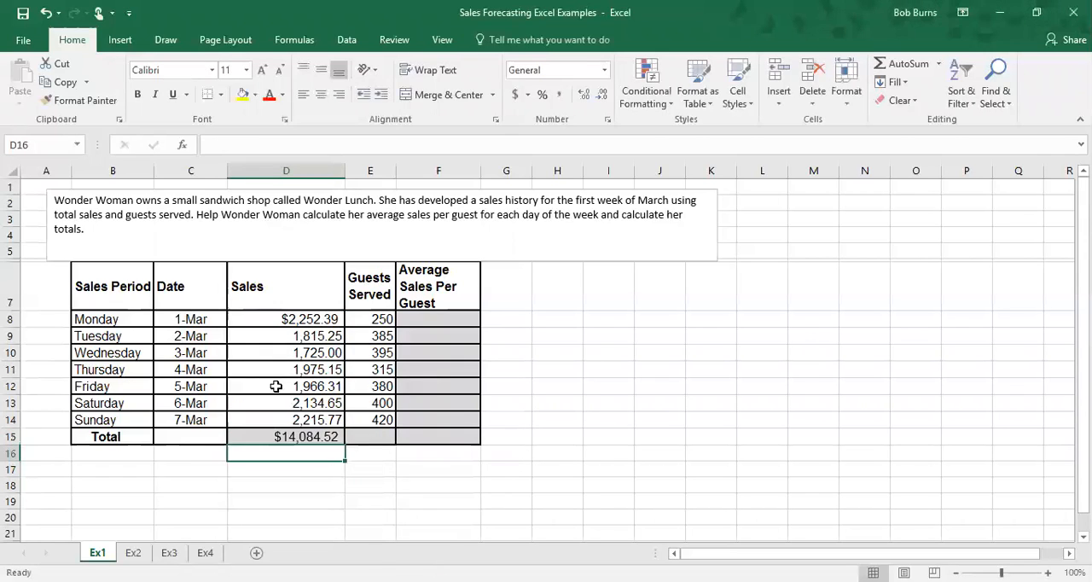
Step: Enter a SUM formula in the Guests Served total cell E15 adding E8:E14
{"action": "left_click", "coordinate": [369, 319]}
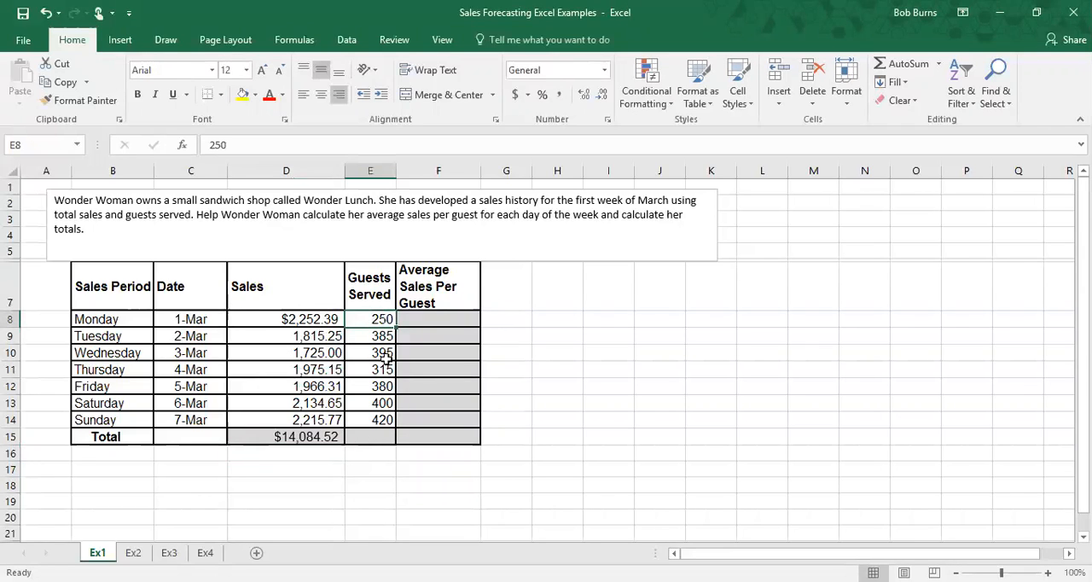
{"action": "left_click", "coordinate": [361, 436]}
{"action": "type", "text": "=sum"}
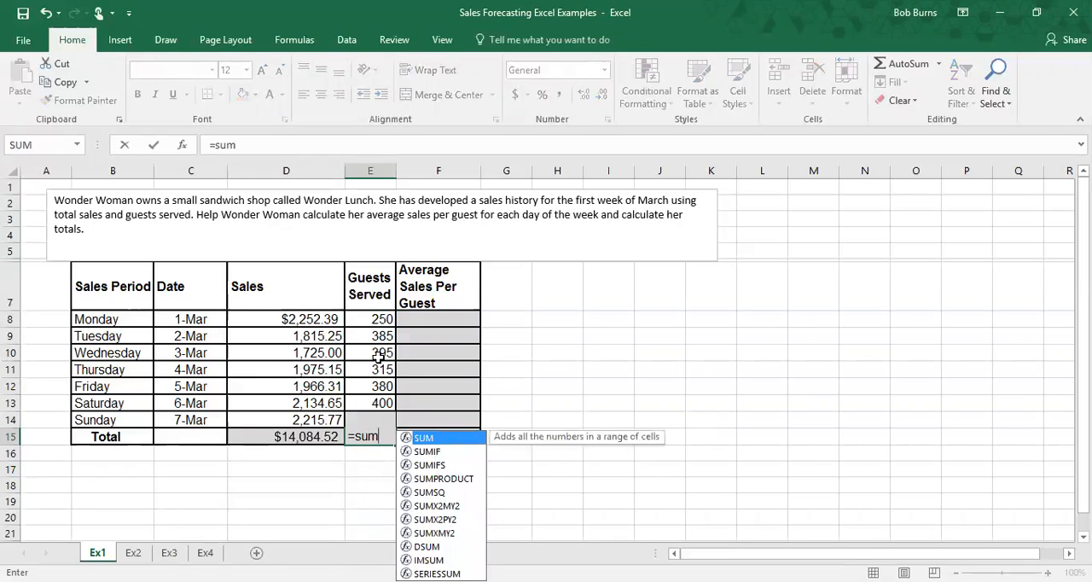
{"action": "double_click", "coordinate": [443, 439]}
{"action": "left_click_drag", "start_coordinate": [368, 319], "coordinate": [371, 420]}
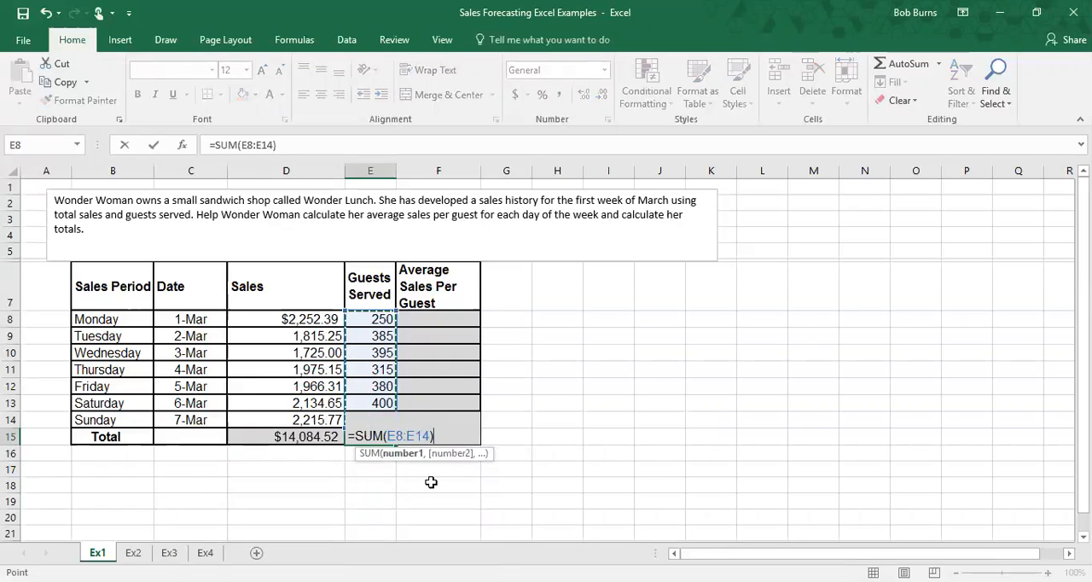
{"action": "key", "text": "Return"}
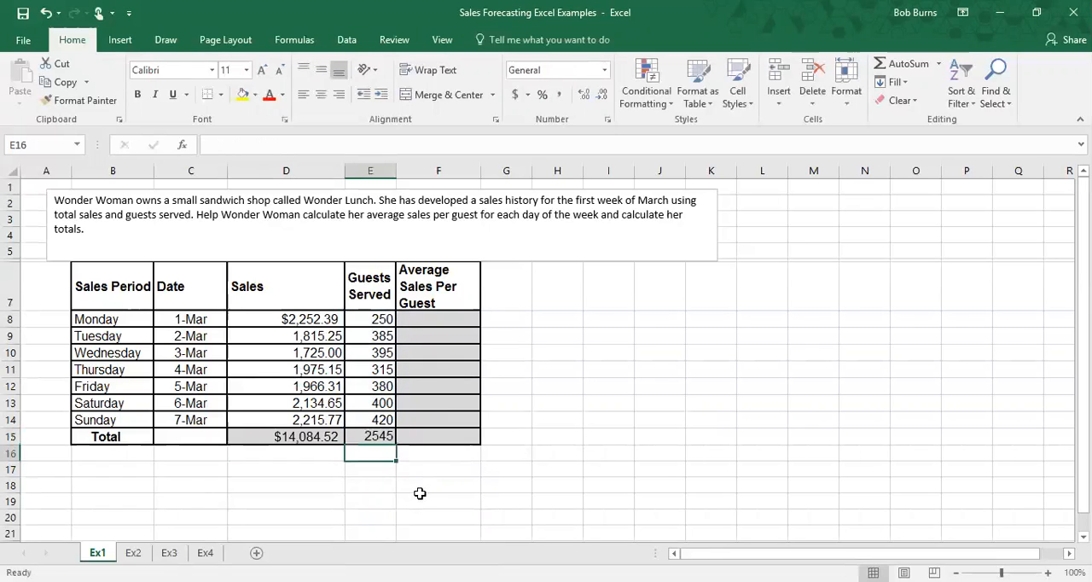
{"action": "left_click", "coordinate": [307, 438]}
{"action": "left_click", "coordinate": [369, 438]}
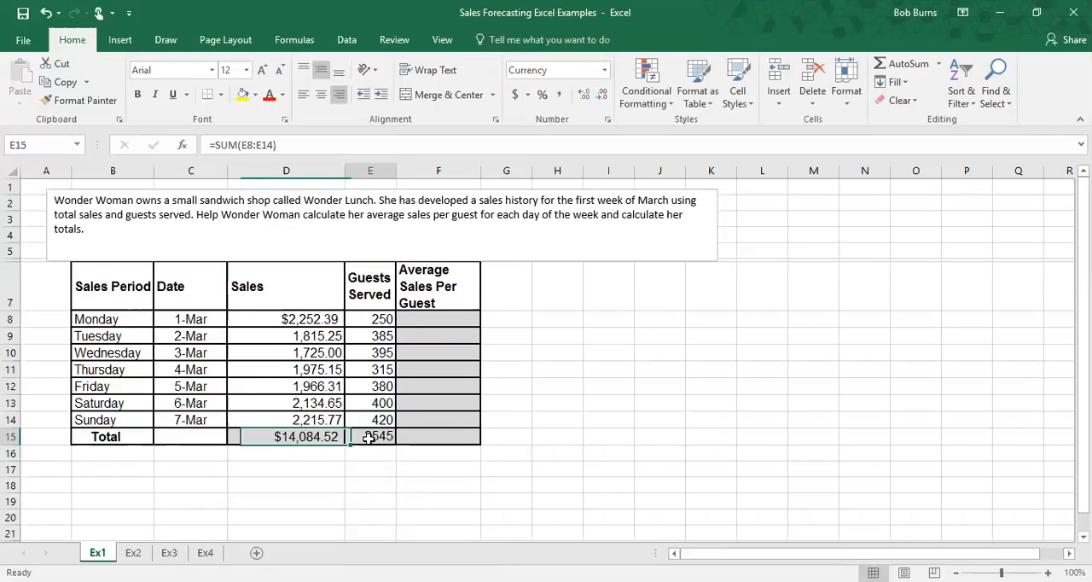
Step: Calculate Monday's average sales per guest in F8 by dividing the sales D8 by guests served E8
{"action": "left_click", "coordinate": [439, 317]}
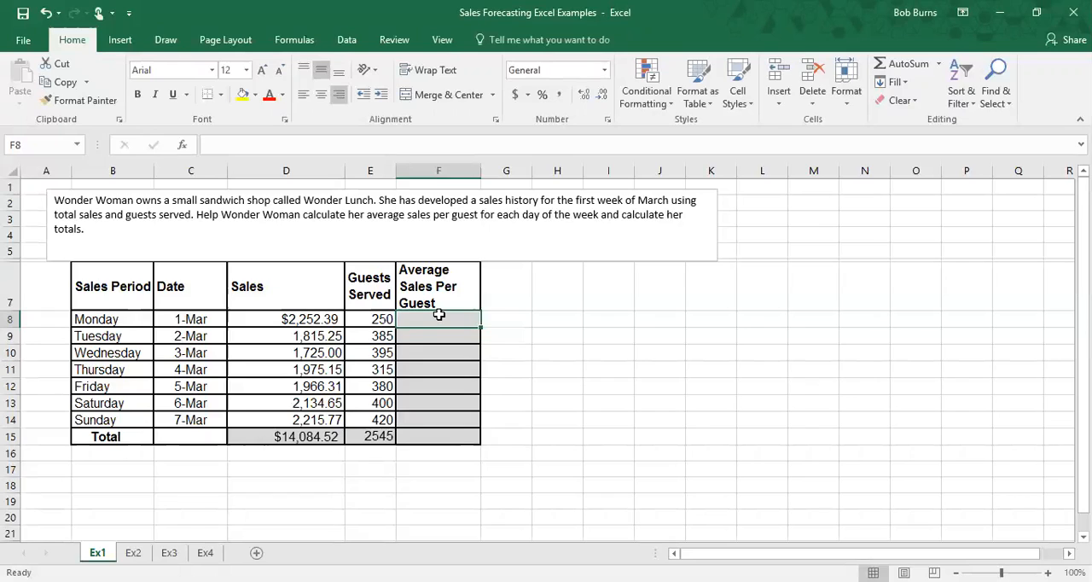
{"action": "type", "text": "="}
{"action": "left_click", "coordinate": [314, 319]}
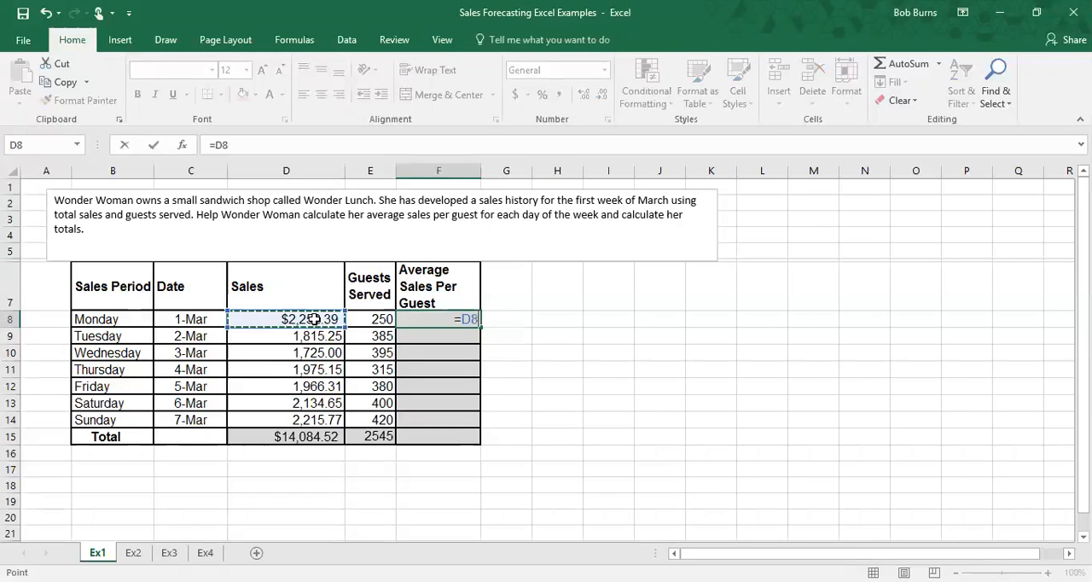
{"action": "type", "text": "/"}
{"action": "left_click", "coordinate": [371, 321]}
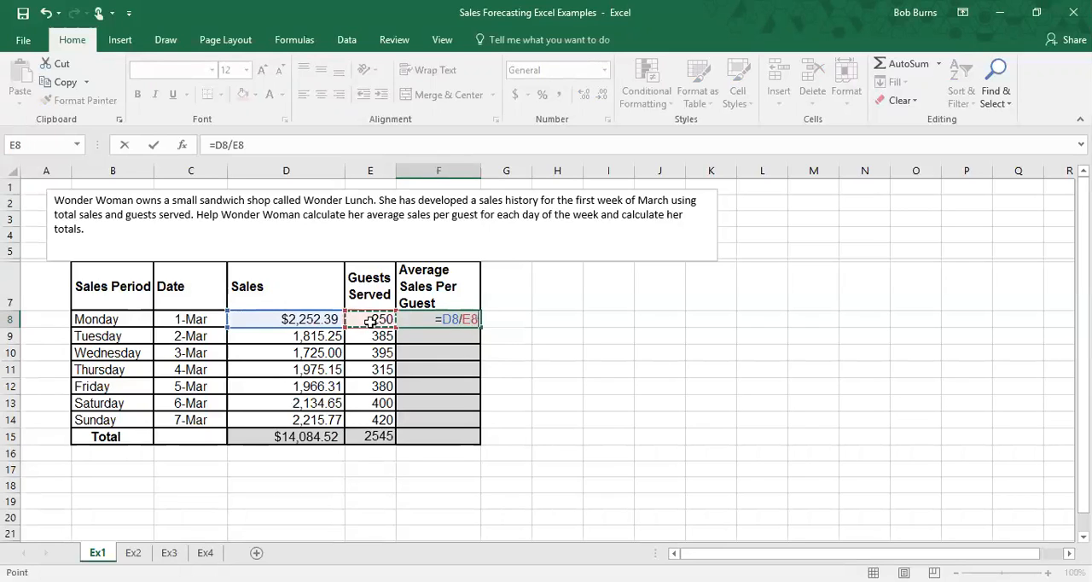
{"action": "key", "text": "Return"}
Step: Copy the average sales per guest formula down the column through the Total row F15
{"action": "left_click", "coordinate": [443, 317]}
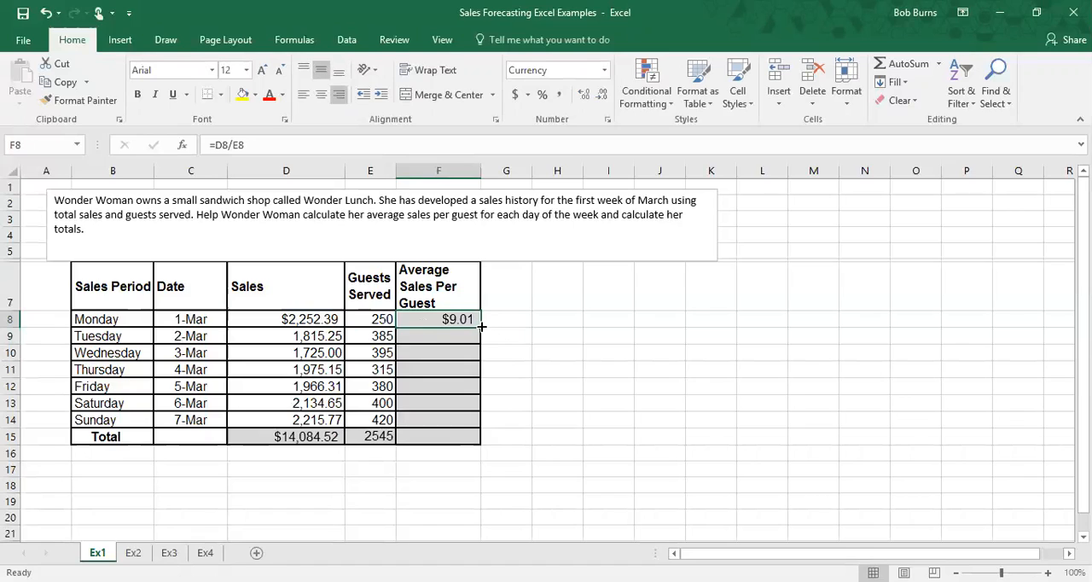
{"action": "left_click_drag", "start_coordinate": [480, 325], "coordinate": [476, 440]}
{"action": "left_click", "coordinate": [521, 375]}
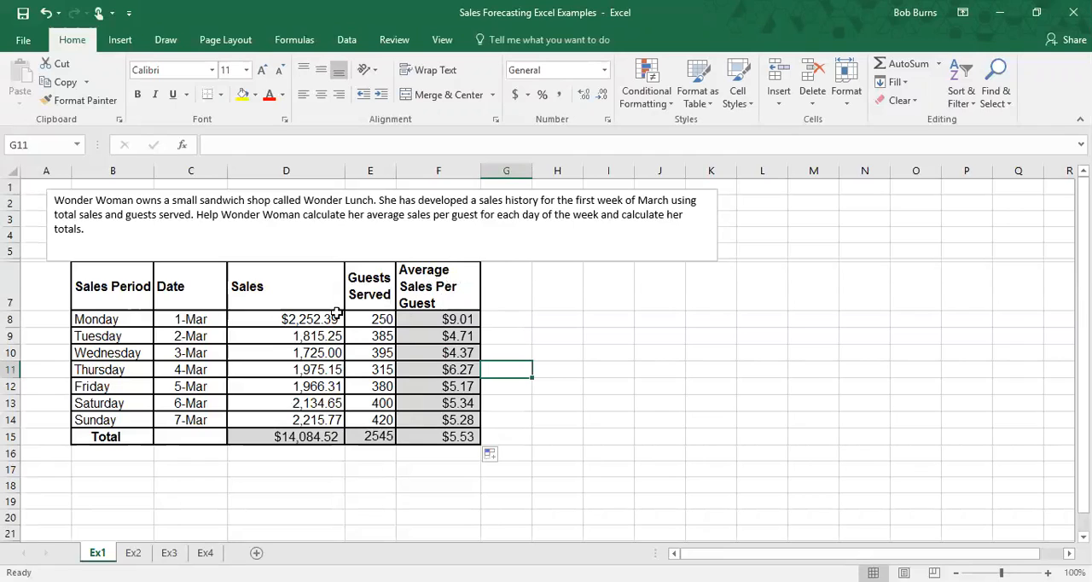
Step: Inspect the formulas in the Average Sales Per Guest column and the Total row cells
{"action": "left_click", "coordinate": [414, 436]}
{"action": "left_click_drag", "start_coordinate": [434, 319], "coordinate": [437, 417]}
{"action": "left_click", "coordinate": [436, 441]}
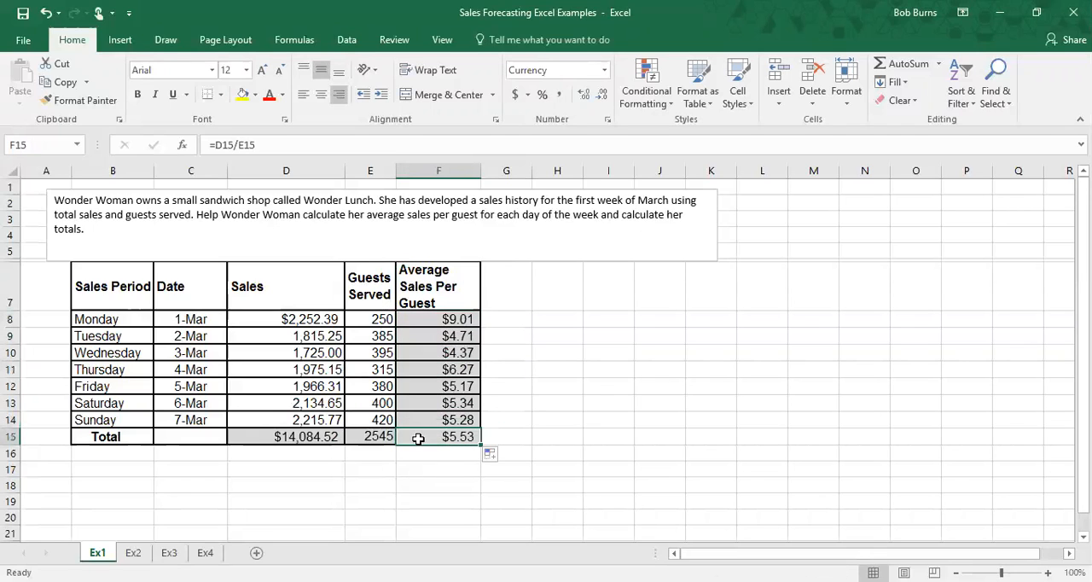
{"action": "left_click", "coordinate": [303, 436]}
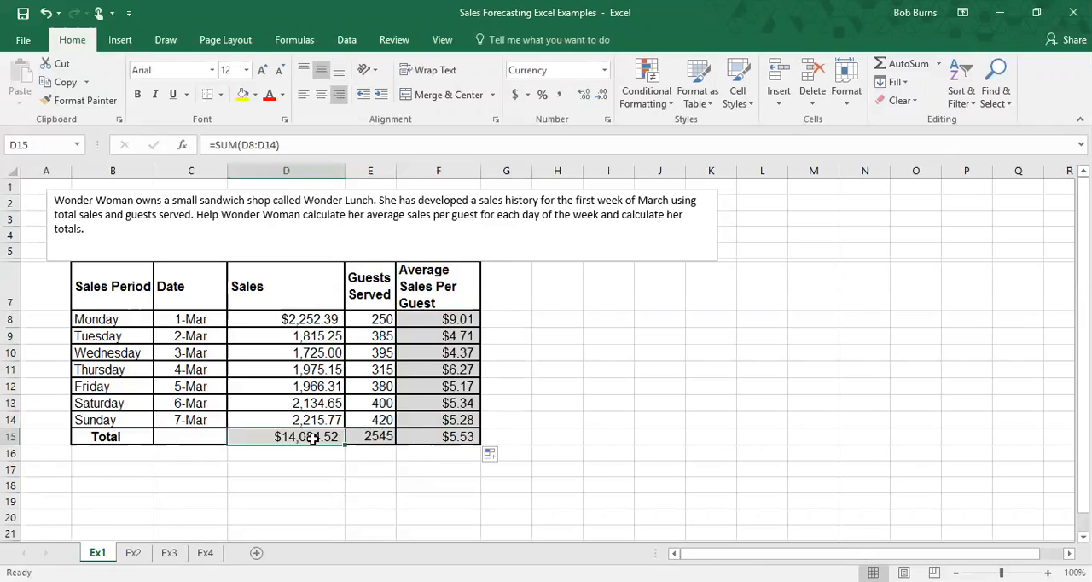
{"action": "left_click", "coordinate": [370, 440]}
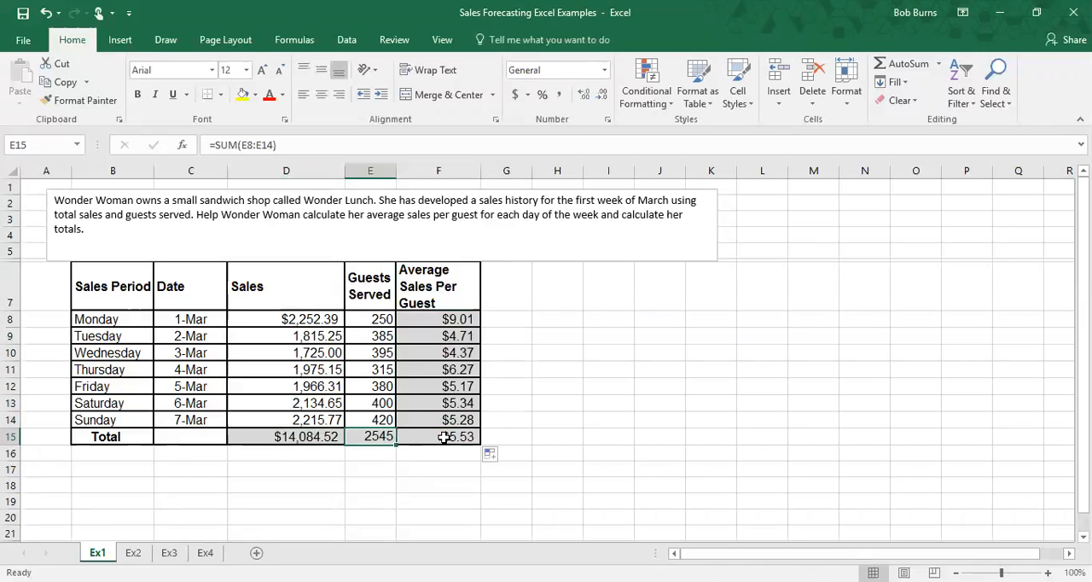
{"action": "left_click", "coordinate": [440, 438]}
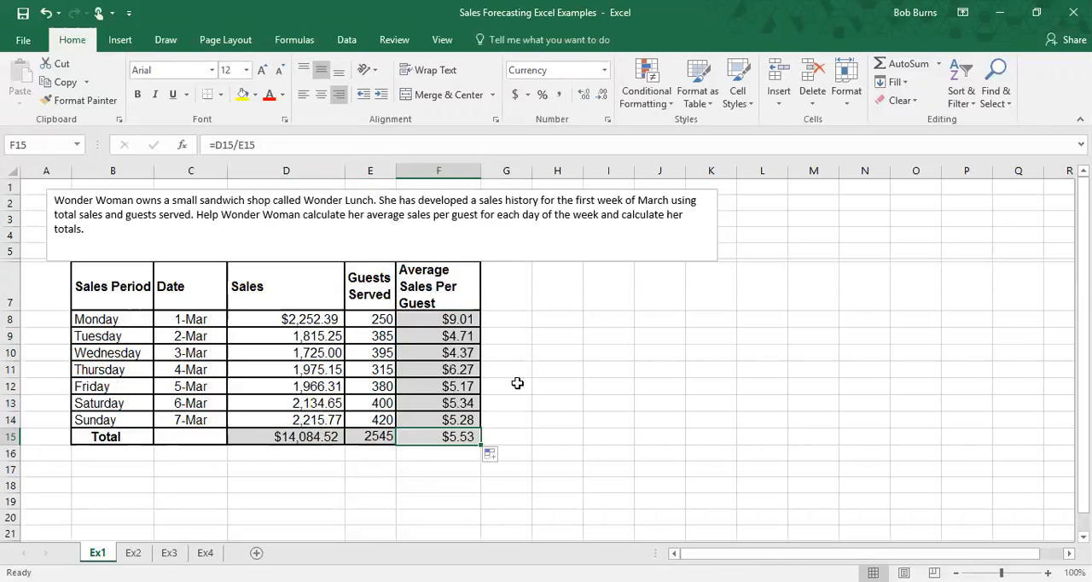
Step: Switch to the Ex2 sheet and examine the sales table's headers, Total row and monthly sales cells
{"action": "left_click", "coordinate": [133, 553]}
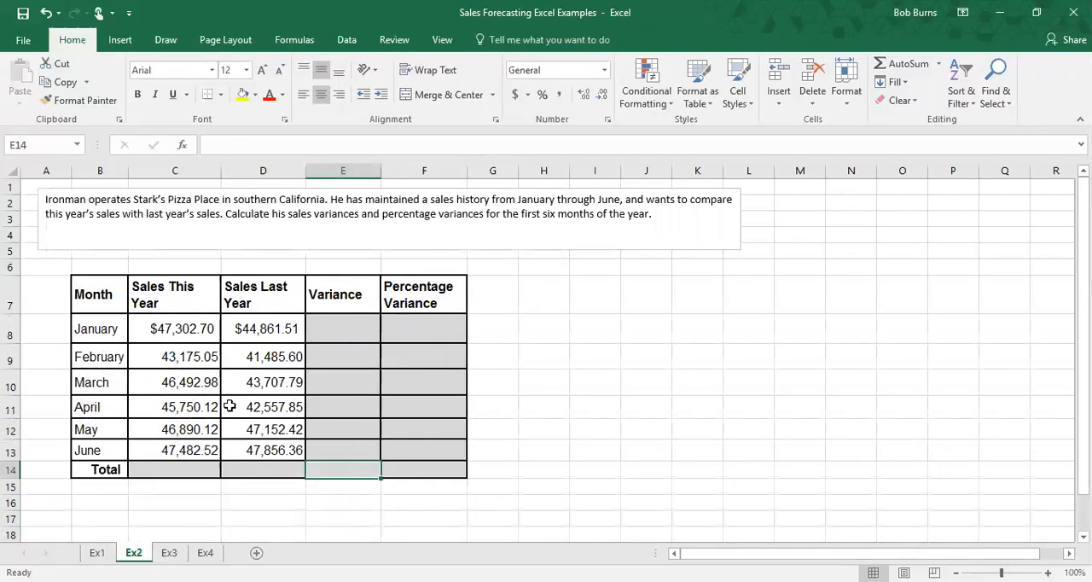
{"action": "left_click", "coordinate": [333, 299]}
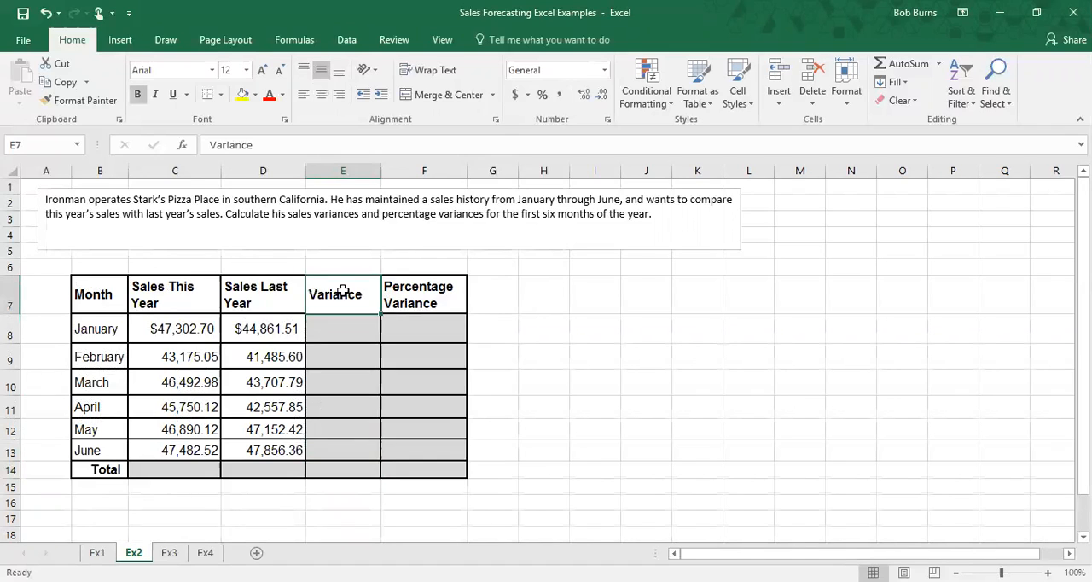
{"action": "left_click", "coordinate": [429, 291]}
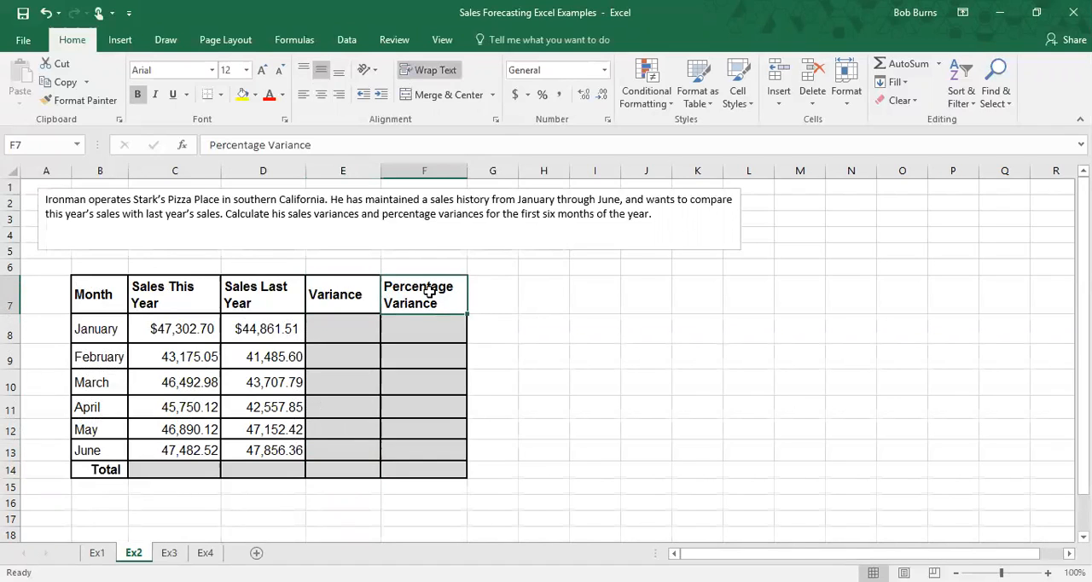
{"action": "left_click", "coordinate": [187, 470]}
{"action": "left_click", "coordinate": [261, 470]}
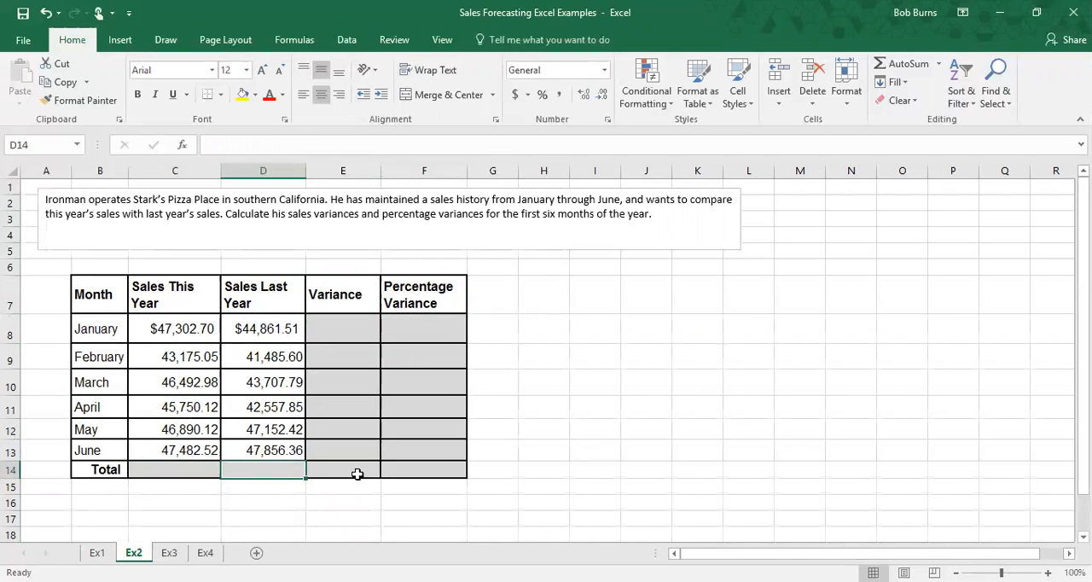
{"action": "left_click", "coordinate": [357, 474]}
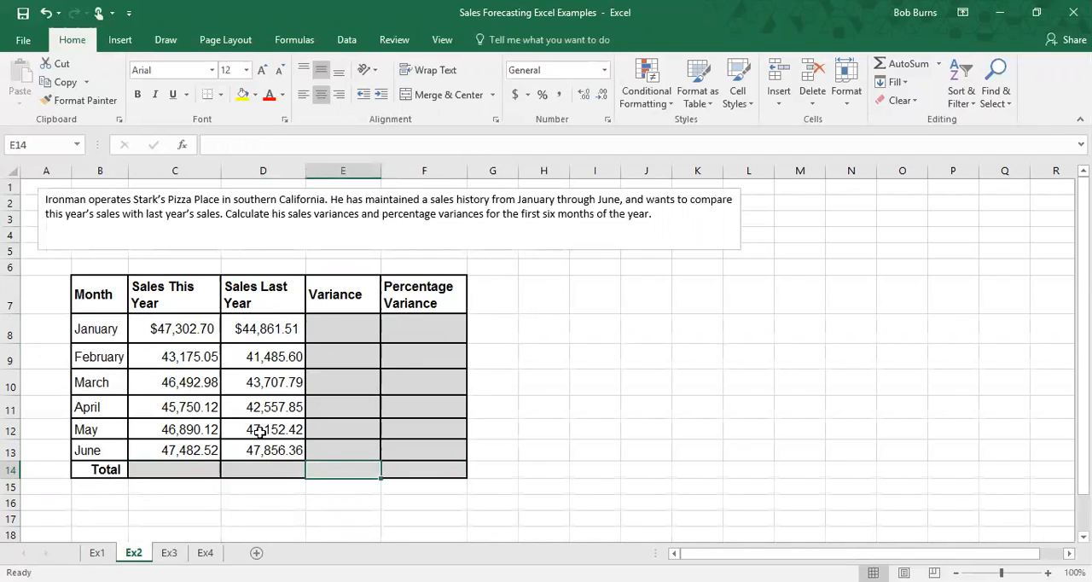
{"action": "left_click", "coordinate": [329, 326]}
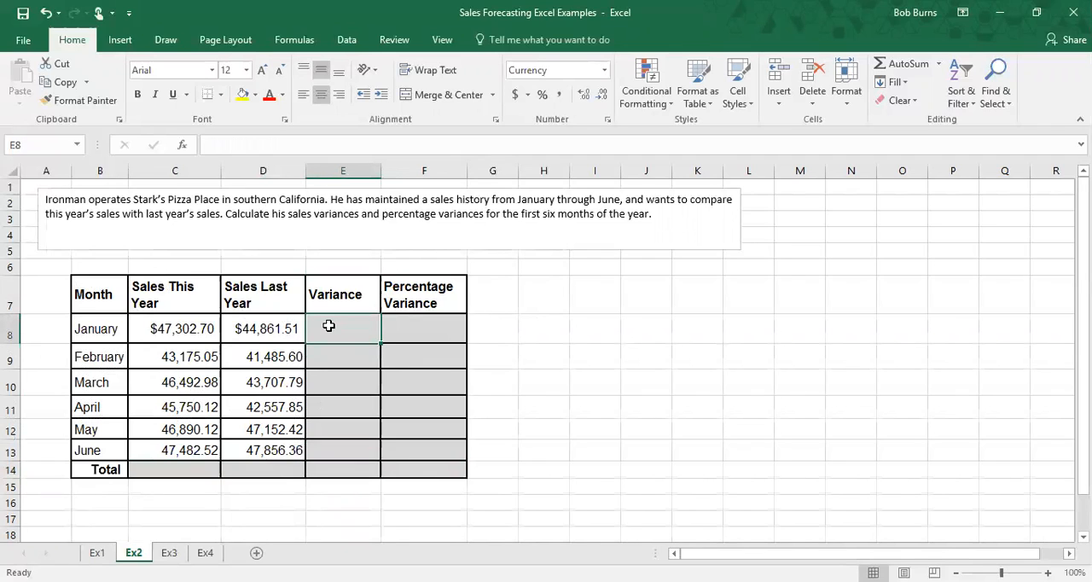
{"action": "left_click_drag", "start_coordinate": [166, 294], "coordinate": [186, 432]}
{"action": "left_click", "coordinate": [188, 329]}
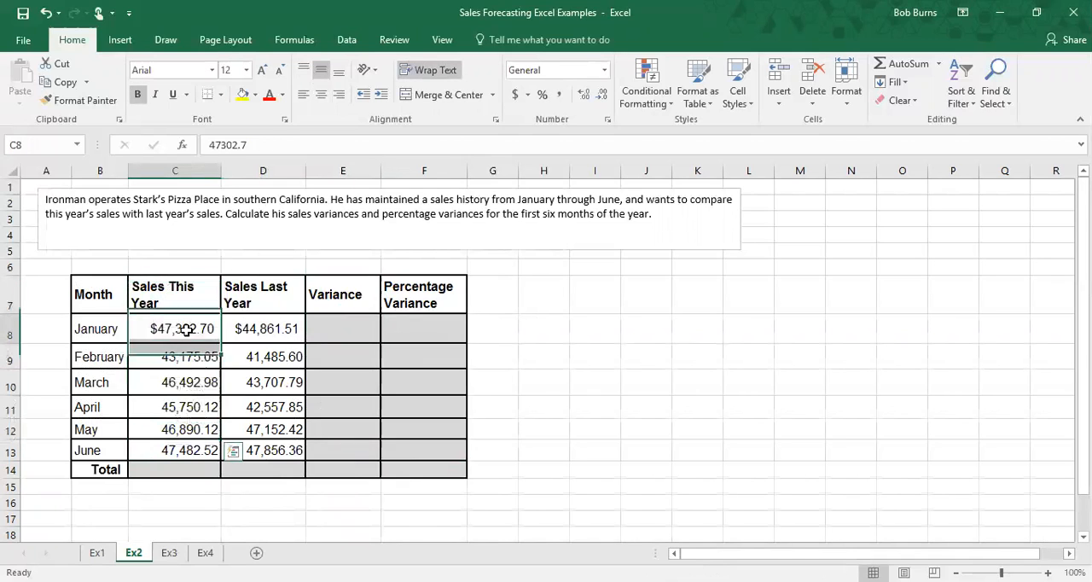
{"action": "left_click", "coordinate": [269, 330]}
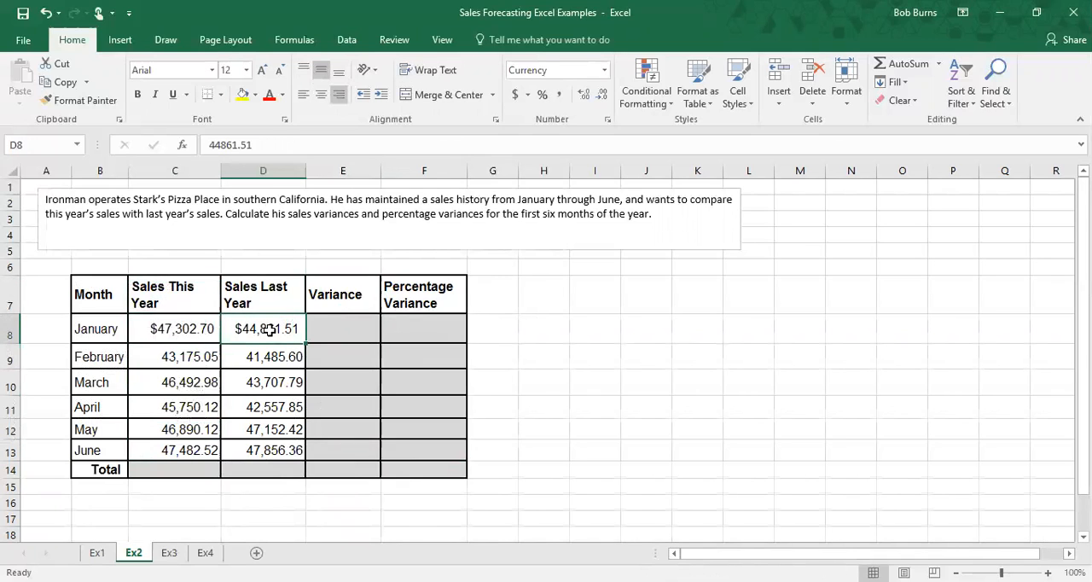
{"action": "left_click", "coordinate": [349, 323]}
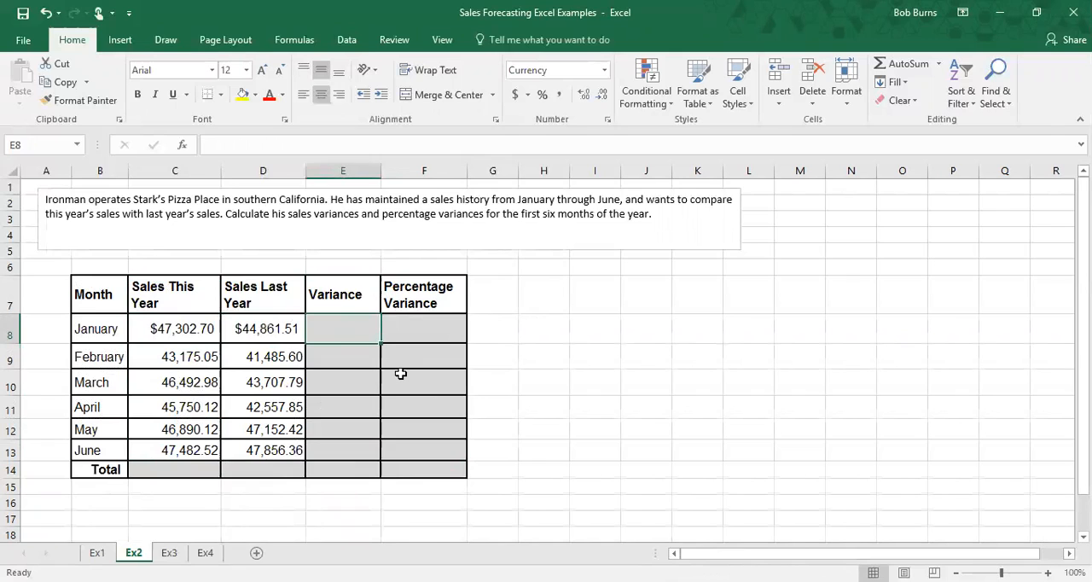
Step: Calculate January's variance in E8 as Sales This Year C8 minus Sales Last Year D8
{"action": "type", "text": "="}
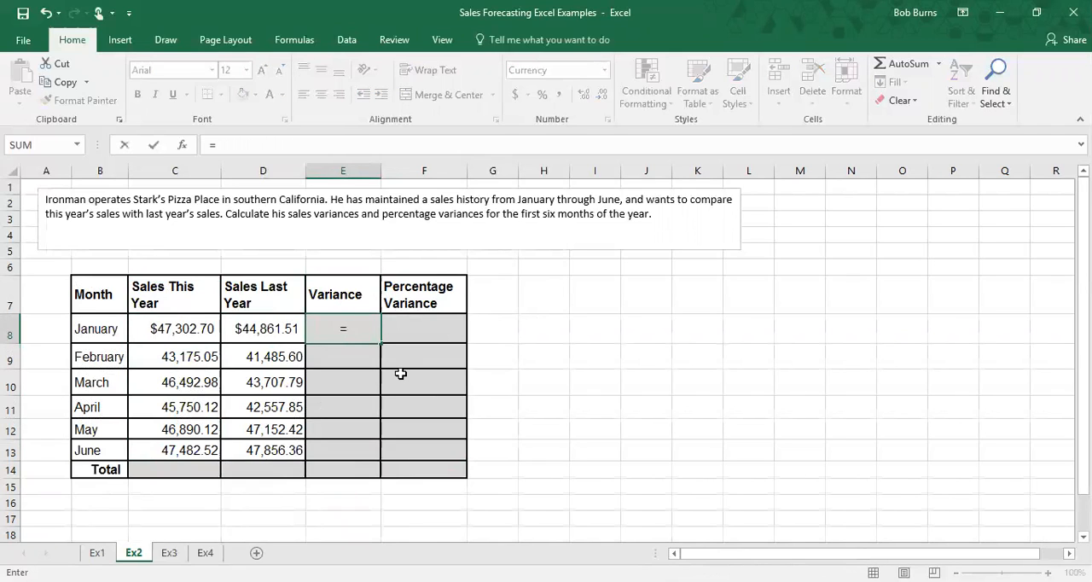
{"action": "left_click", "coordinate": [194, 331]}
{"action": "type", "text": "="}
{"action": "key", "text": "BackSpace"}
{"action": "type", "text": "-"}
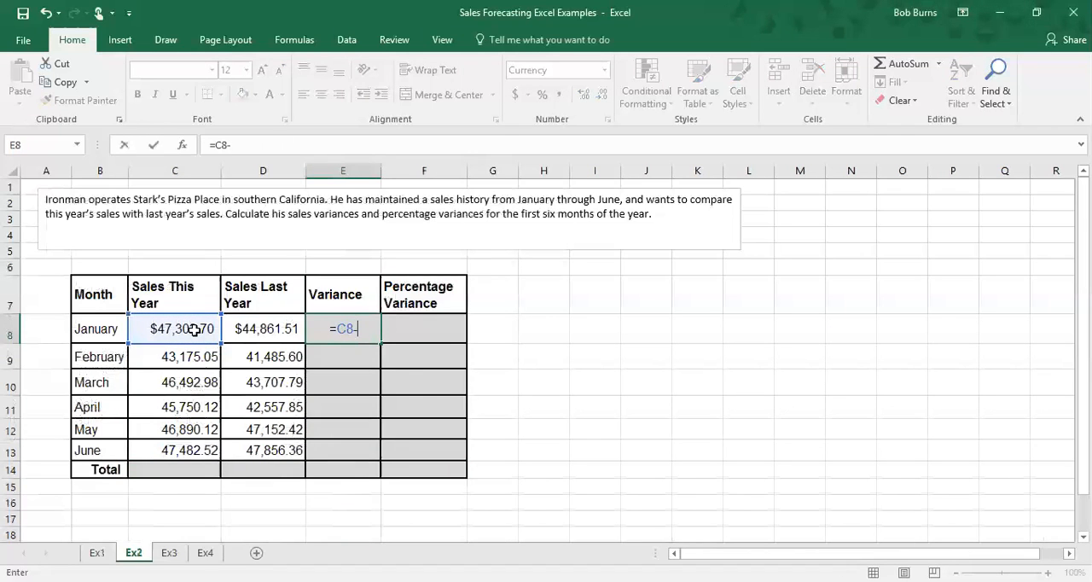
{"action": "left_click", "coordinate": [266, 331]}
{"action": "key", "text": "Return"}
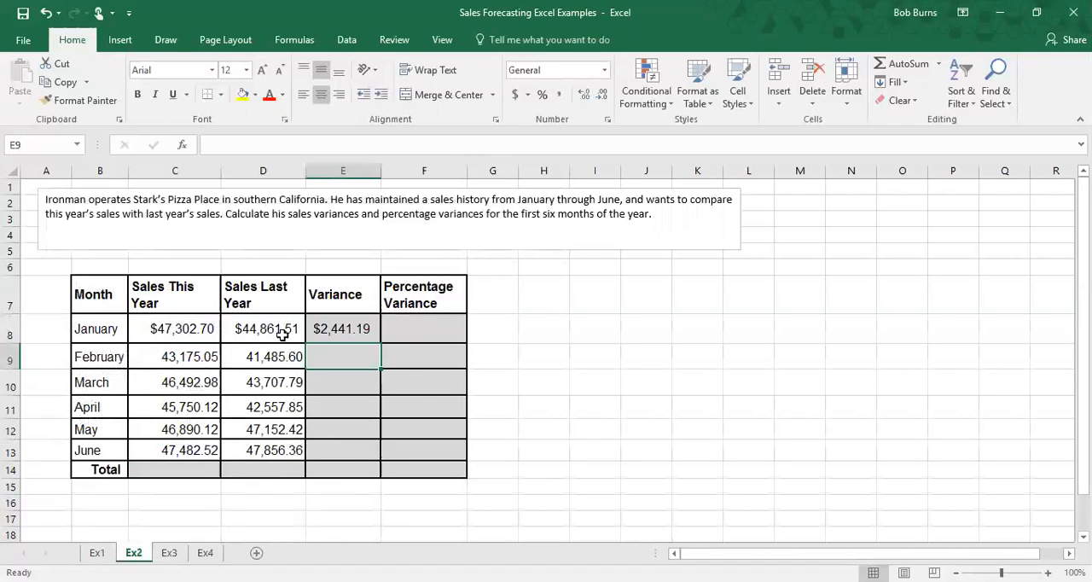
Step: Copy the variance formula down the Variance column through the Total row E14
{"action": "left_click", "coordinate": [372, 333]}
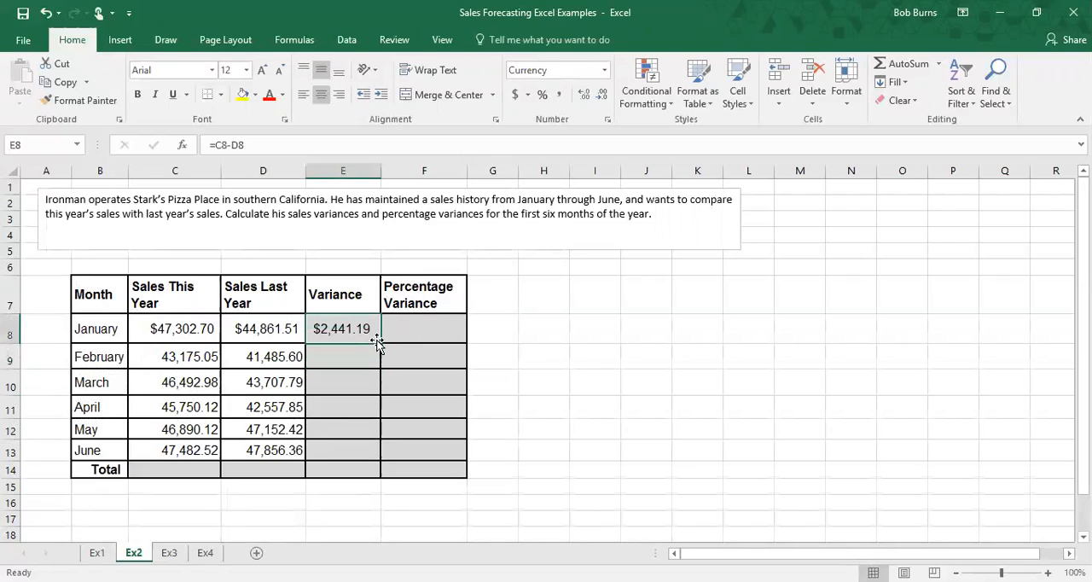
{"action": "left_click_drag", "start_coordinate": [380, 342], "coordinate": [375, 474]}
{"action": "left_click", "coordinate": [348, 470]}
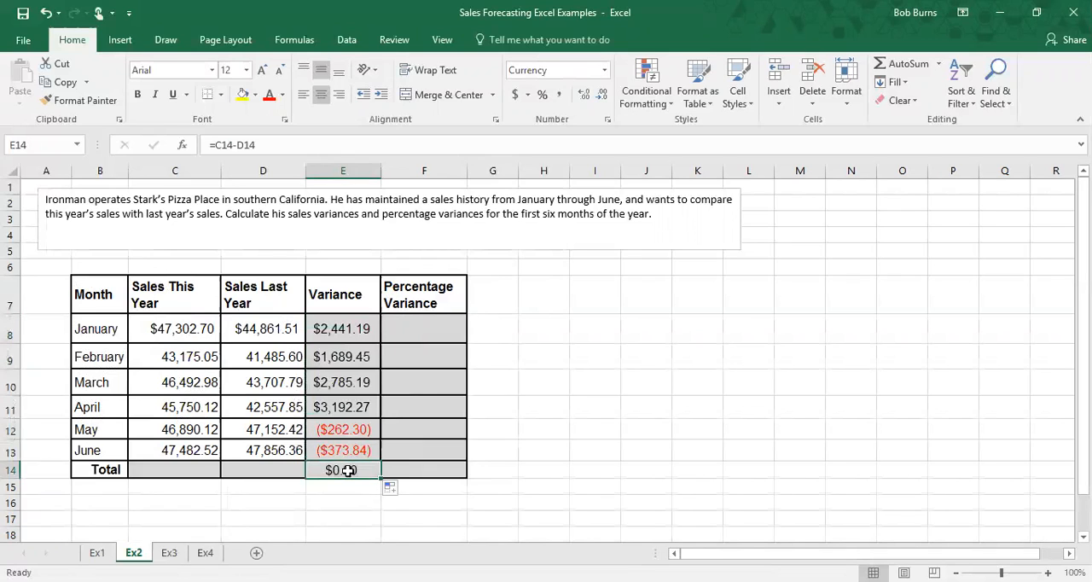
{"action": "left_click", "coordinate": [173, 471]}
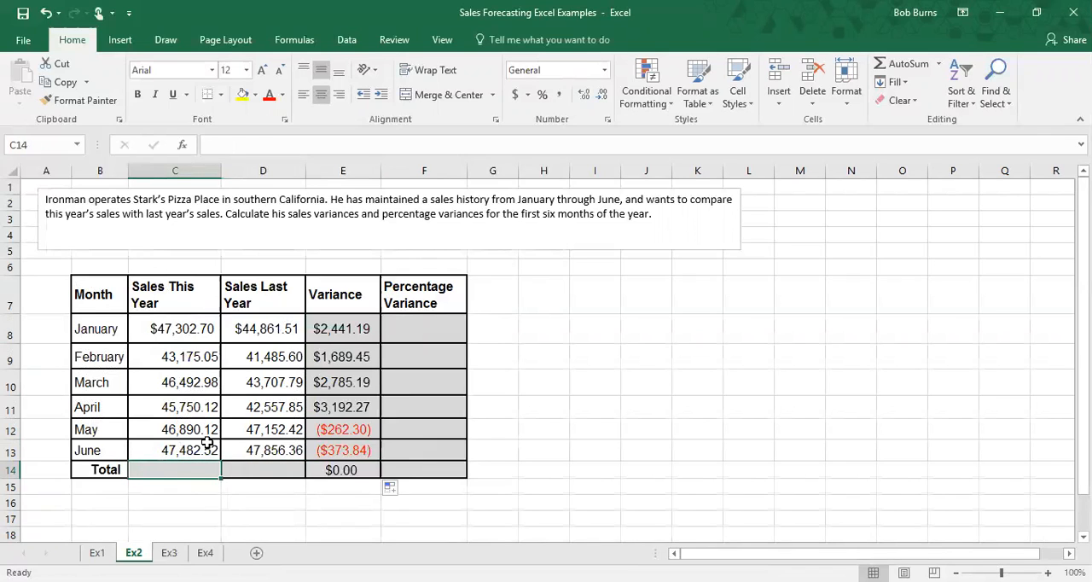
Step: Total the Sales This Year column in C14 with a SUM over C8:C13
{"action": "type", "text": "=sum"}
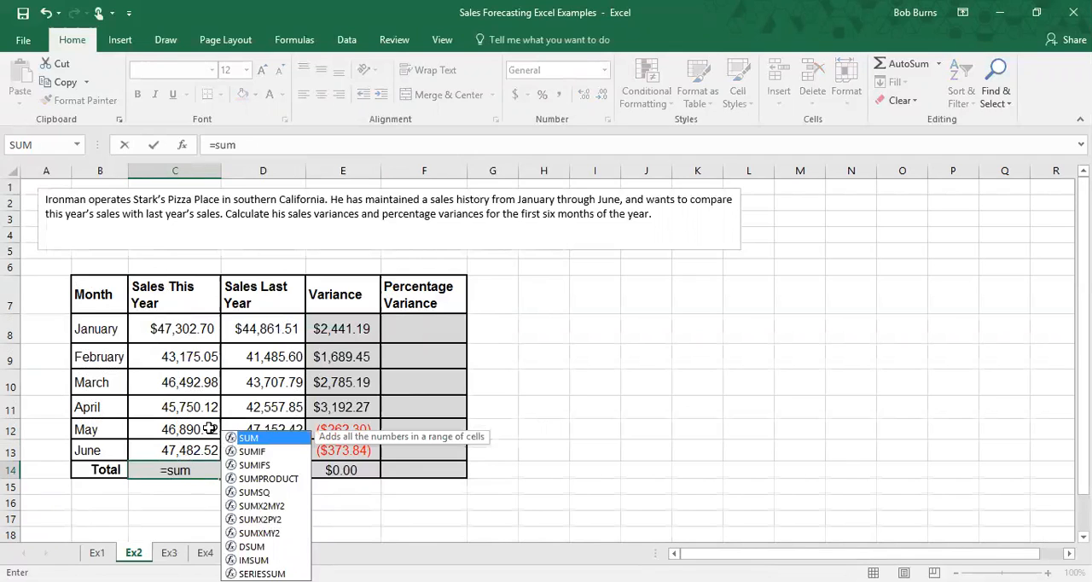
{"action": "double_click", "coordinate": [259, 439]}
{"action": "left_click_drag", "start_coordinate": [179, 331], "coordinate": [199, 450]}
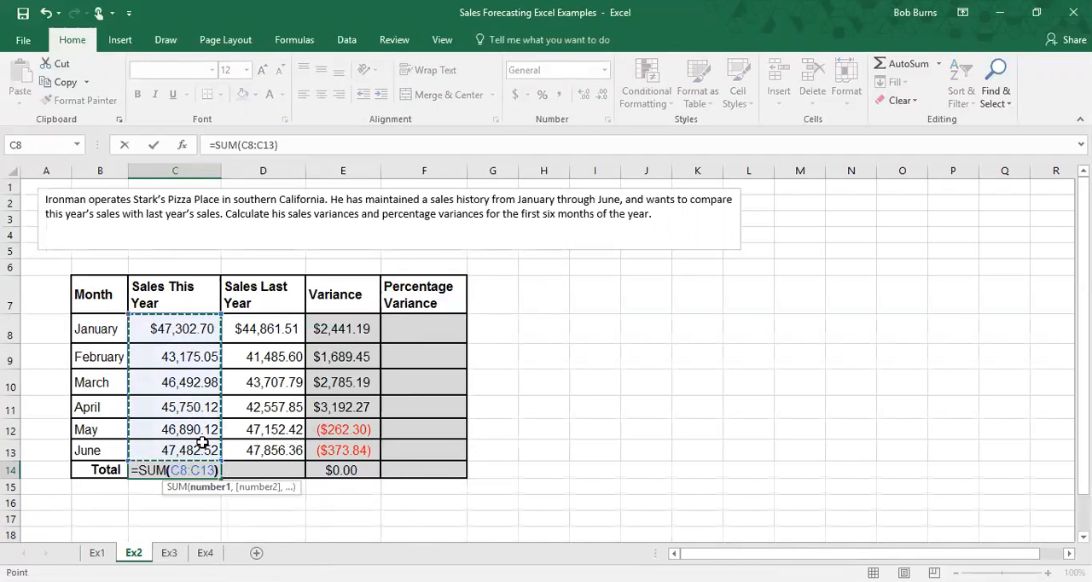
{"action": "key", "text": "Return"}
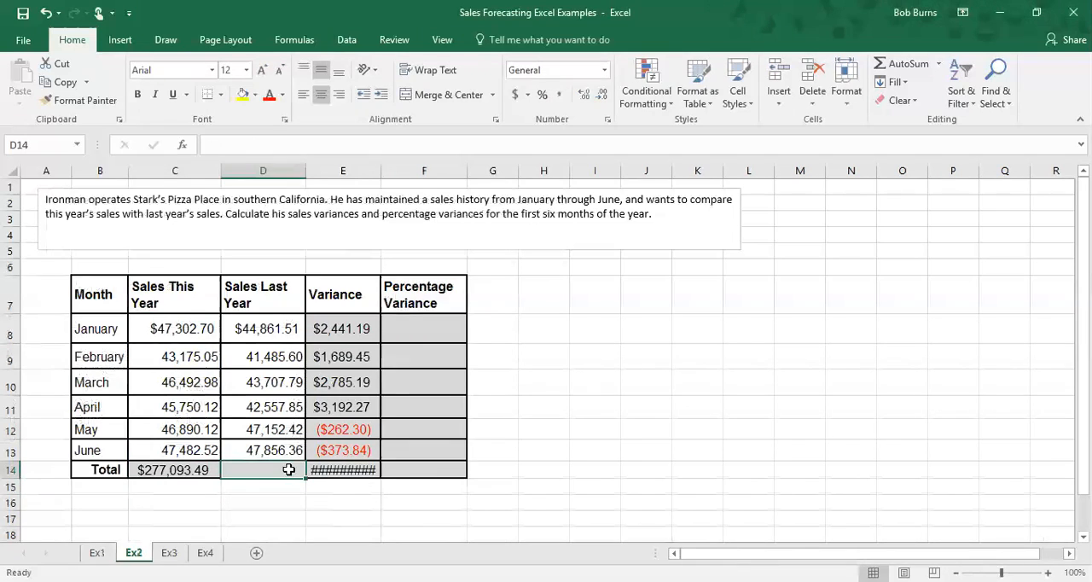
Step: Total the Sales Last Year column in D14 with a SUM over D8:D13
{"action": "type", "text": "=sum"}
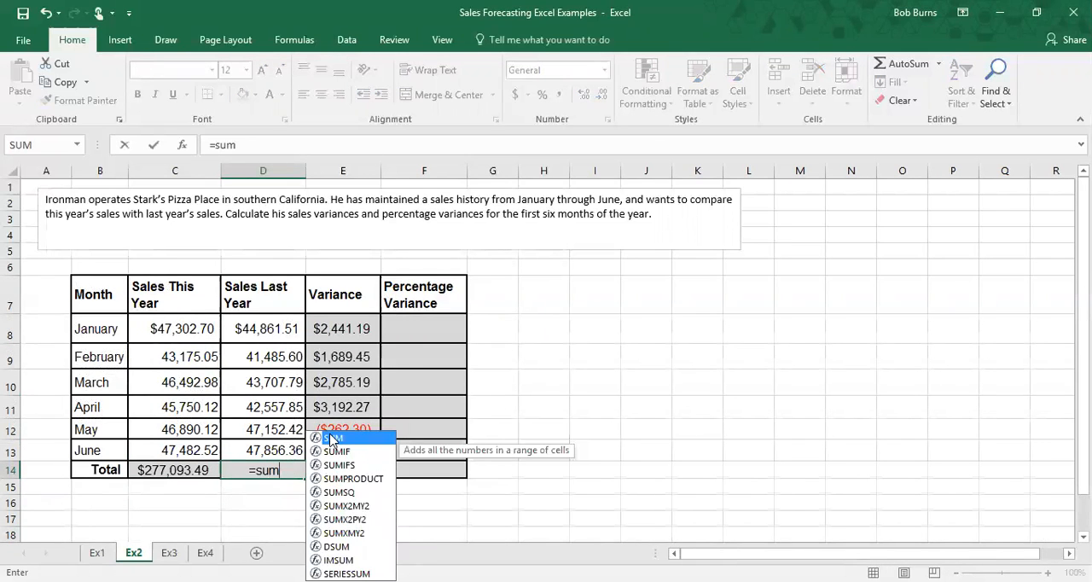
{"action": "double_click", "coordinate": [331, 439]}
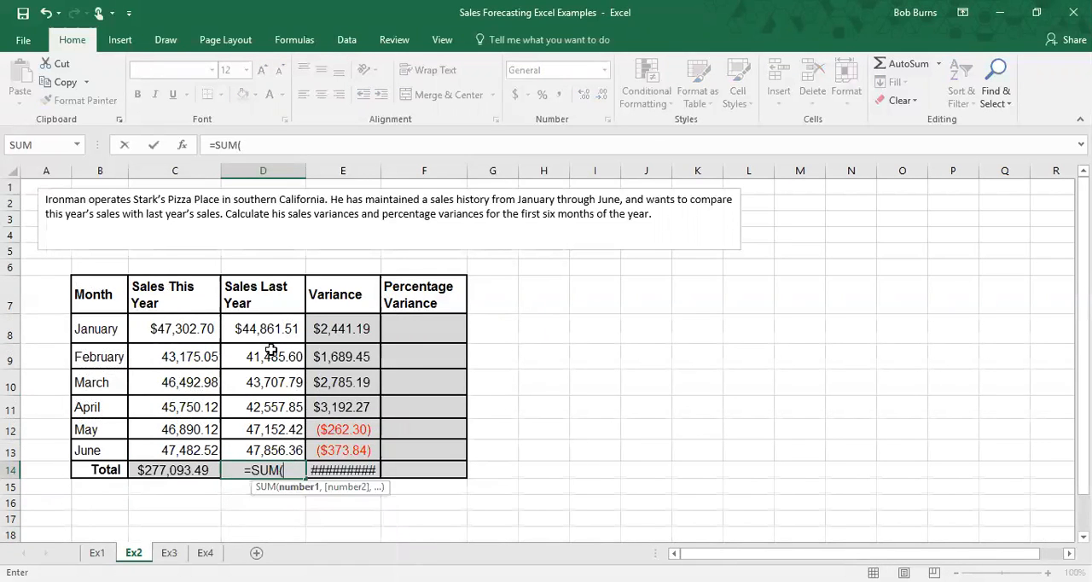
{"action": "left_click_drag", "start_coordinate": [273, 336], "coordinate": [284, 438]}
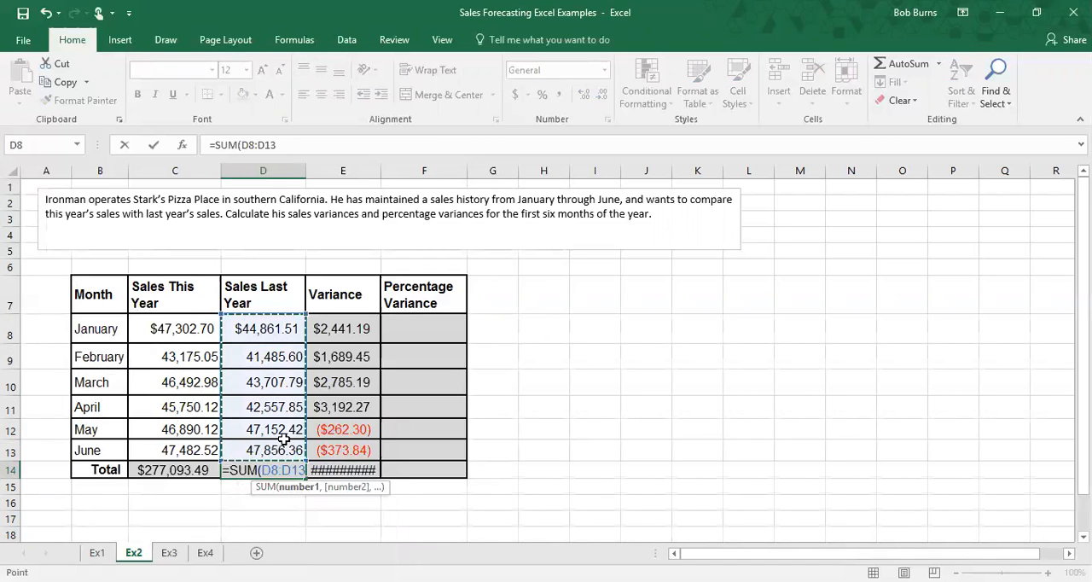
{"action": "key", "text": "Return"}
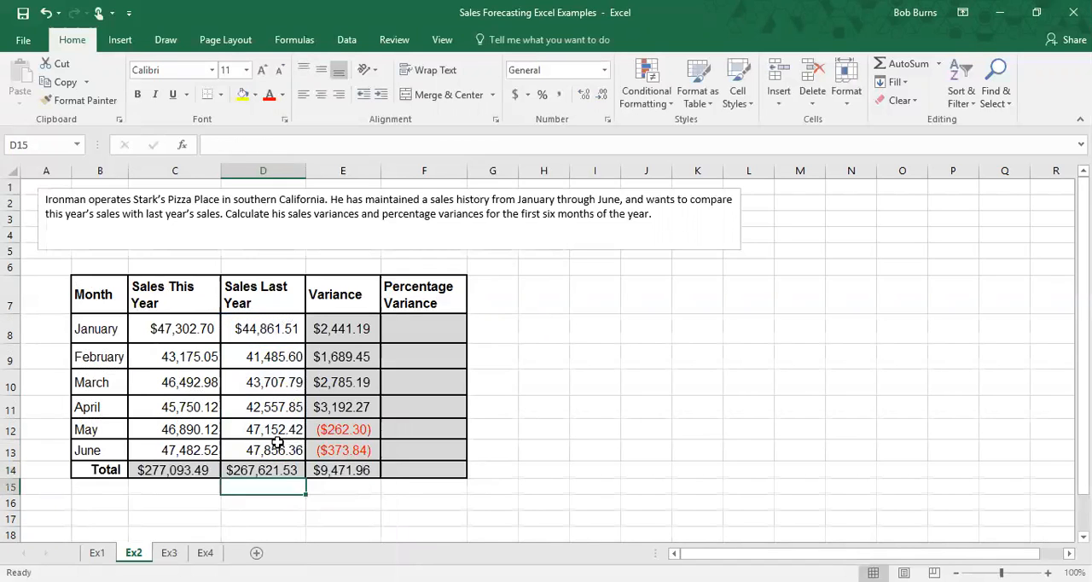
Step: Inspect the Total variance formula and the May and June variance, sales this year and last year cells
{"action": "left_click", "coordinate": [341, 470]}
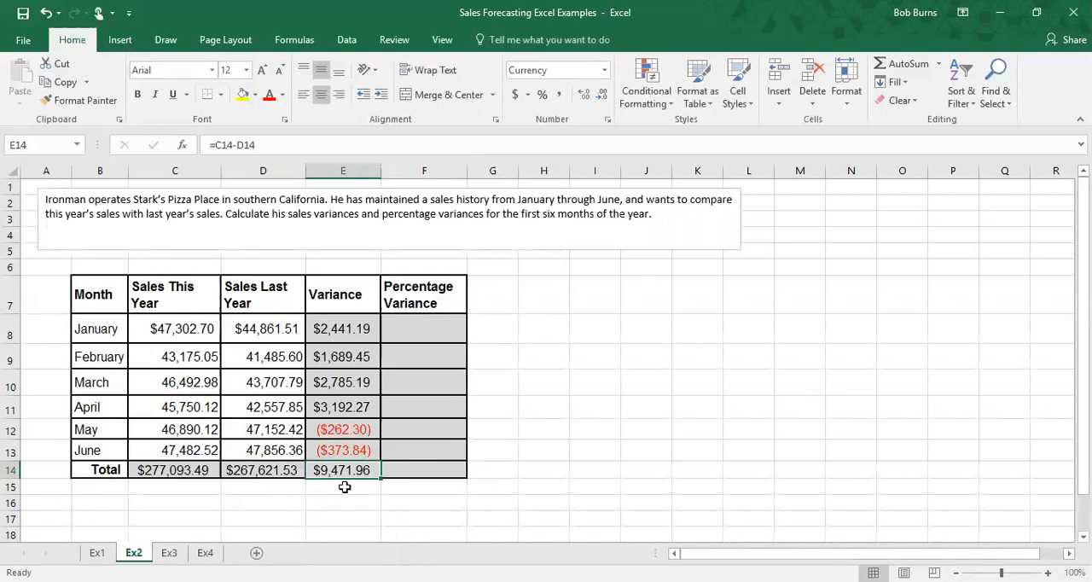
{"action": "left_click", "coordinate": [350, 450]}
{"action": "left_click", "coordinate": [342, 429]}
{"action": "left_click", "coordinate": [341, 451]}
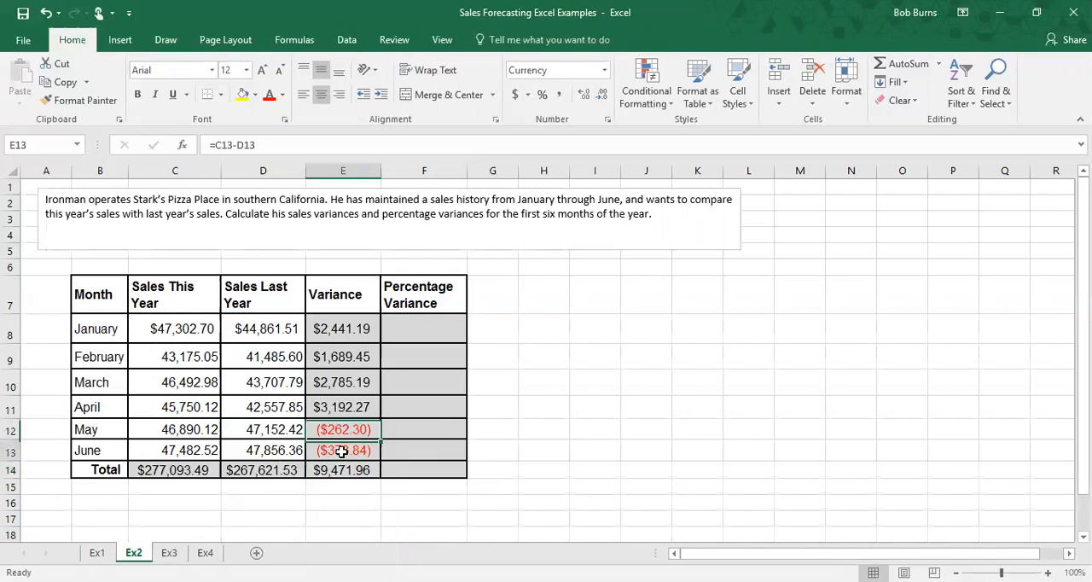
{"action": "left_click", "coordinate": [343, 430]}
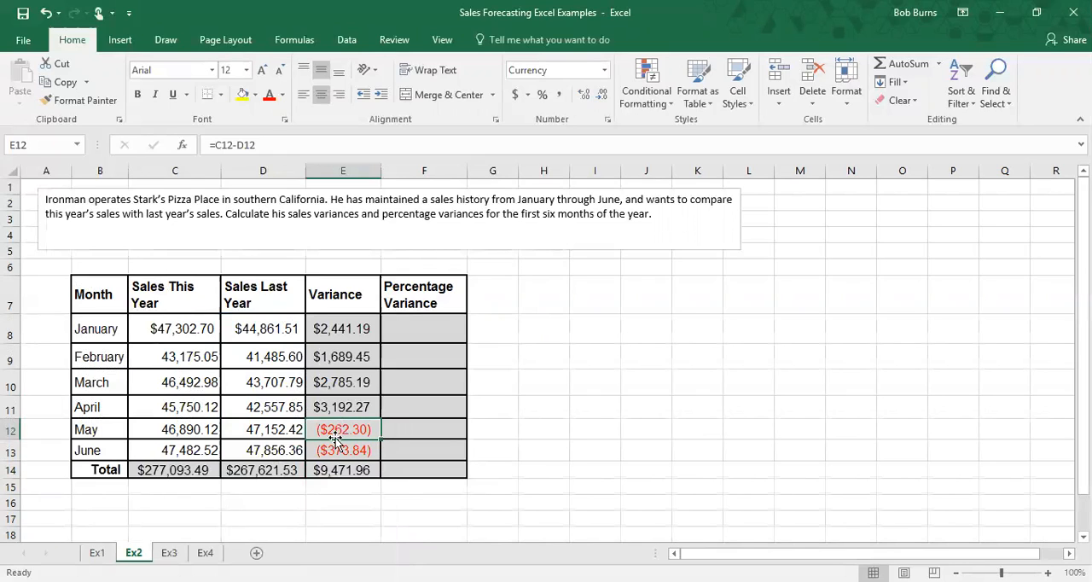
{"action": "left_click", "coordinate": [194, 427]}
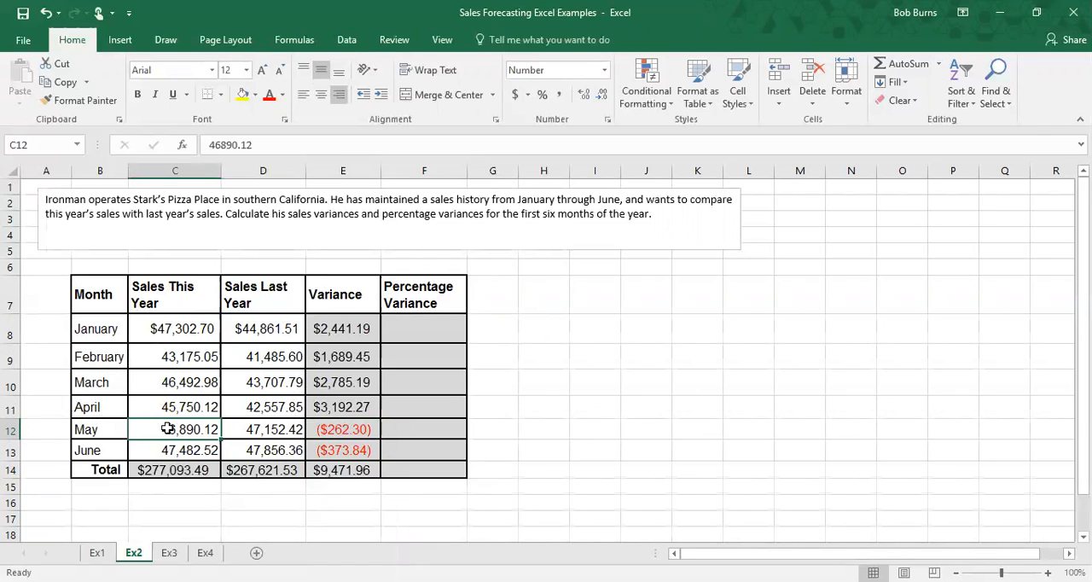
{"action": "left_click", "coordinate": [264, 432]}
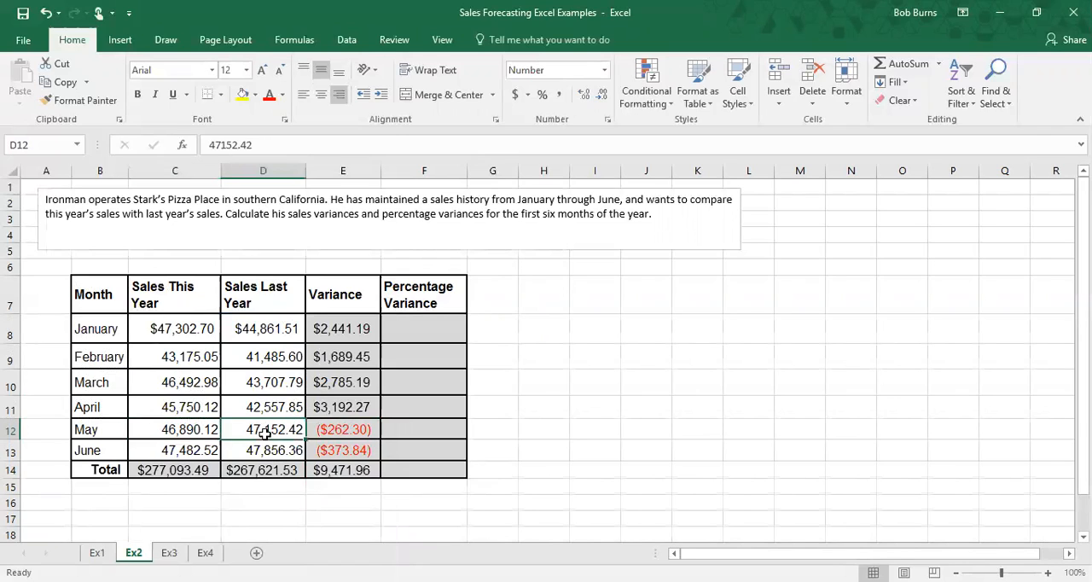
{"action": "left_click", "coordinate": [352, 431]}
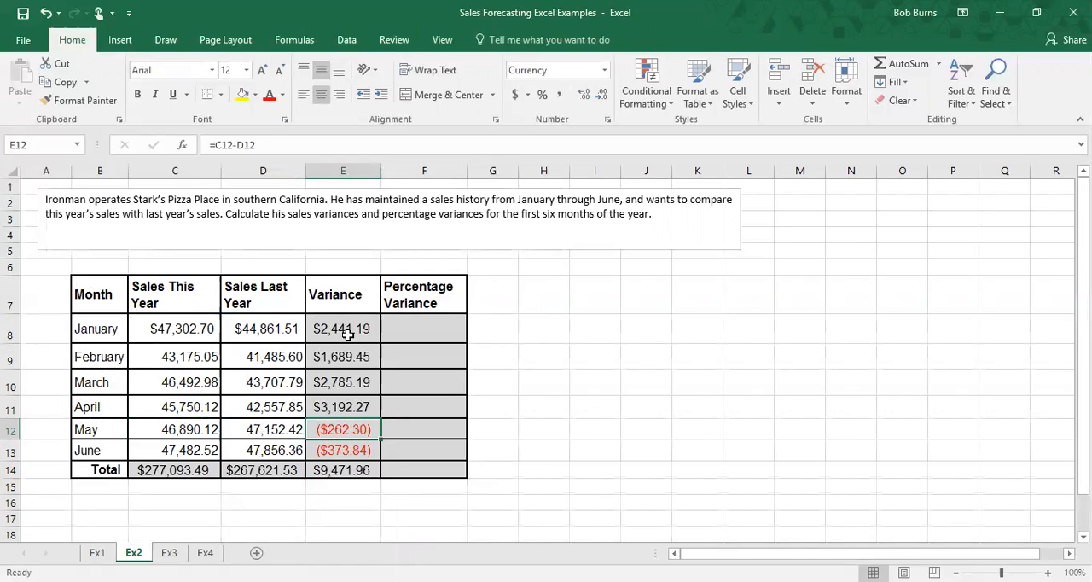
Step: Calculate January's percentage variance in F8 as Variance E8 divided by Sales Last Year D8
{"action": "left_click", "coordinate": [413, 330]}
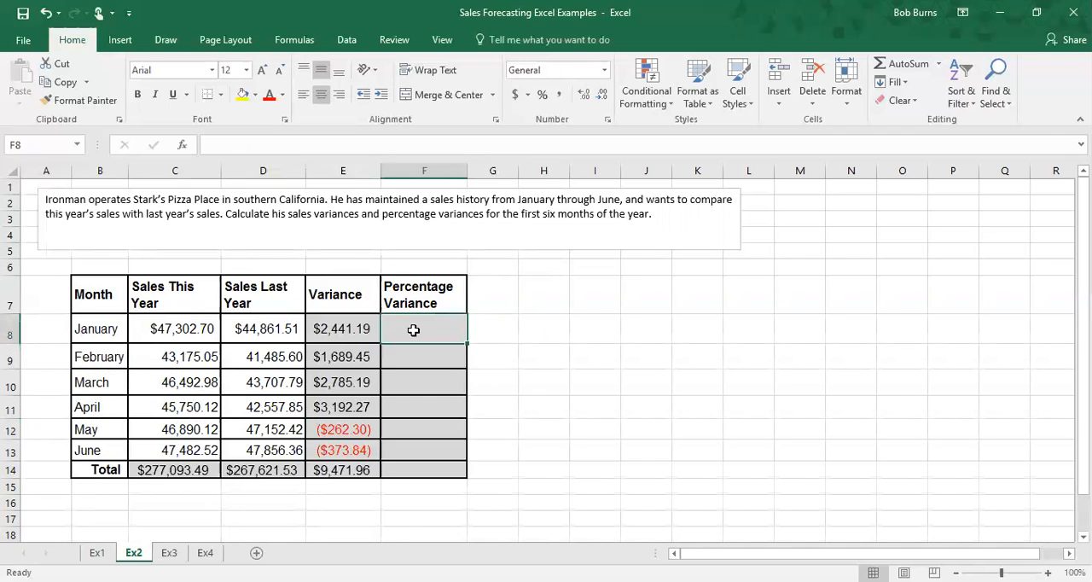
{"action": "type", "text": "="}
{"action": "left_click", "coordinate": [323, 329]}
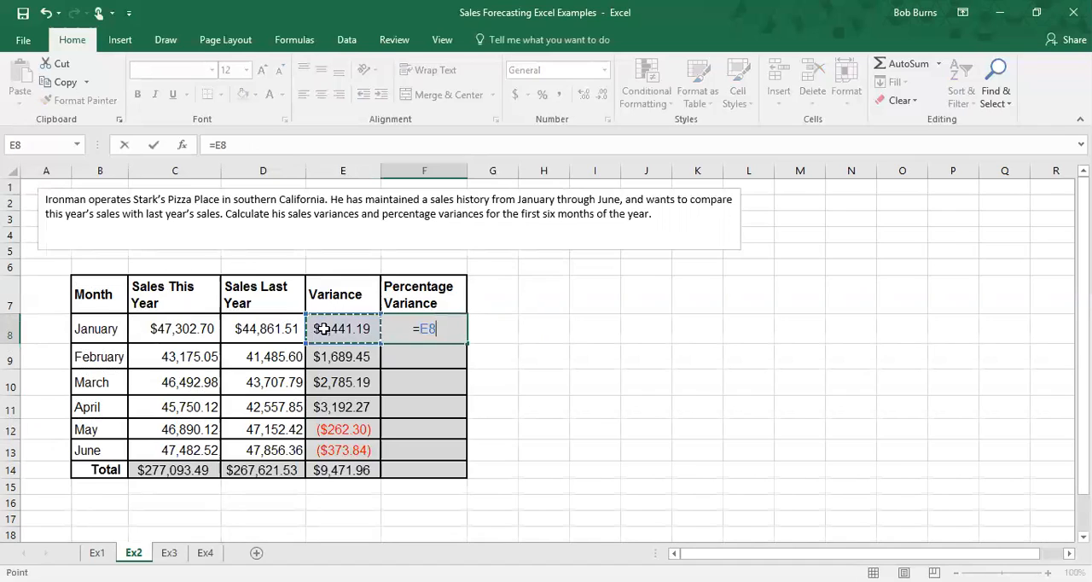
{"action": "type", "text": "/"}
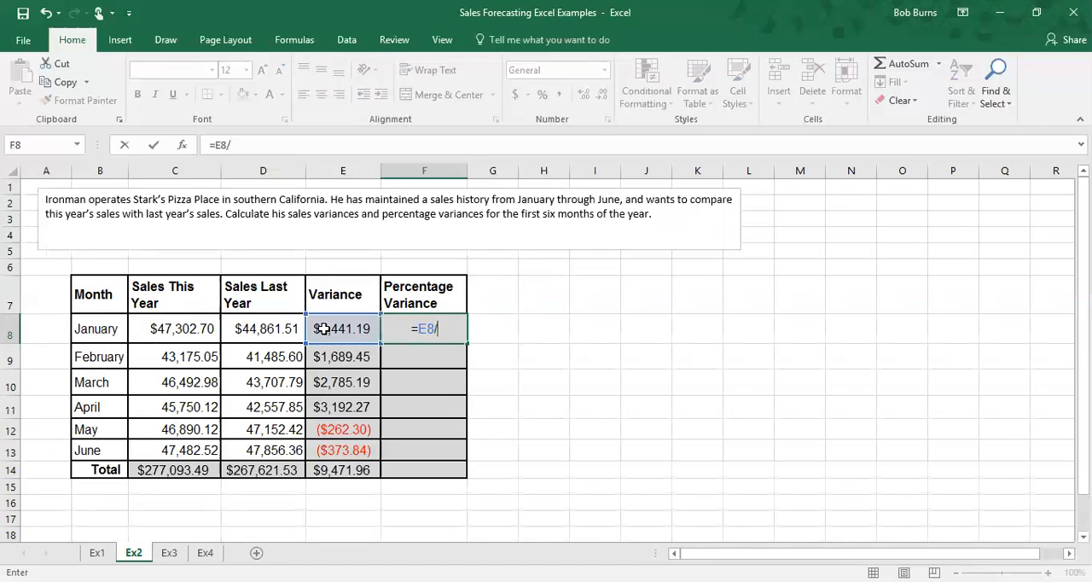
{"action": "left_click", "coordinate": [267, 319]}
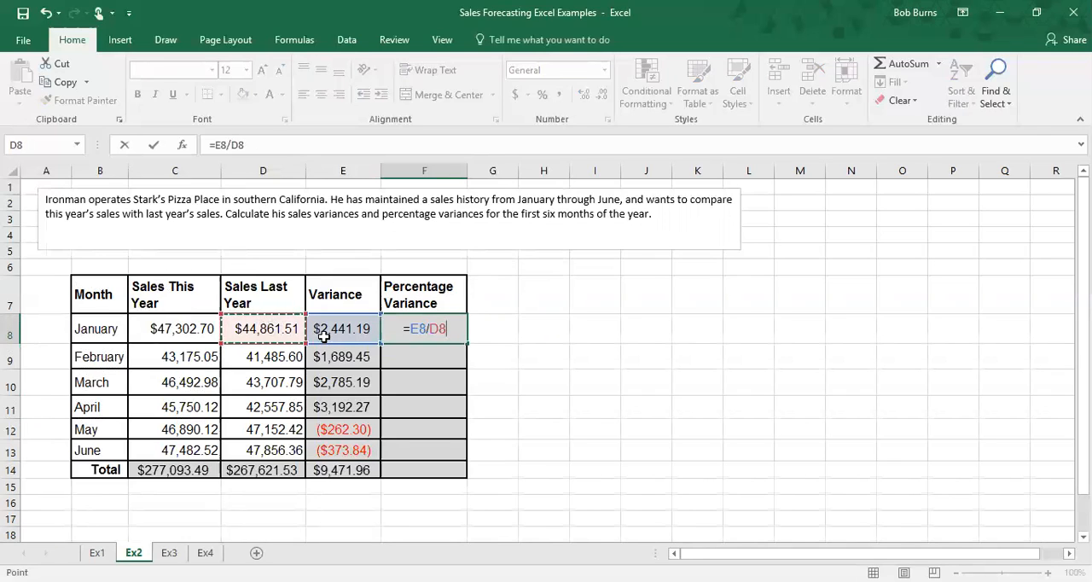
{"action": "key", "text": "Return"}
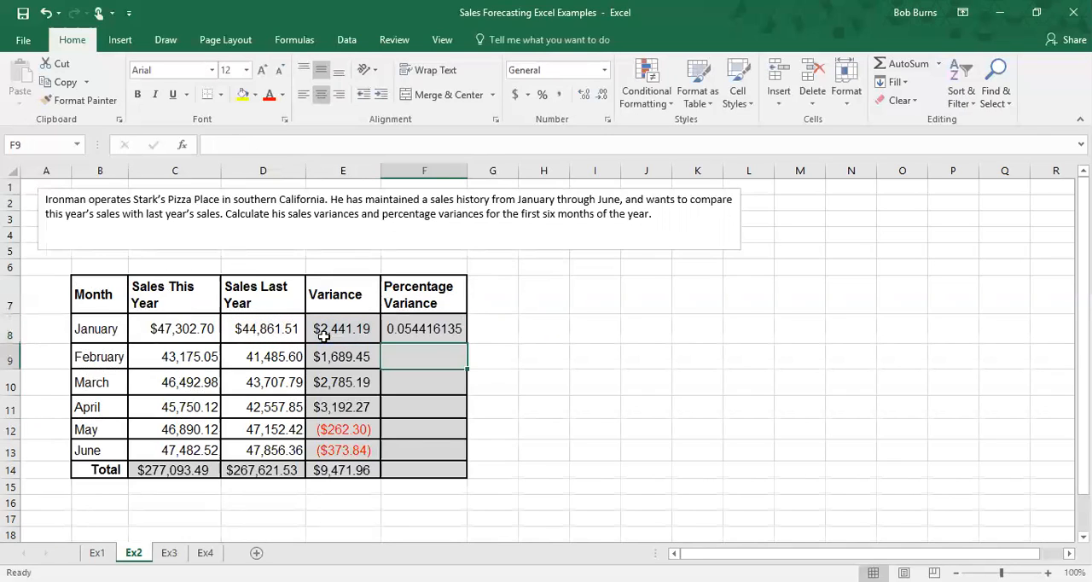
Step: Copy the percentage variance formula down the column through the Total row F14
{"action": "left_click", "coordinate": [429, 330]}
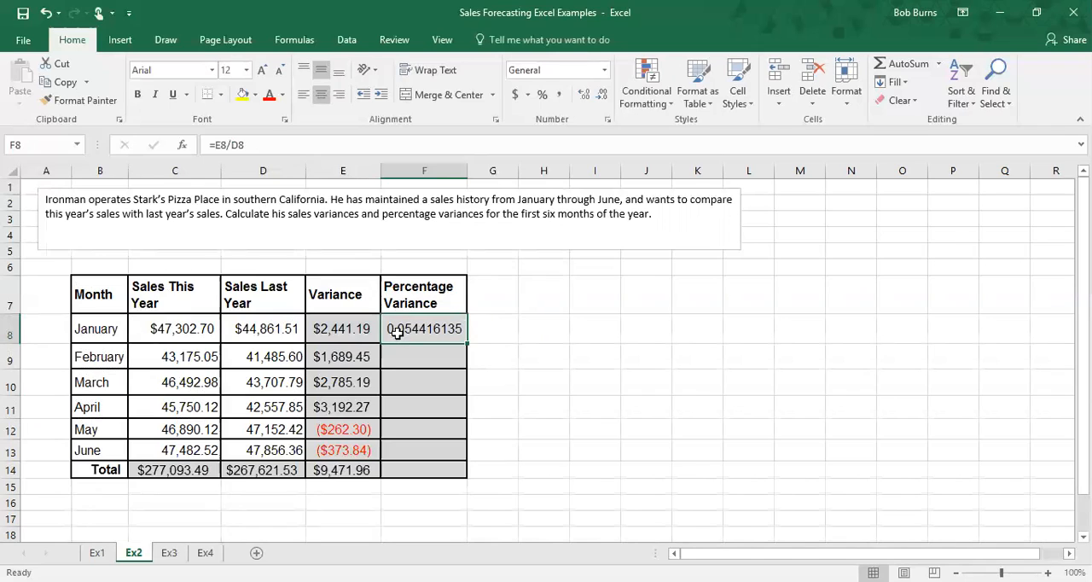
{"action": "left_click_drag", "start_coordinate": [466, 341], "coordinate": [471, 471]}
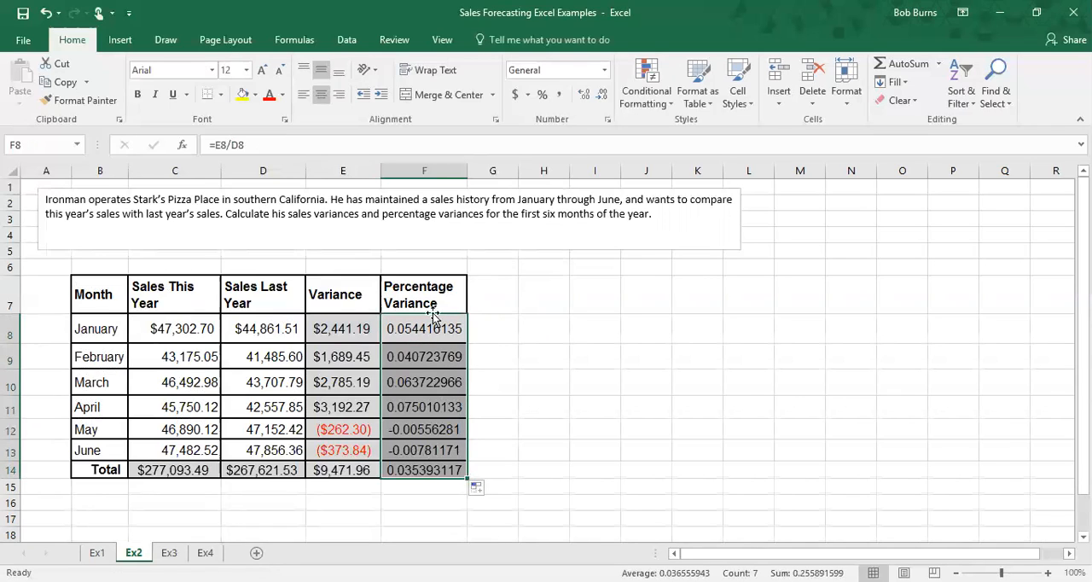
Step: Format the Percentage Variance cells F8:F14 as Percentage with 2 decimal places
{"action": "right_click", "coordinate": [418, 372]}
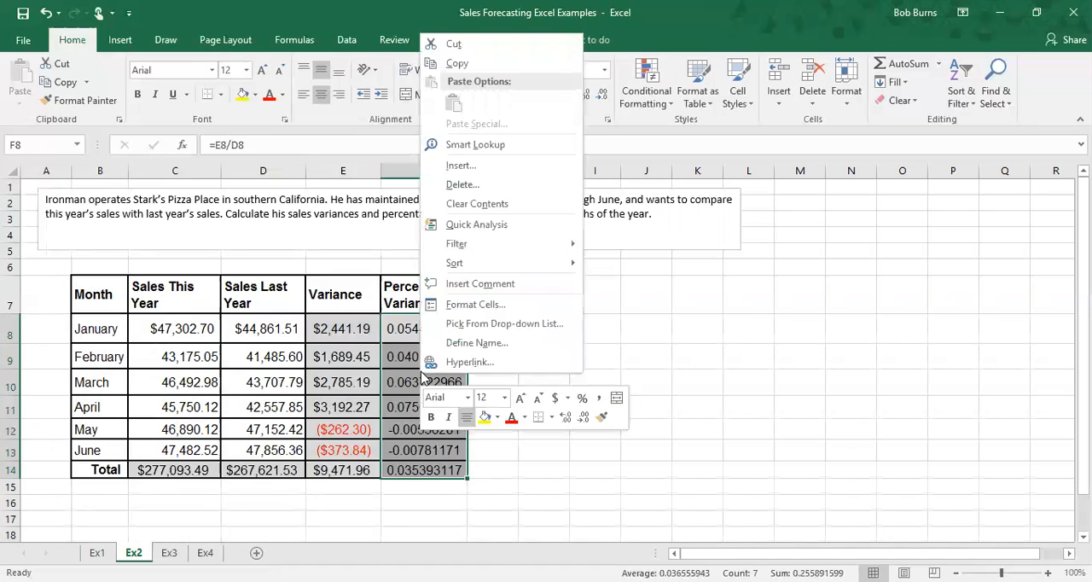
{"action": "left_click", "coordinate": [480, 303]}
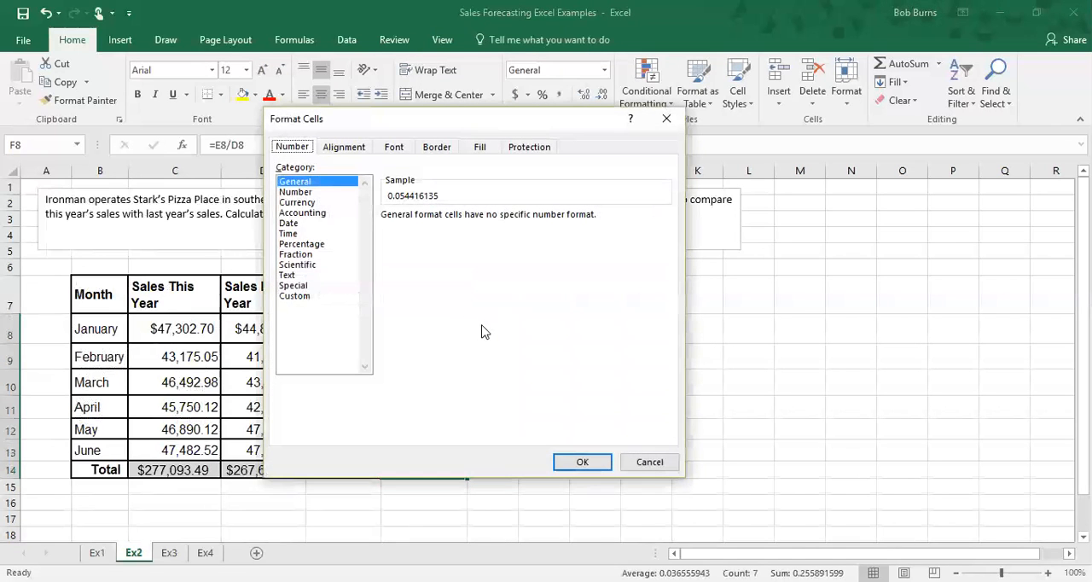
{"action": "left_click", "coordinate": [297, 192]}
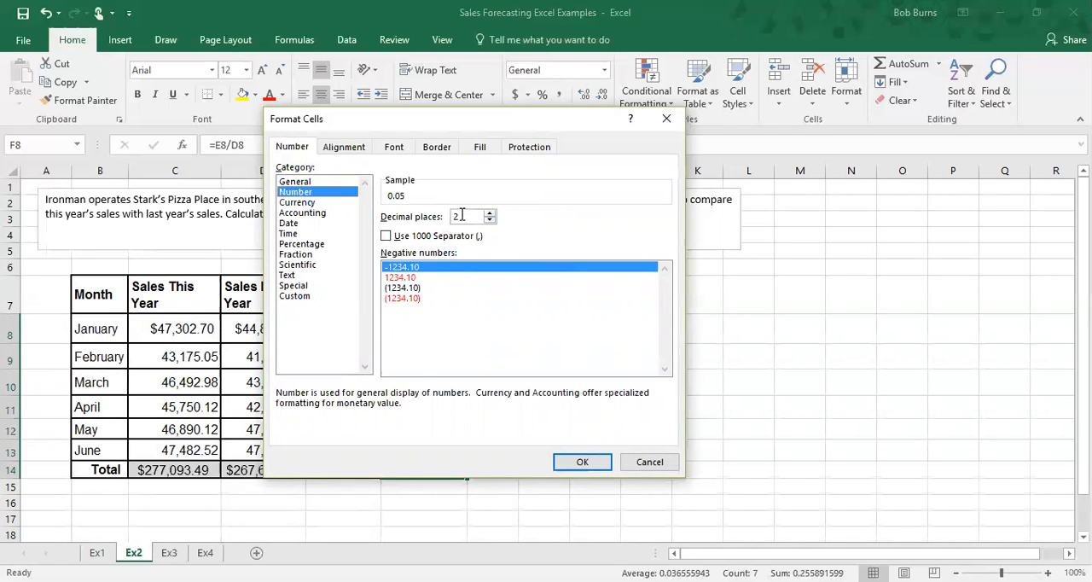
{"action": "left_click", "coordinate": [312, 244]}
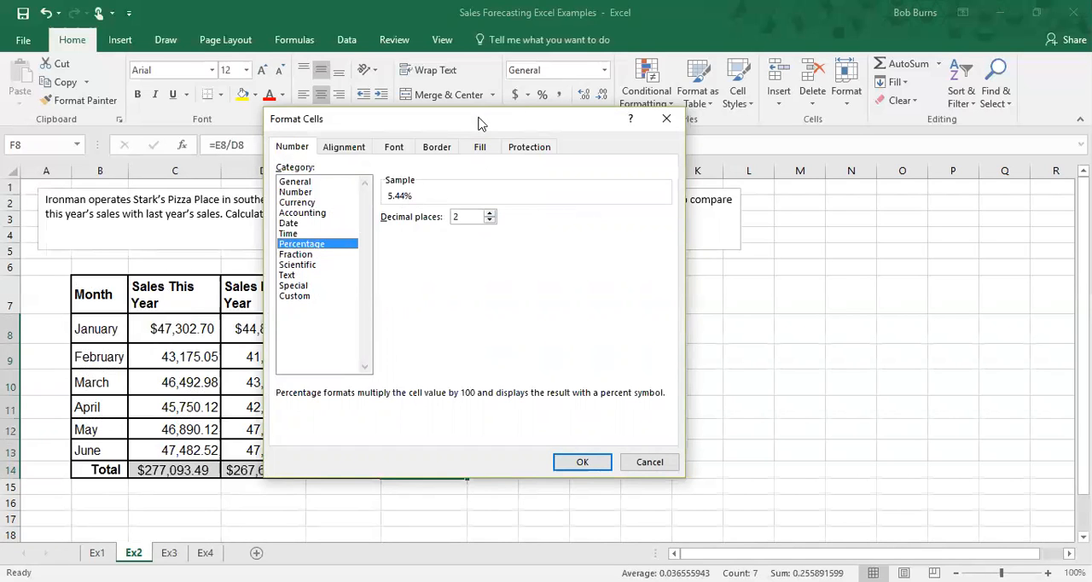
{"action": "left_click_drag", "start_coordinate": [478, 124], "coordinate": [699, 162]}
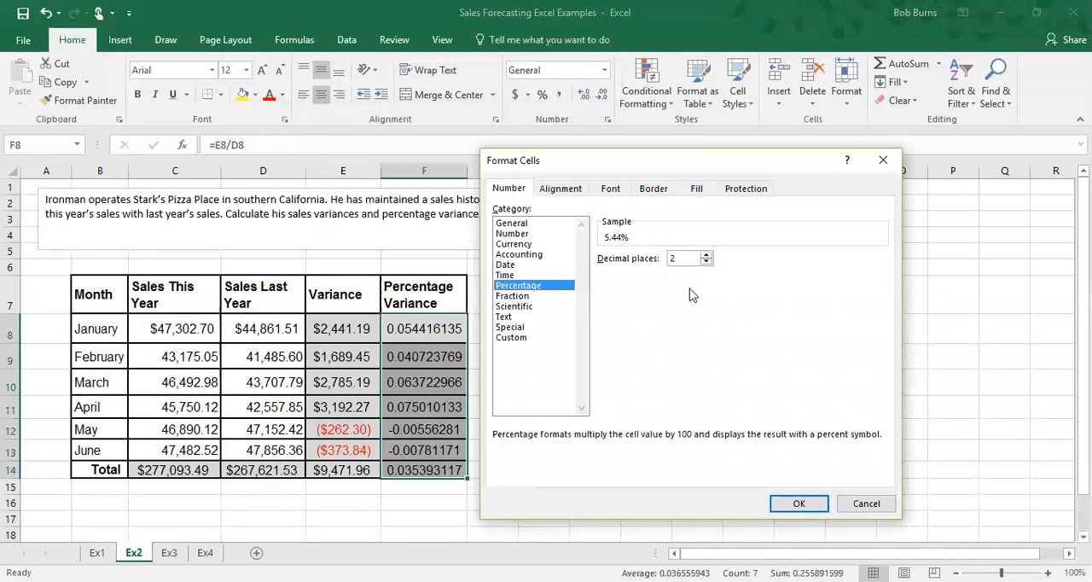
{"action": "left_click", "coordinate": [802, 503]}
{"action": "left_click", "coordinate": [505, 385]}
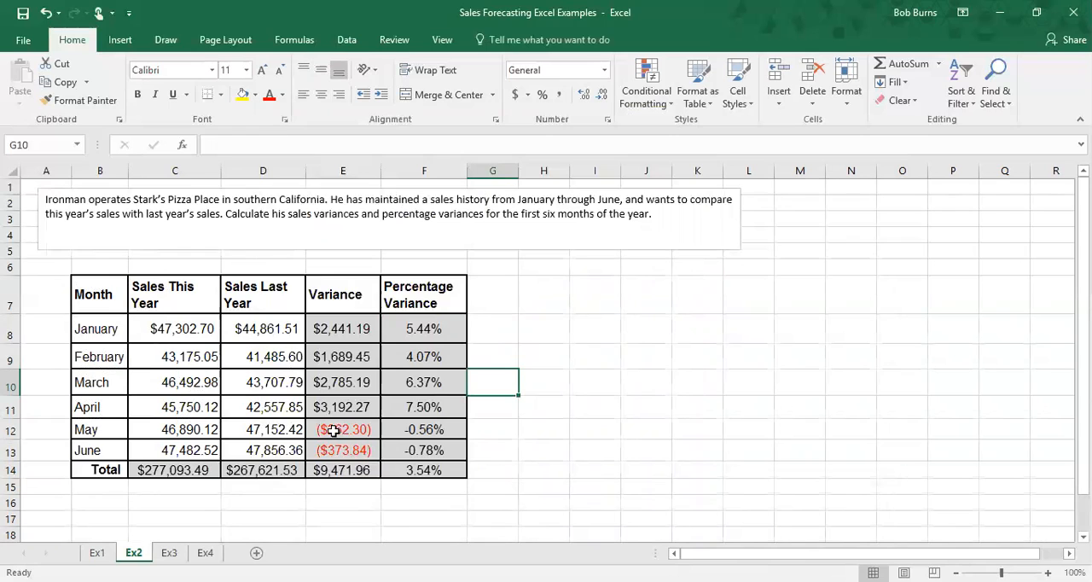
Step: Change the negative number format of the May and June variances E12:E13 to minus-sign currency
{"action": "left_click_drag", "start_coordinate": [340, 433], "coordinate": [341, 449]}
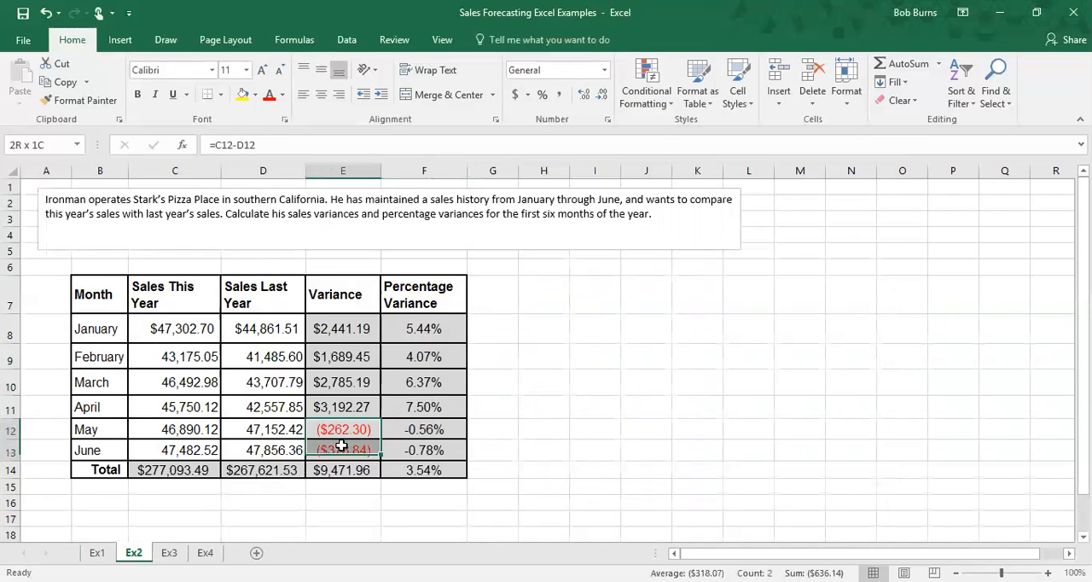
{"action": "right_click", "coordinate": [339, 435]}
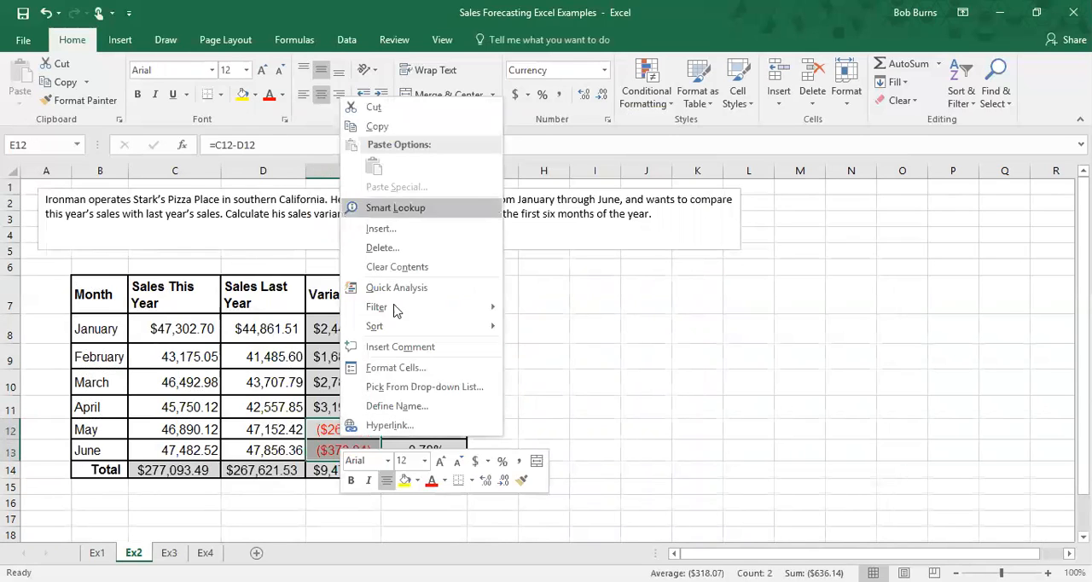
{"action": "left_click", "coordinate": [399, 368]}
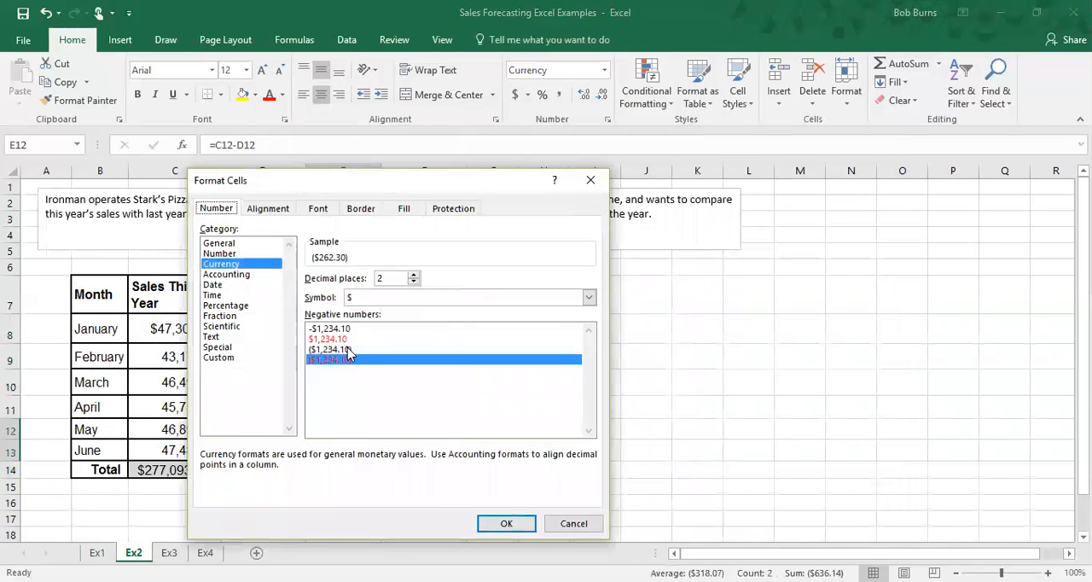
{"action": "left_click", "coordinate": [325, 330]}
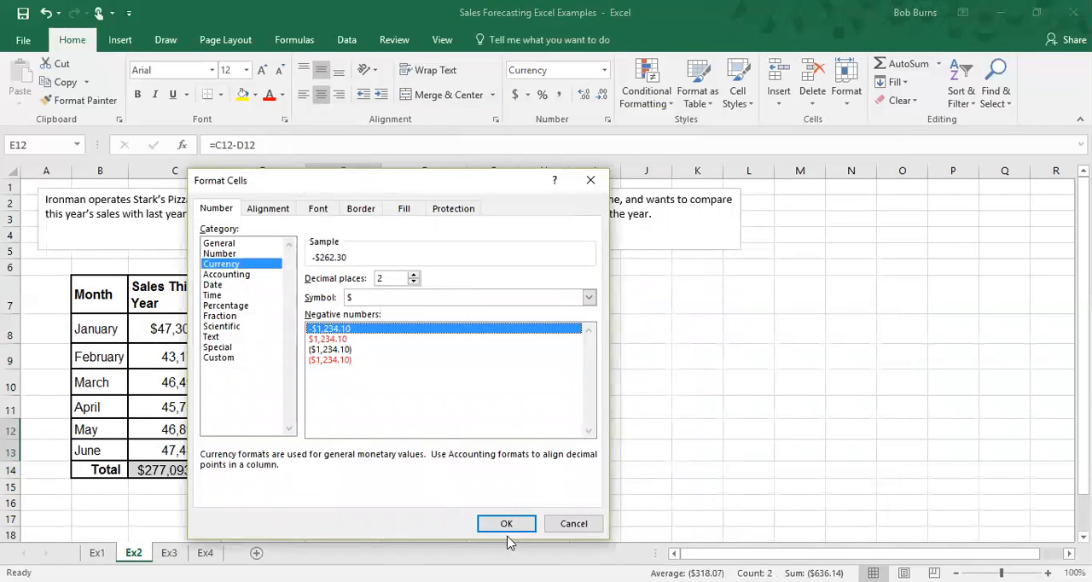
{"action": "left_click", "coordinate": [506, 524]}
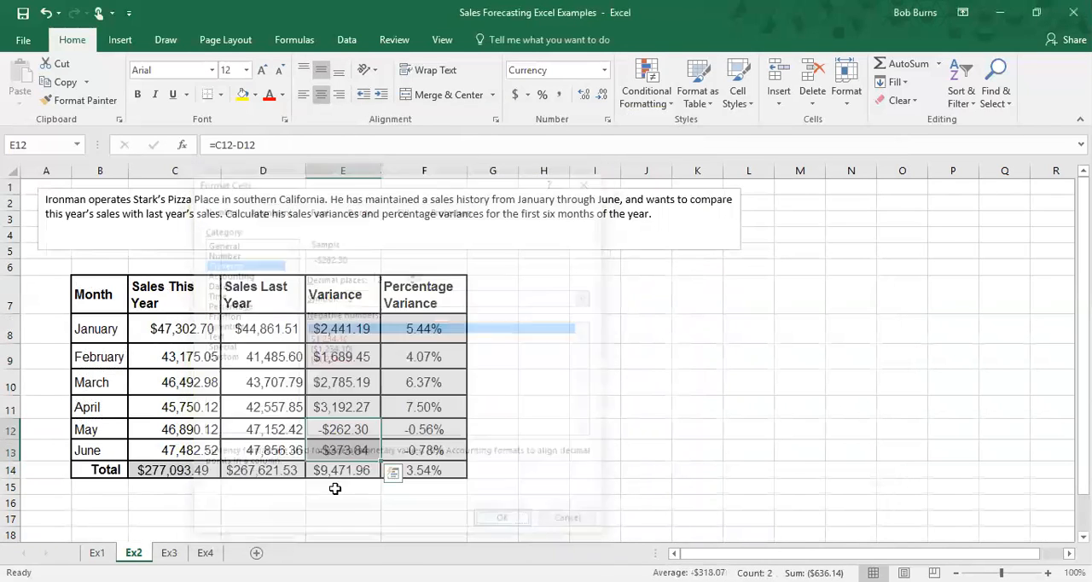
Step: Set the May and June variances back to red parenthesised negative currency format
{"action": "right_click", "coordinate": [344, 432]}
{"action": "left_click", "coordinate": [397, 366]}
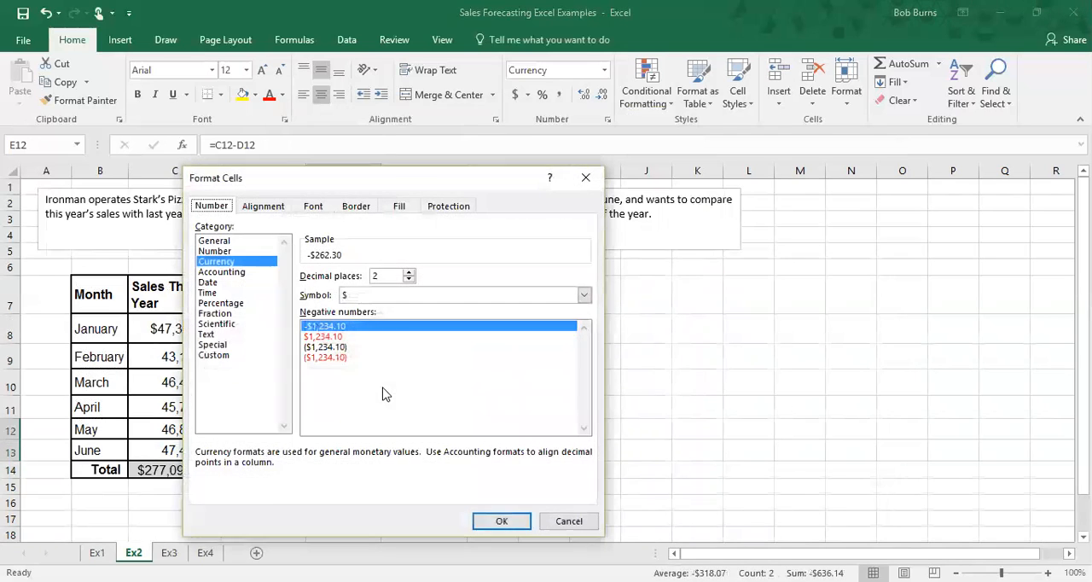
{"action": "left_click", "coordinate": [328, 358]}
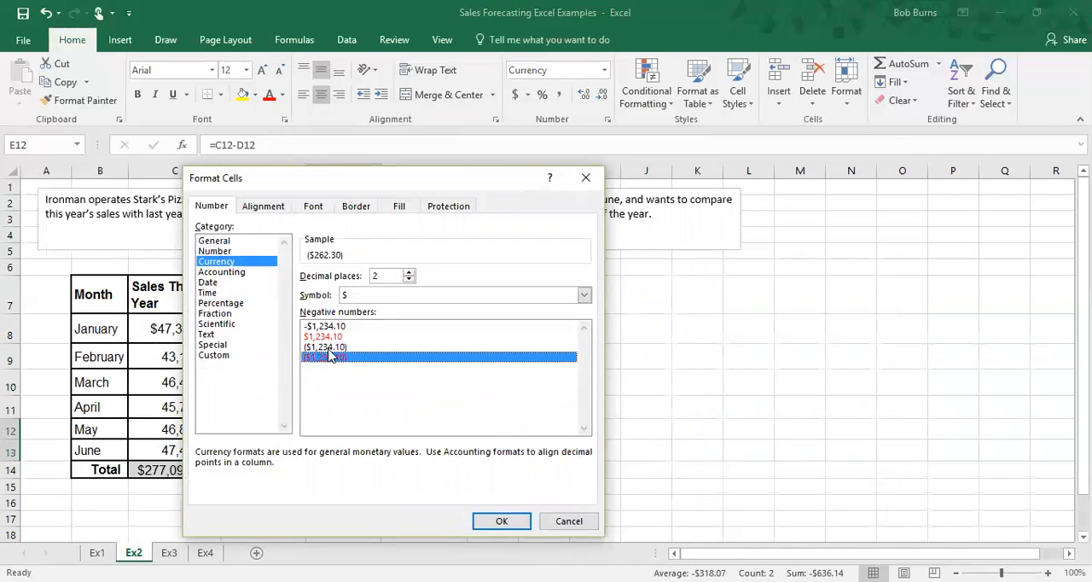
{"action": "left_click", "coordinate": [512, 521]}
{"action": "left_click", "coordinate": [609, 413]}
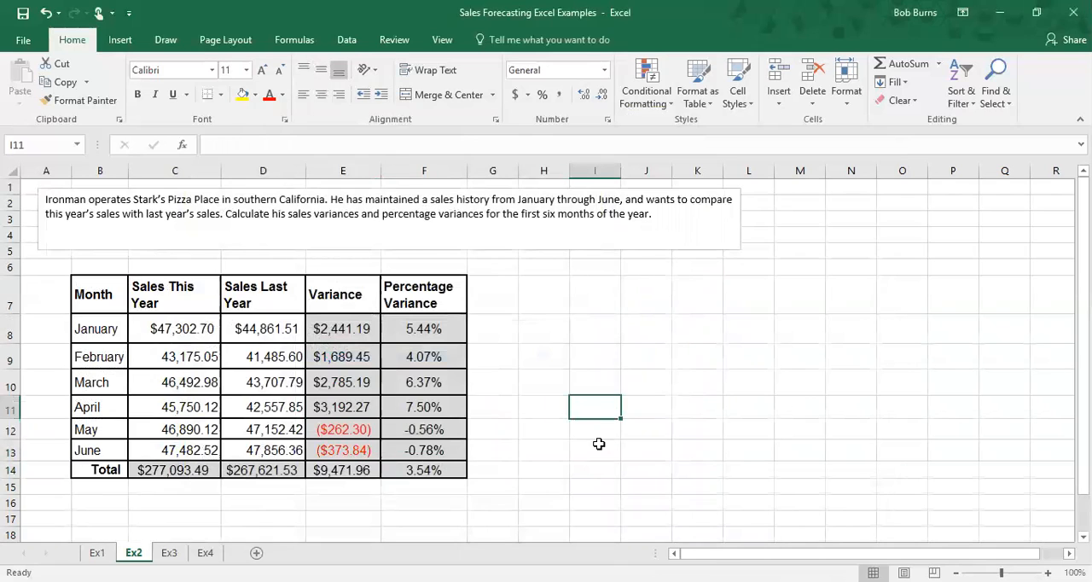
Step: Switch to the Ex3 sheet and view the revenue forecast exercise
{"action": "left_click", "coordinate": [170, 553]}
{"action": "scroll", "coordinate": [417, 420], "scroll_direction": "up", "scroll_amount": 1}
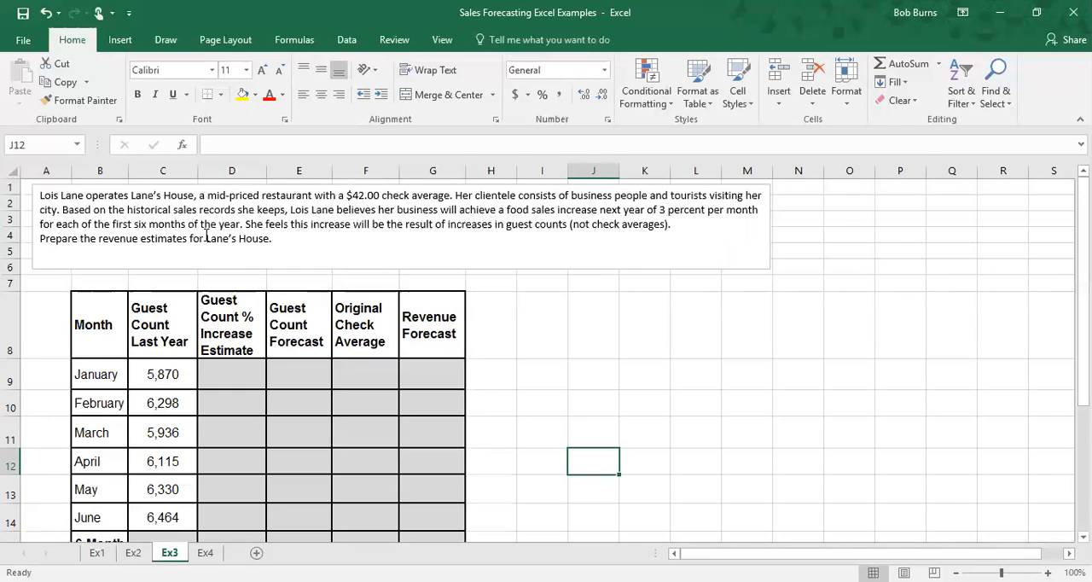
Step: Examine the Ex3 guest count figures and the empty forecast columns of the revenue table
{"action": "scroll", "coordinate": [550, 313], "scroll_direction": "down", "scroll_amount": 2}
{"action": "scroll", "coordinate": [554, 311], "scroll_direction": "up", "scroll_amount": 1}
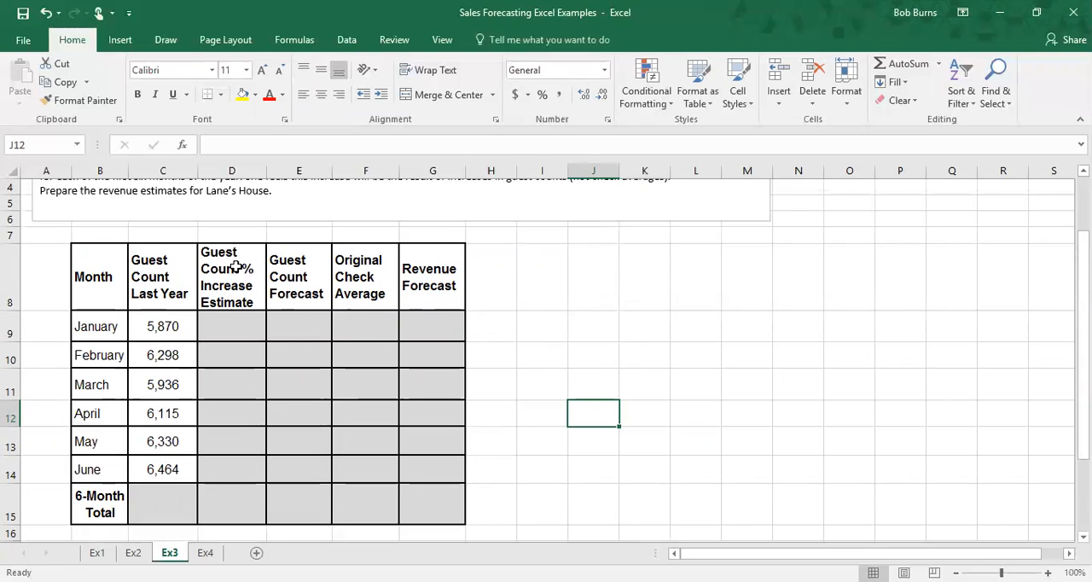
{"action": "left_click", "coordinate": [162, 328]}
{"action": "left_click", "coordinate": [169, 360]}
{"action": "left_click", "coordinate": [174, 388]}
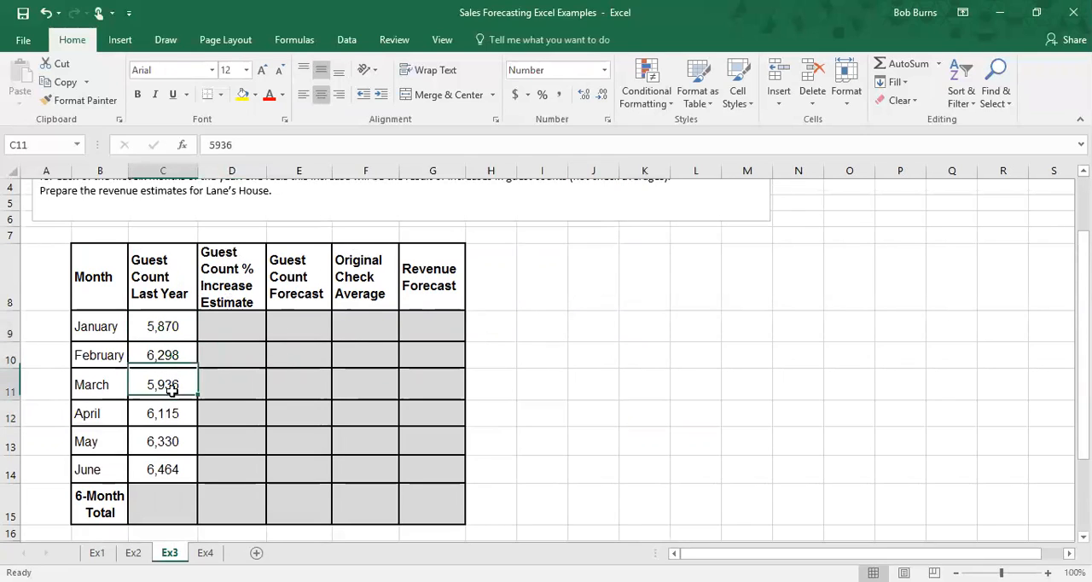
{"action": "left_click", "coordinate": [161, 419]}
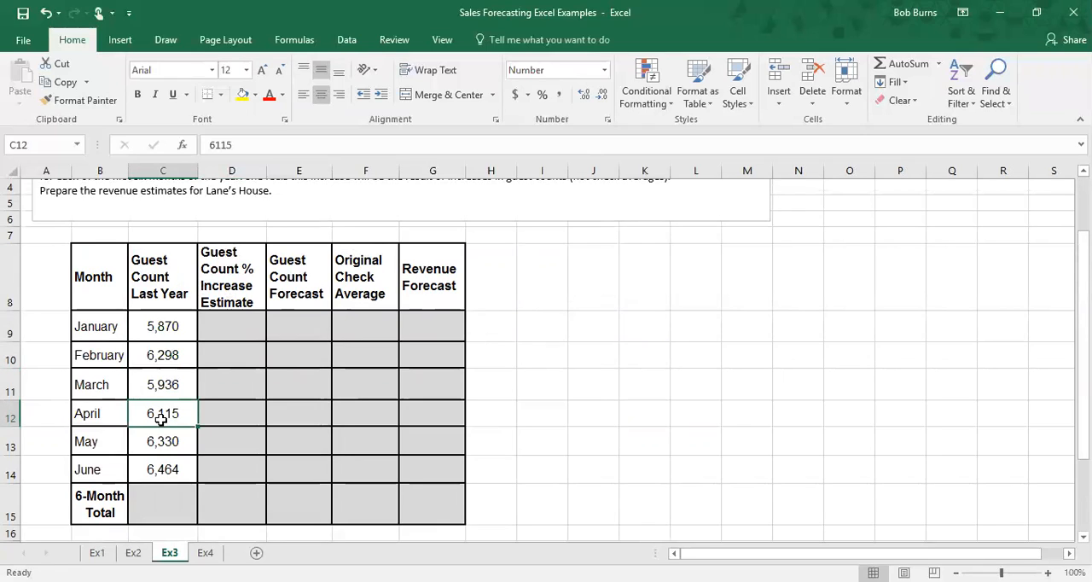
{"action": "left_click", "coordinate": [215, 331]}
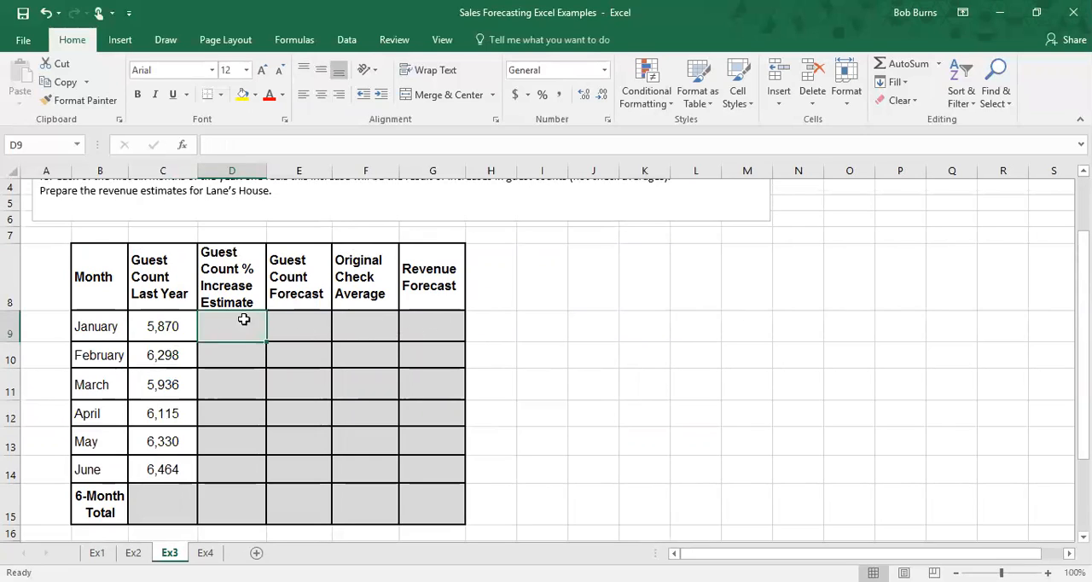
{"action": "left_click", "coordinate": [293, 322]}
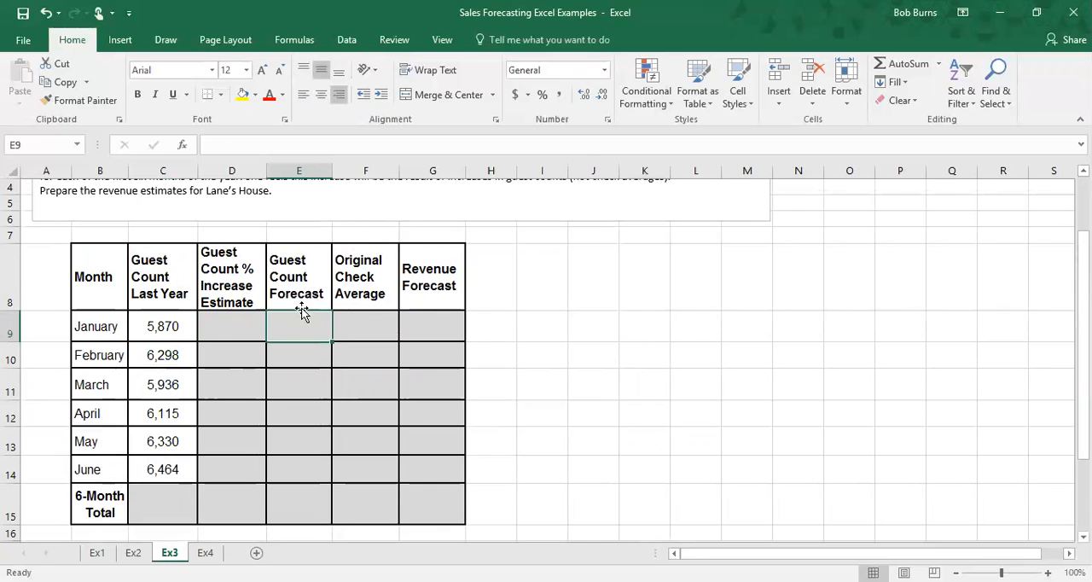
{"action": "left_click", "coordinate": [363, 328]}
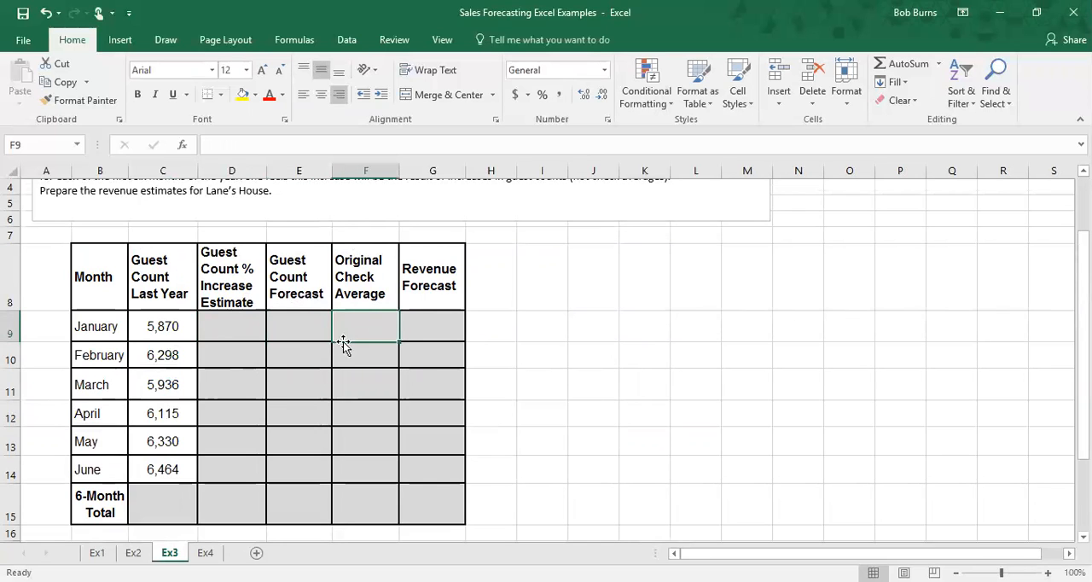
{"action": "scroll", "coordinate": [367, 327], "scroll_direction": "up", "scroll_amount": 1}
{"action": "scroll", "coordinate": [367, 332], "scroll_direction": "down", "scroll_amount": 2}
{"action": "scroll", "coordinate": [367, 329], "scroll_direction": "up", "scroll_amount": 2}
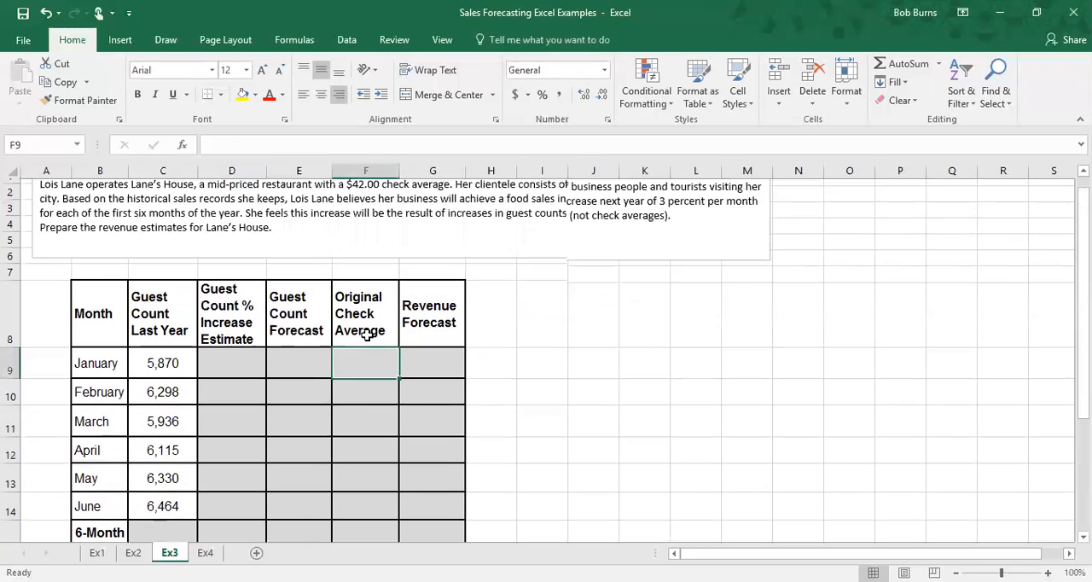
Step: Enter a 3% guest count increase estimate for January and February
{"action": "left_click", "coordinate": [235, 380]}
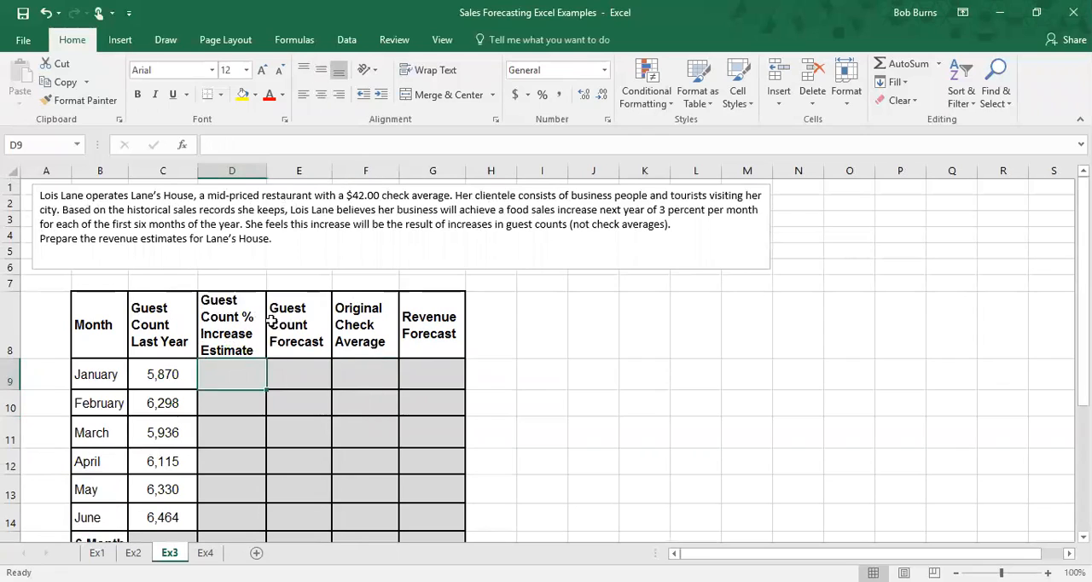
{"action": "type", "text": "3"}
{"action": "key", "text": "Return"}
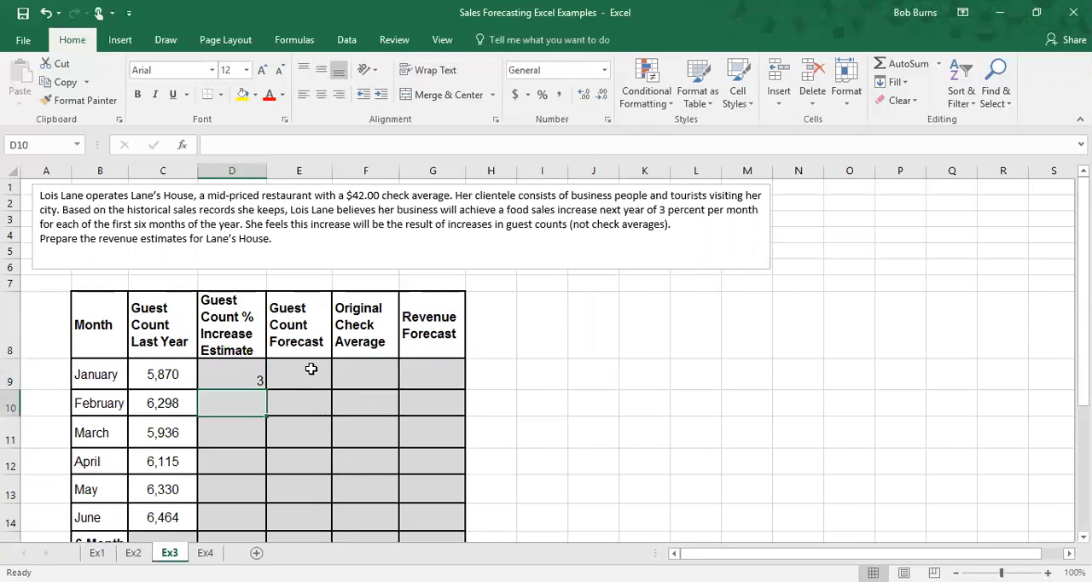
{"action": "left_click", "coordinate": [246, 380]}
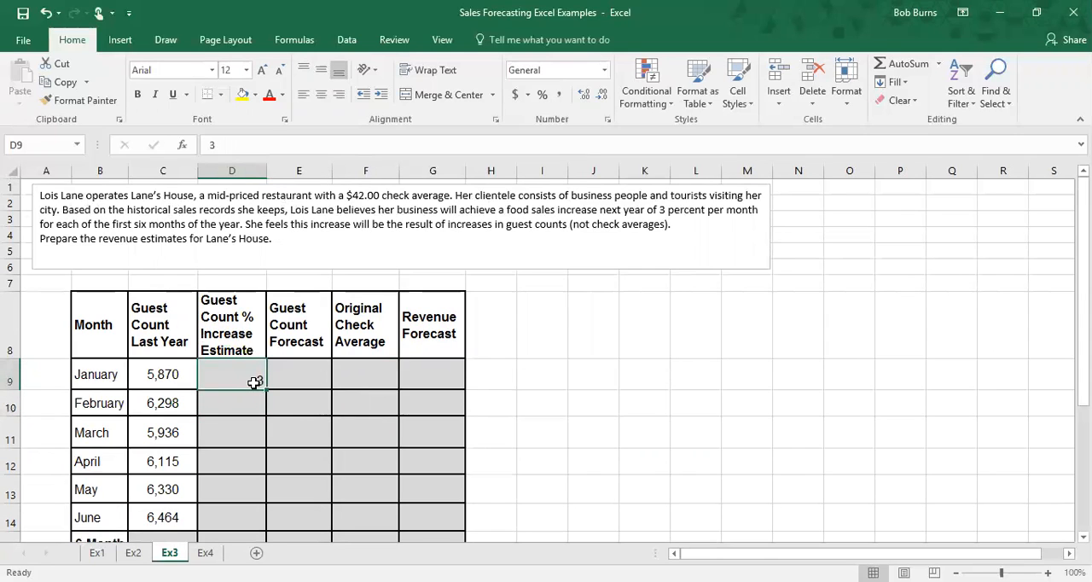
{"action": "type", "text": "3%"}
{"action": "key", "text": "Return"}
{"action": "type", "text": "3%"}
{"action": "key", "text": "Return"}
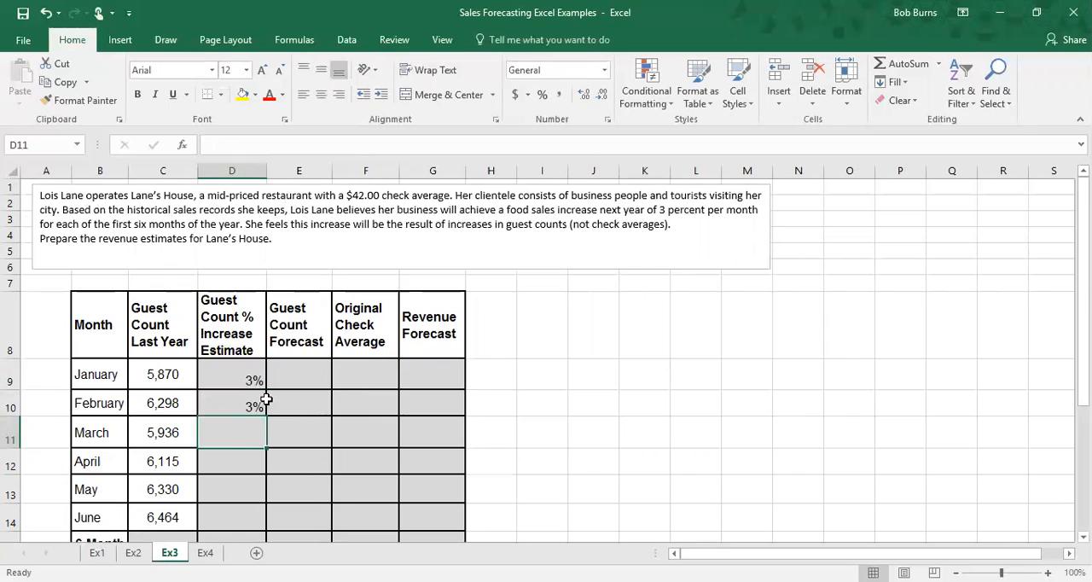
Step: Enter =3% as March's guest count increase estimate and fill it down through the 6-Month Total row
{"action": "type", "text": "=3%"}
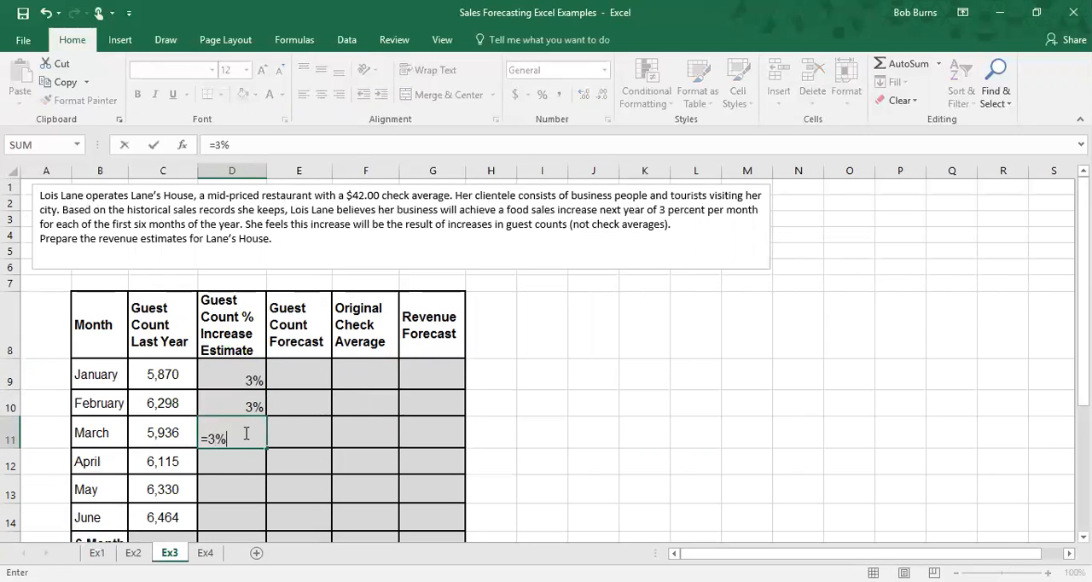
{"action": "key", "text": "Return"}
{"action": "left_click", "coordinate": [246, 433]}
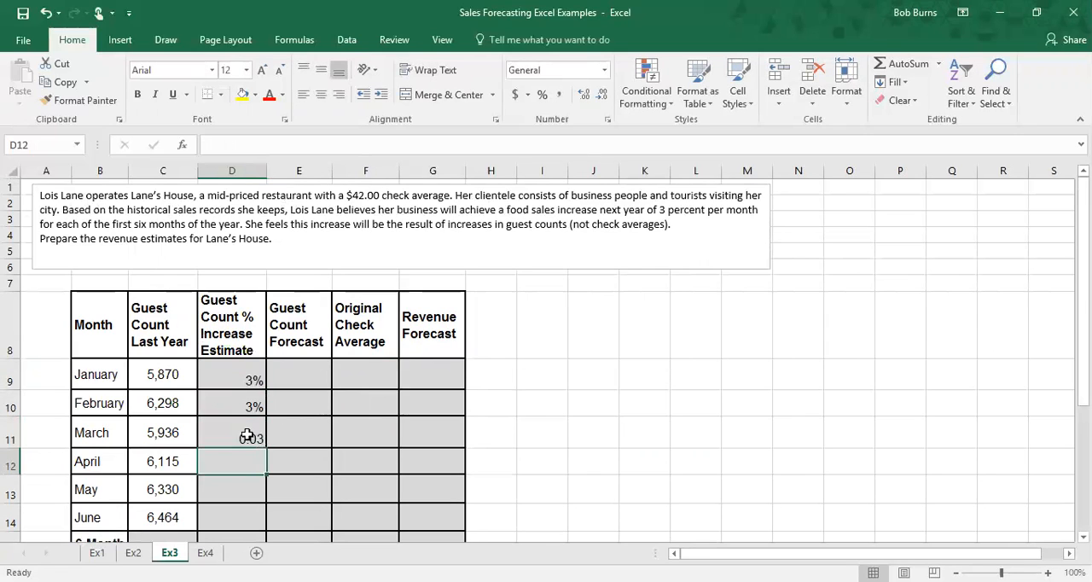
{"action": "scroll", "coordinate": [266, 445], "scroll_direction": "down", "scroll_amount": 1}
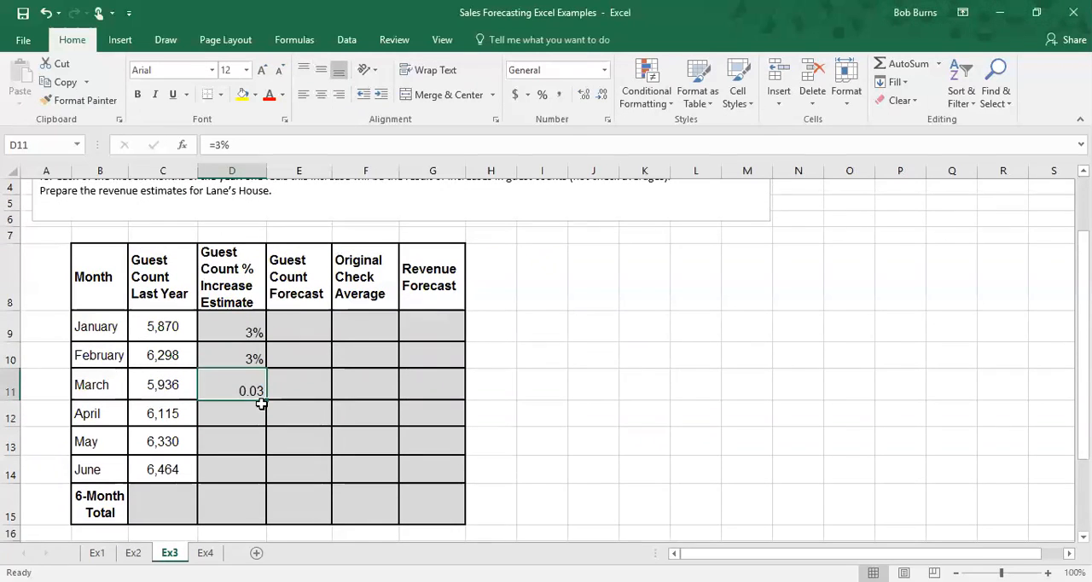
{"action": "left_click_drag", "start_coordinate": [266, 398], "coordinate": [256, 519]}
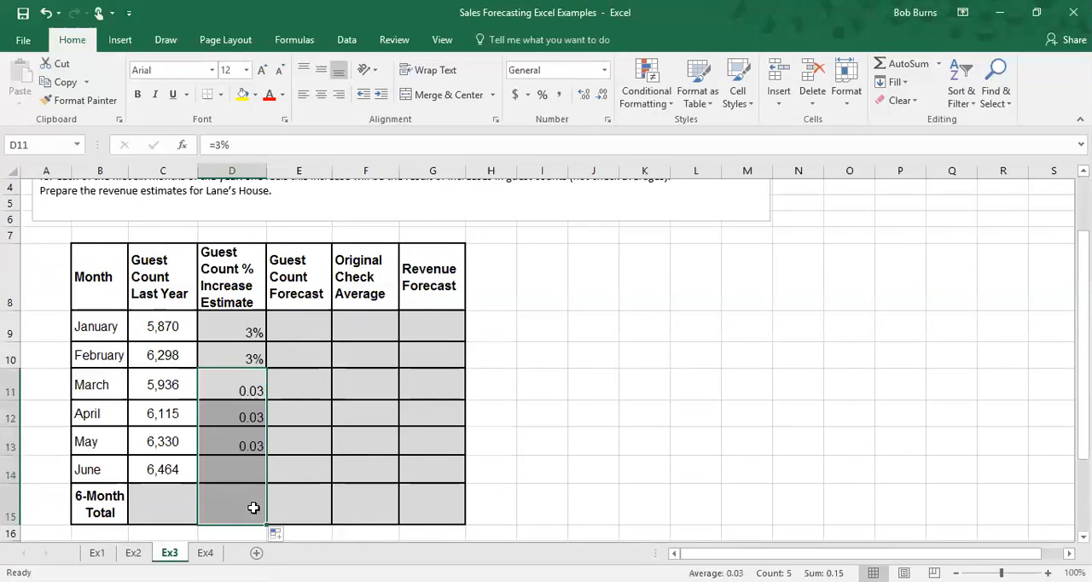
Step: Format the March-to-Total increase estimate cells as Percentage
{"action": "right_click", "coordinate": [234, 402]}
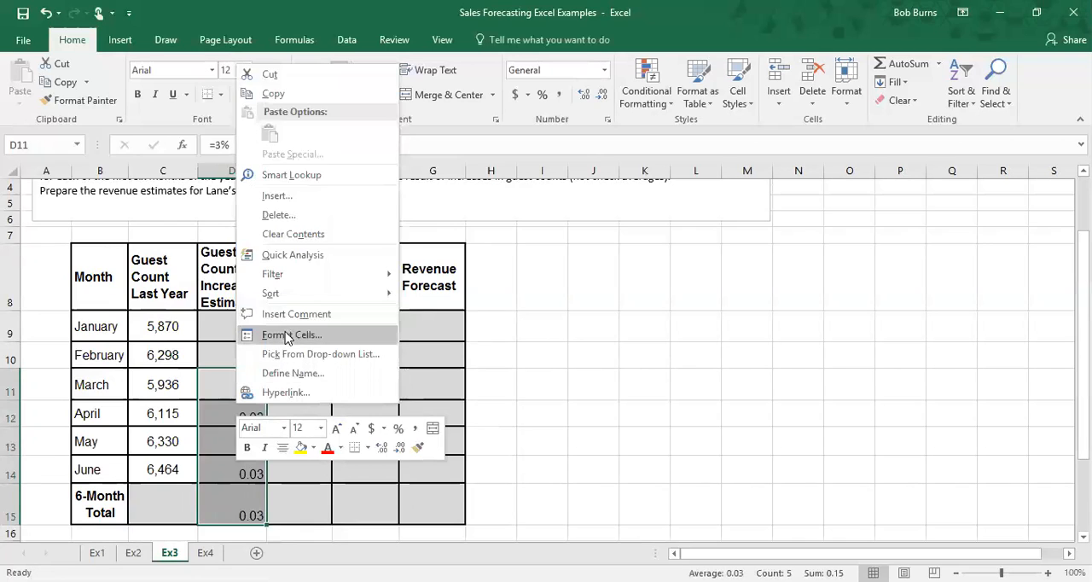
{"action": "left_click", "coordinate": [289, 337]}
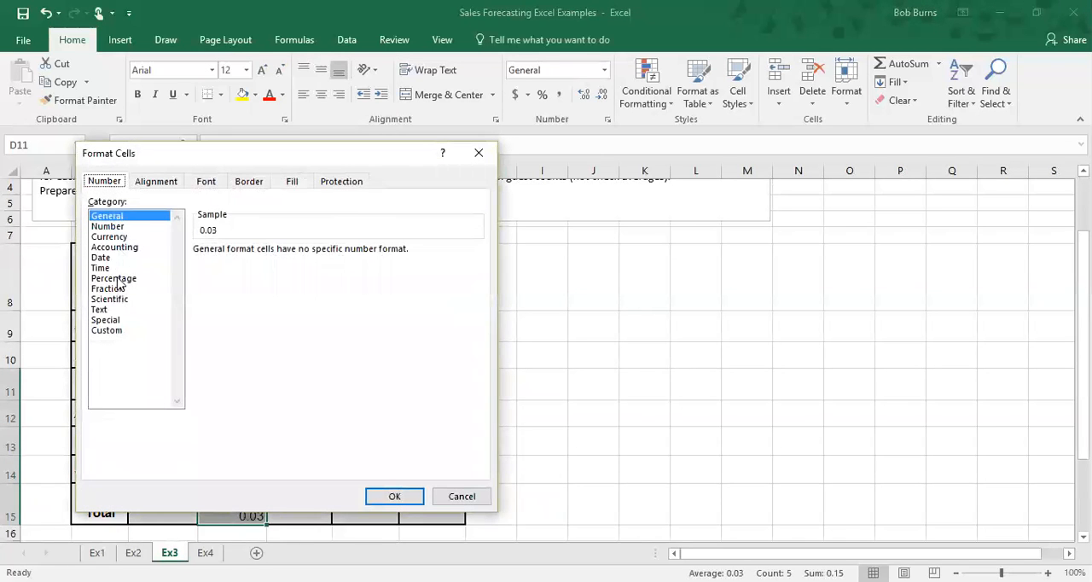
{"action": "left_click", "coordinate": [121, 280]}
{"action": "left_click", "coordinate": [392, 495]}
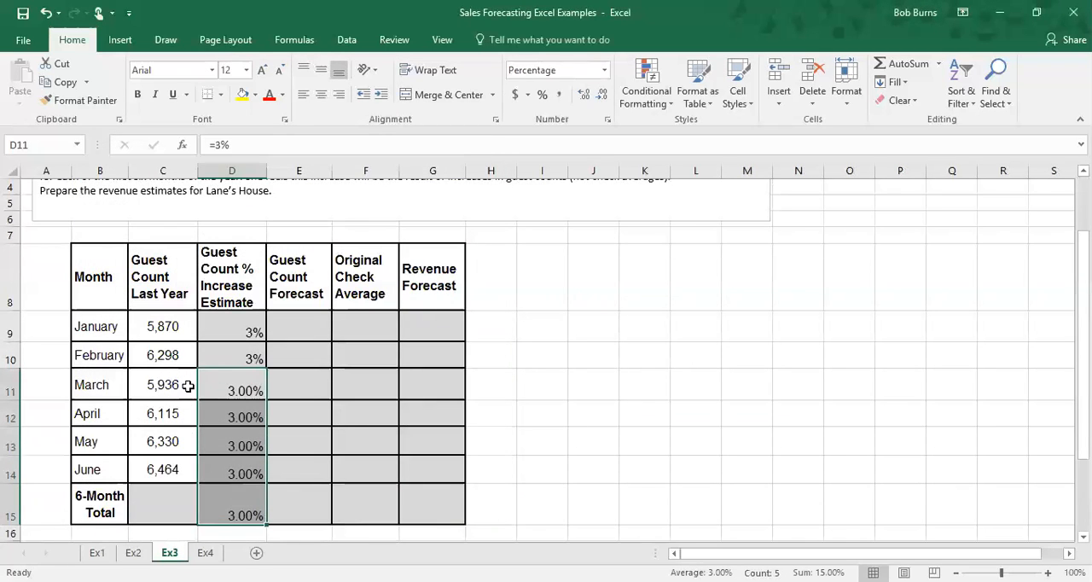
Step: Clear the January and February increase estimates and fill March's =3% formula upward into them
{"action": "left_click", "coordinate": [240, 334]}
{"action": "key", "text": "BackSpace"}
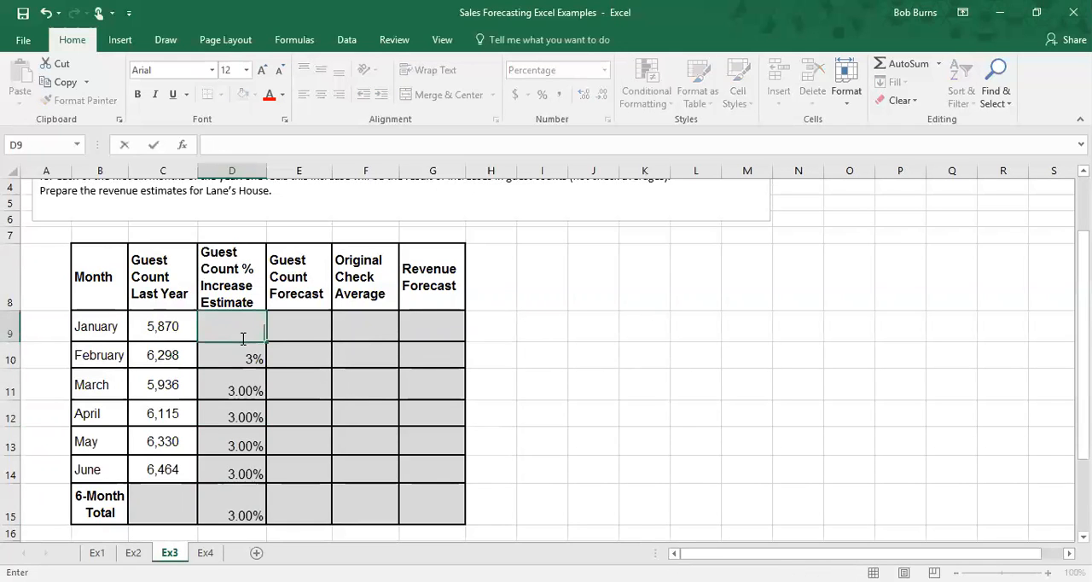
{"action": "left_click", "coordinate": [251, 355]}
{"action": "key", "text": "BackSpace"}
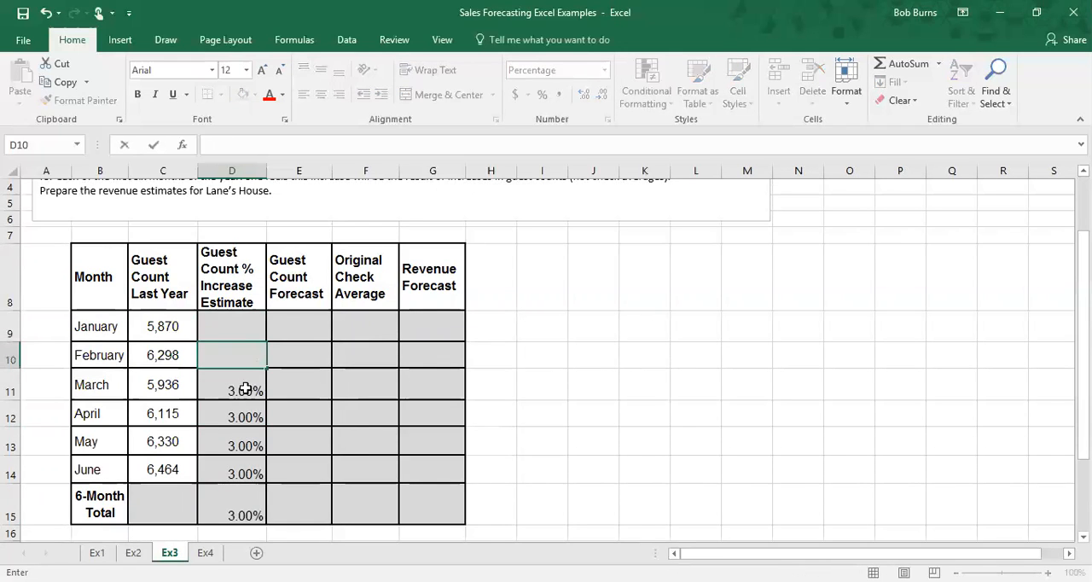
{"action": "left_click", "coordinate": [245, 389]}
{"action": "left_click_drag", "start_coordinate": [266, 399], "coordinate": [255, 325]}
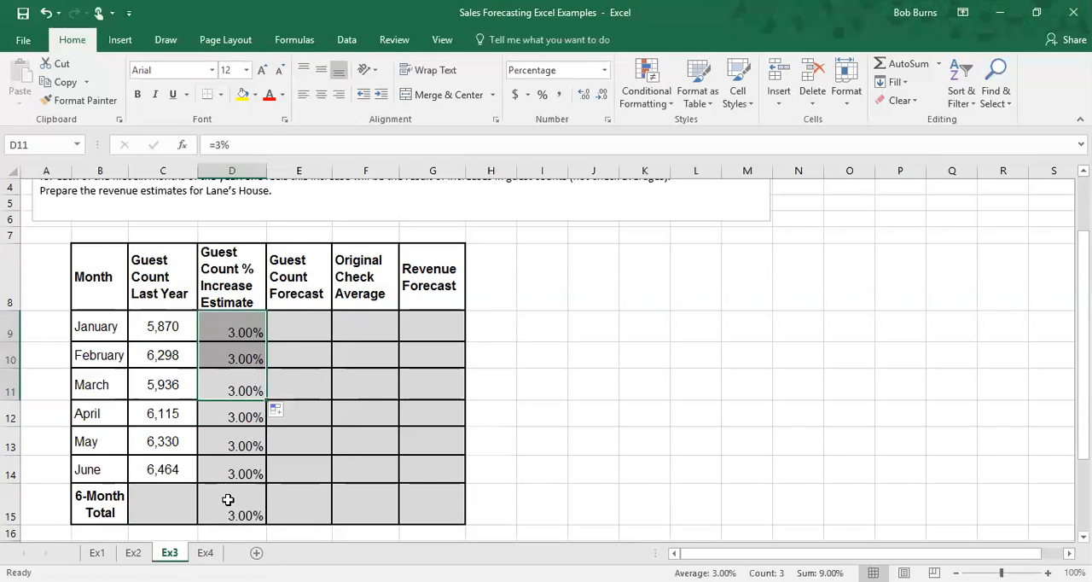
Step: Enter =42.00 as January's original check average and fill it down through the 6-Month Total row
{"action": "left_click", "coordinate": [378, 336]}
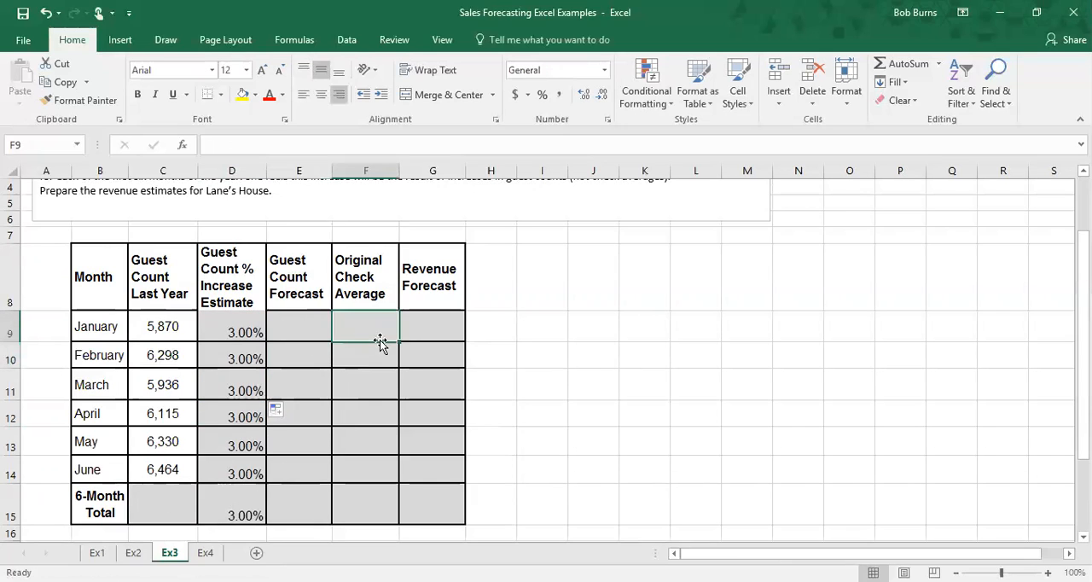
{"action": "type", "text": "="}
{"action": "type", "text": "00"}
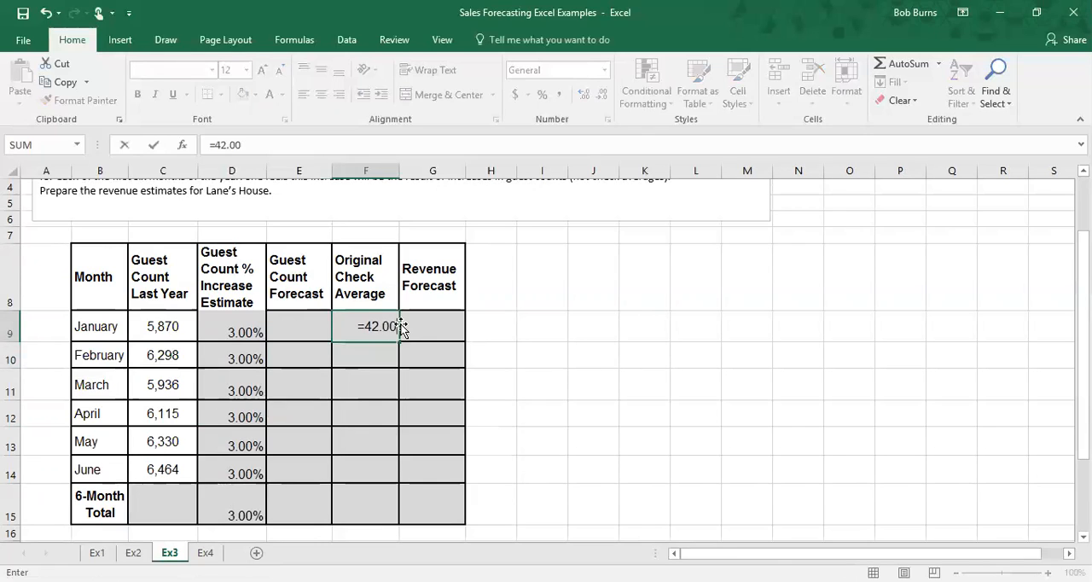
{"action": "key", "text": "Return"}
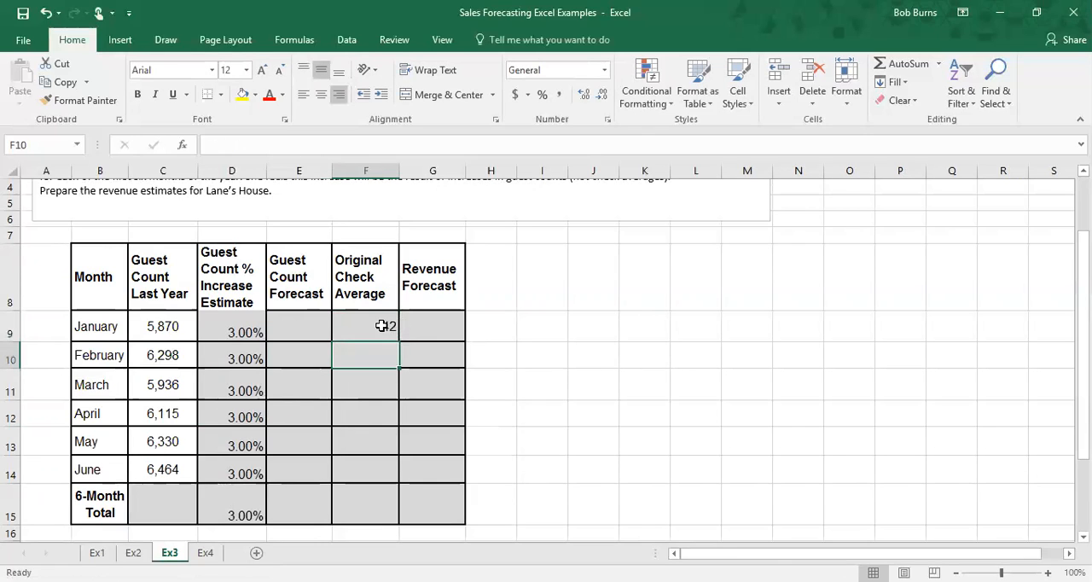
{"action": "left_click", "coordinate": [384, 324]}
{"action": "left_click_drag", "start_coordinate": [399, 342], "coordinate": [397, 522]}
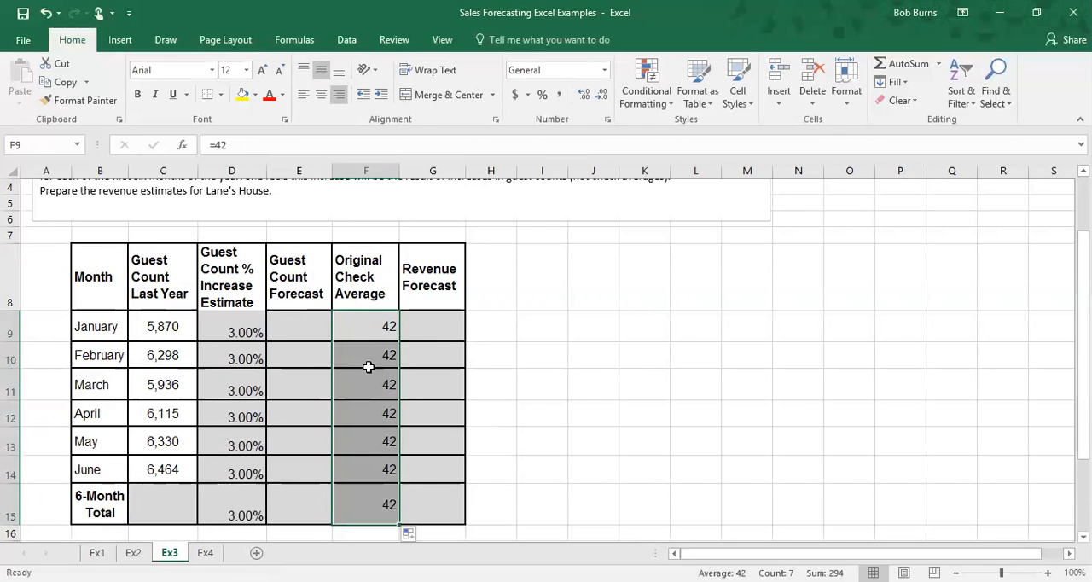
Step: Format the Original Check Average cells as Currency with 2 decimal places
{"action": "right_click", "coordinate": [367, 366]}
{"action": "left_click", "coordinate": [416, 303]}
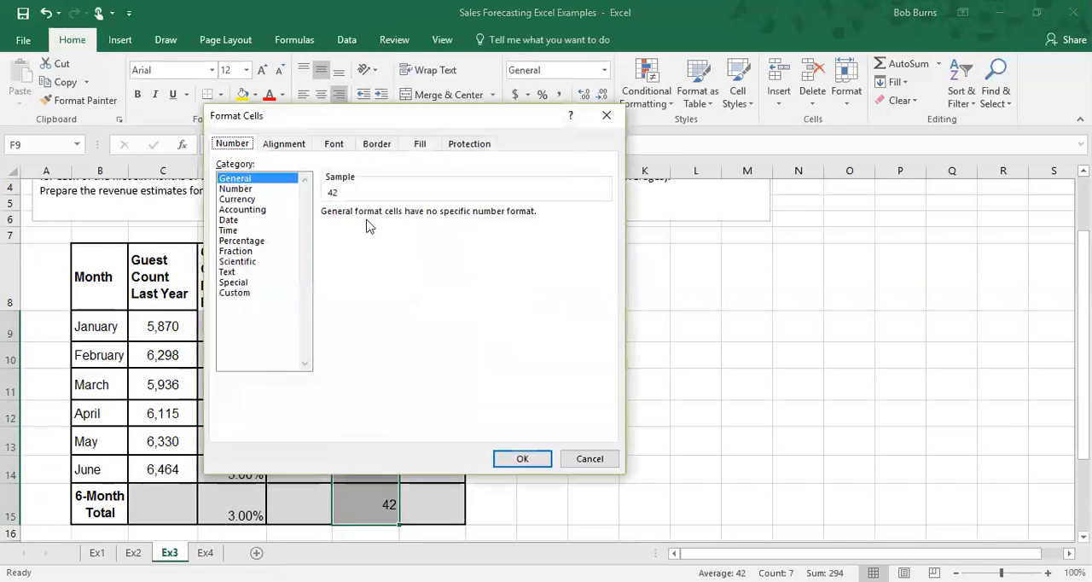
{"action": "left_click", "coordinate": [247, 189]}
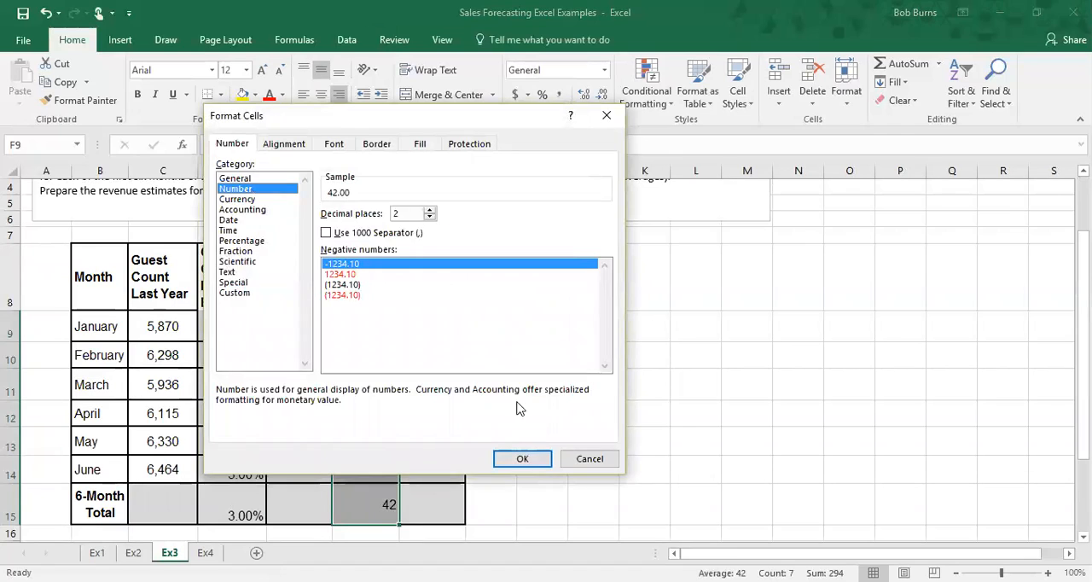
{"action": "left_click", "coordinate": [242, 199]}
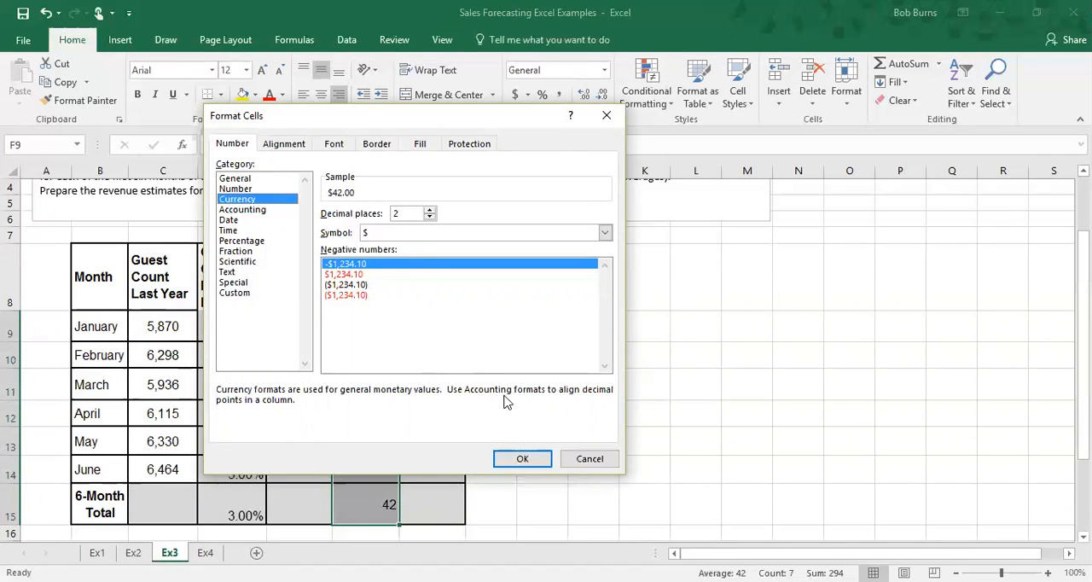
{"action": "left_click", "coordinate": [516, 459]}
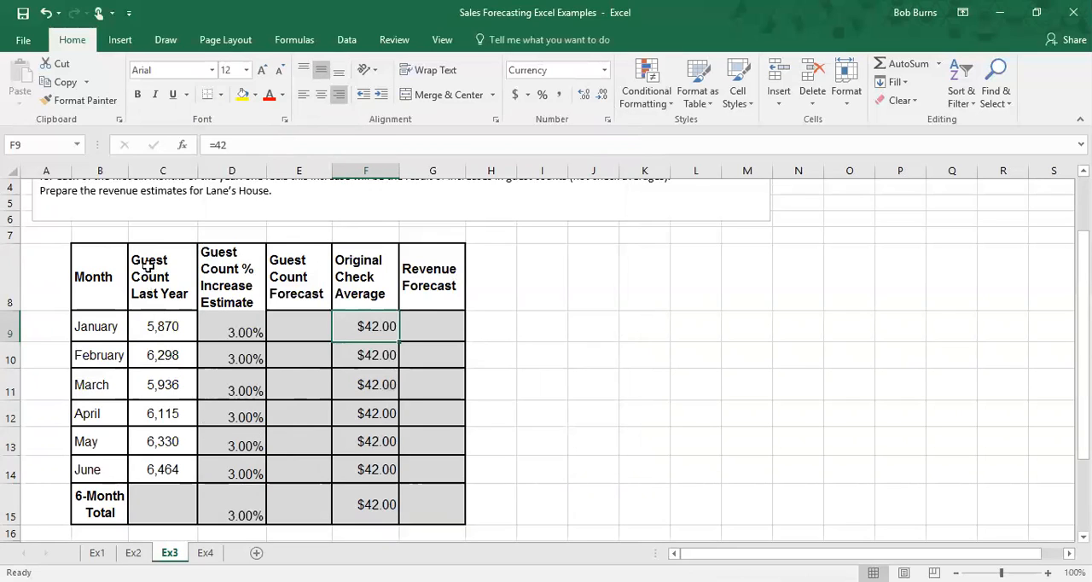
Step: Enter =C9*1.03 as January's guest count forecast
{"action": "left_click", "coordinate": [168, 324]}
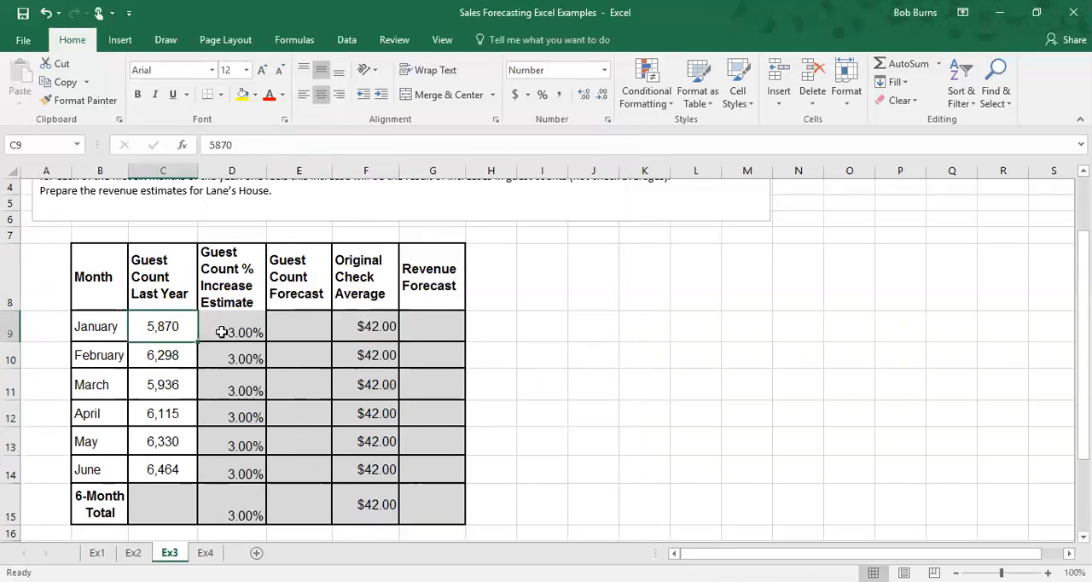
{"action": "left_click", "coordinate": [235, 329]}
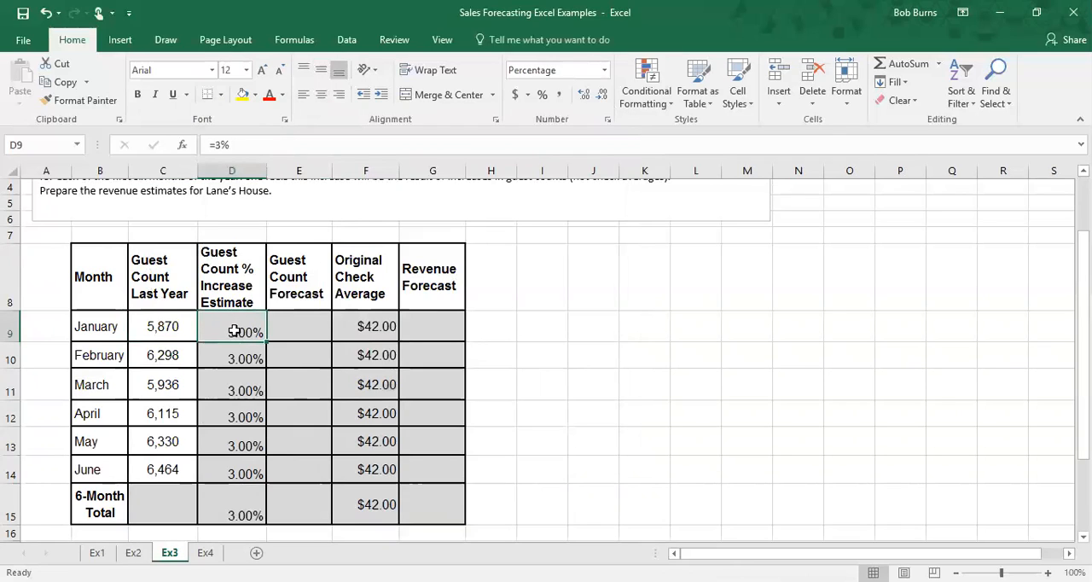
{"action": "left_click", "coordinate": [286, 331]}
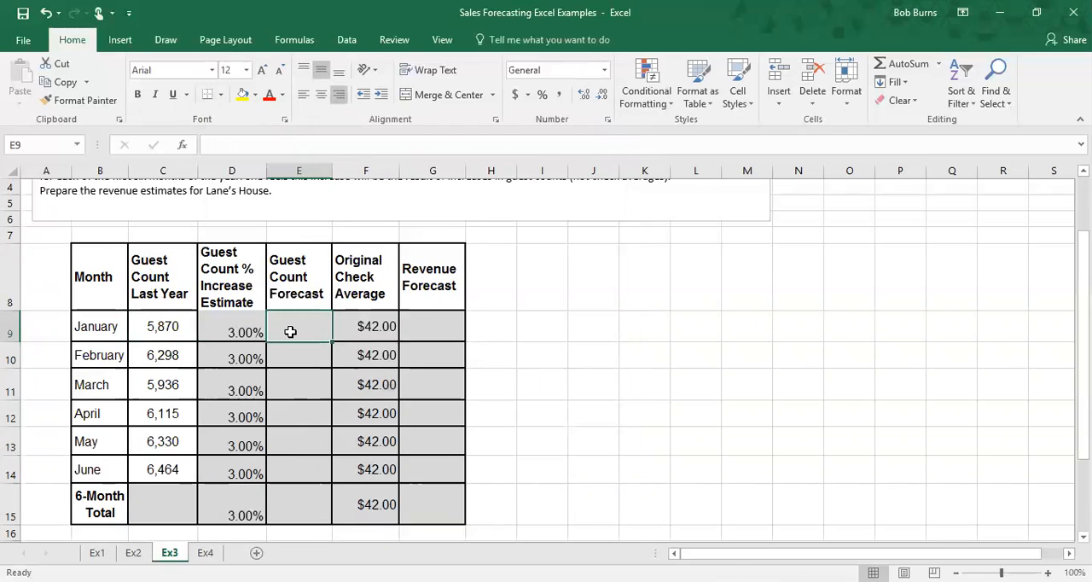
{"action": "left_click", "coordinate": [233, 327]}
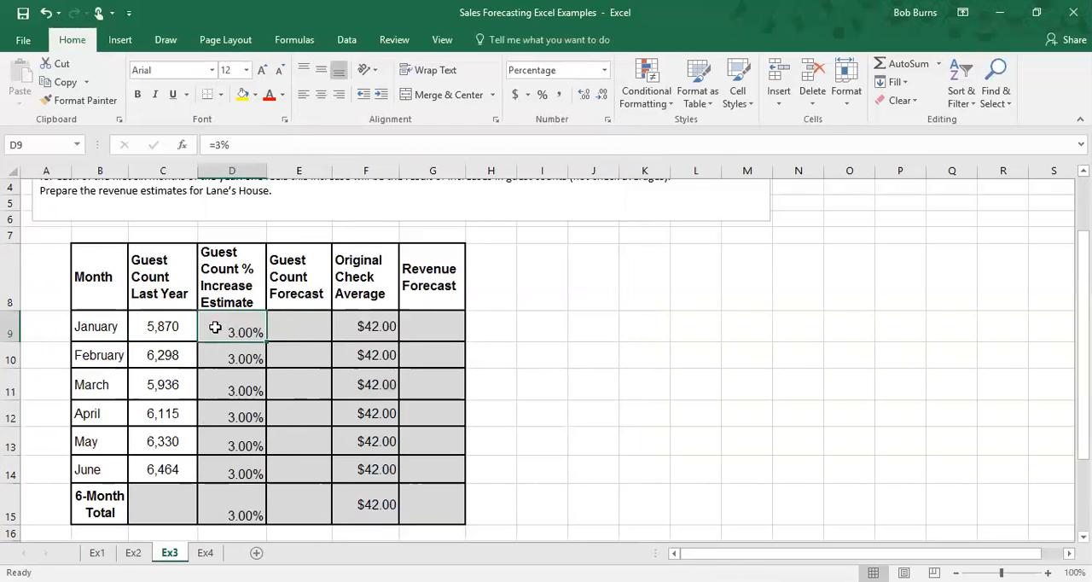
{"action": "left_click", "coordinate": [165, 328]}
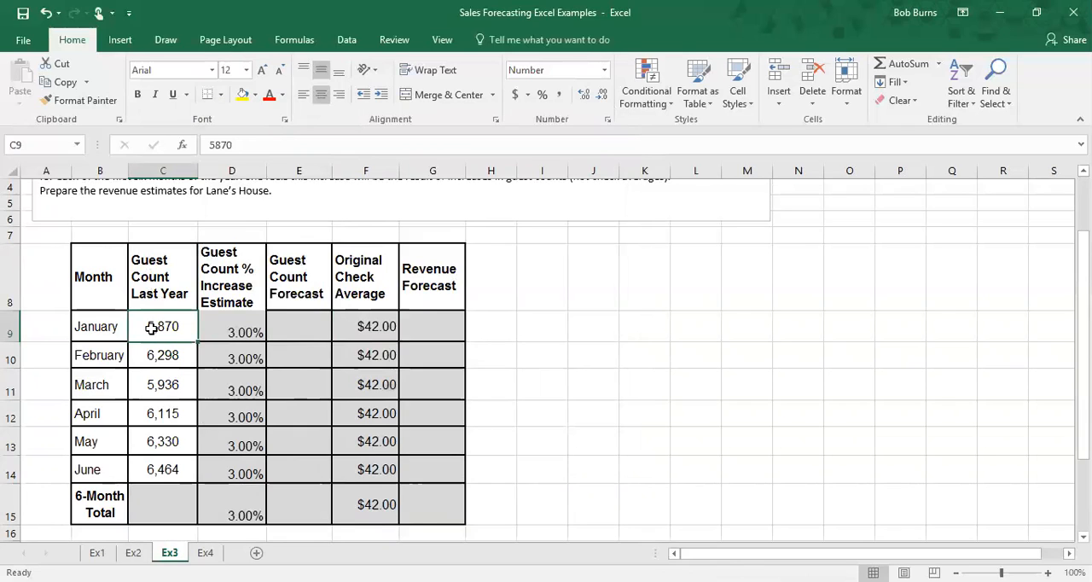
{"action": "left_click", "coordinate": [291, 328]}
{"action": "type", "text": "="}
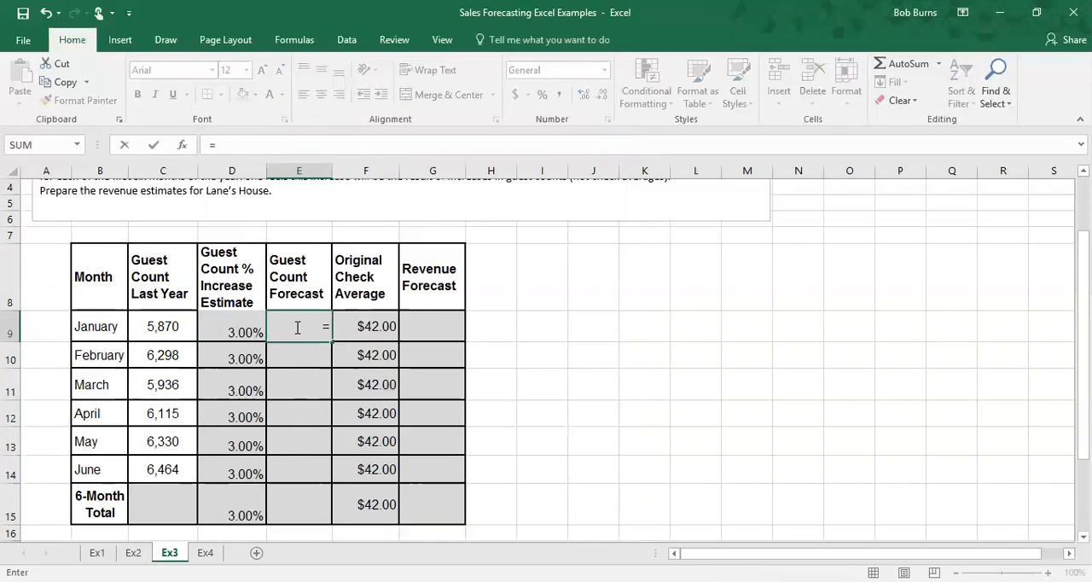
{"action": "left_click", "coordinate": [171, 327]}
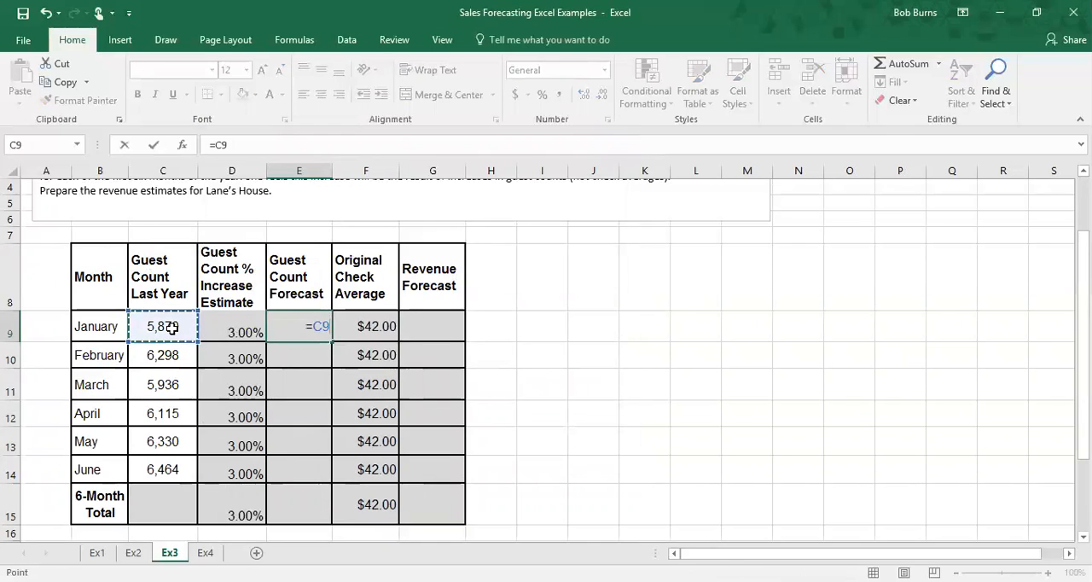
{"action": "type", "text": "*"}
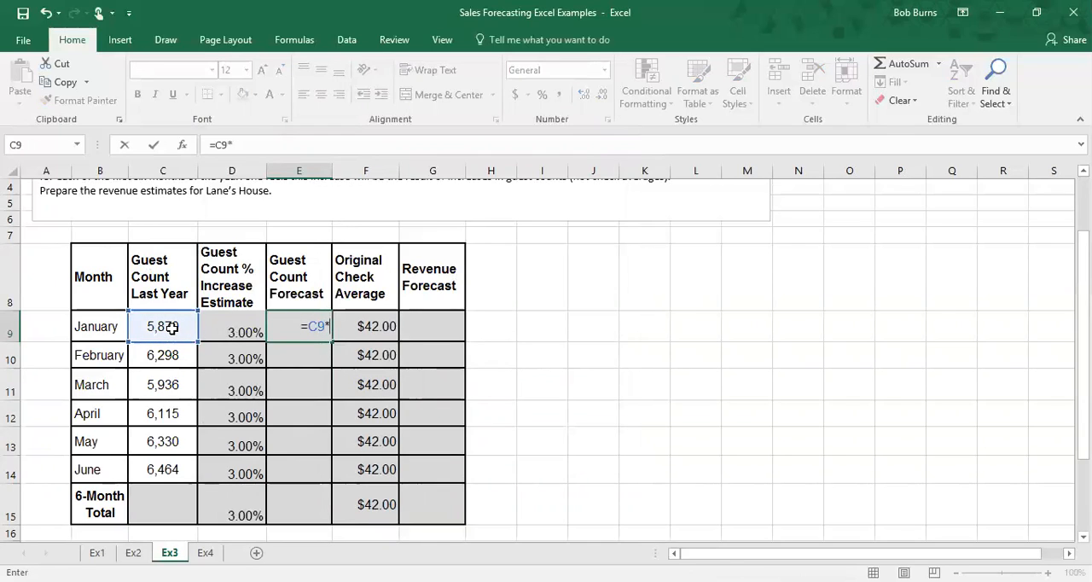
{"action": "type", "text": "1.03"}
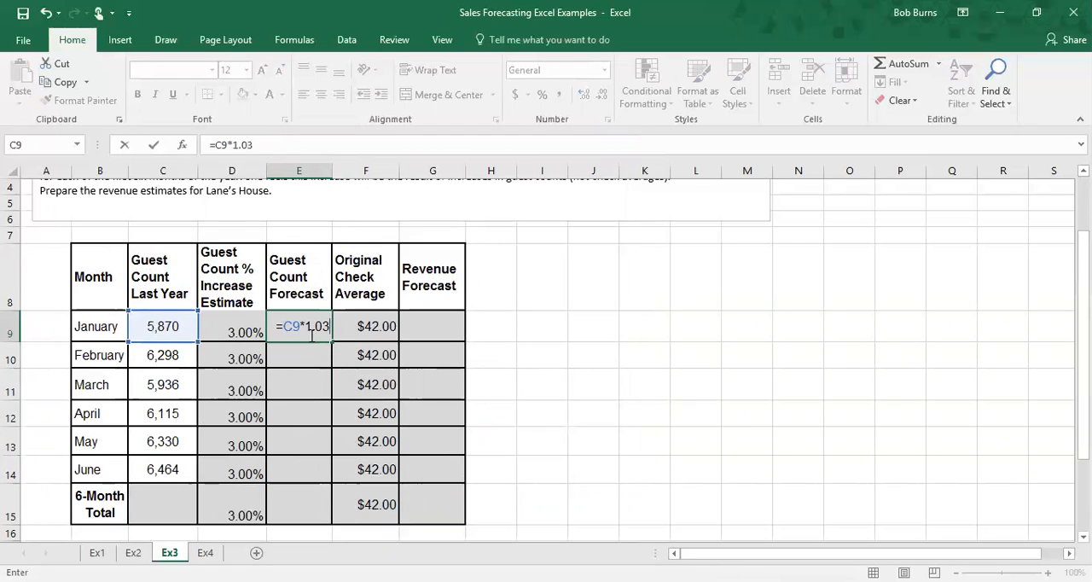
{"action": "key", "text": "Return"}
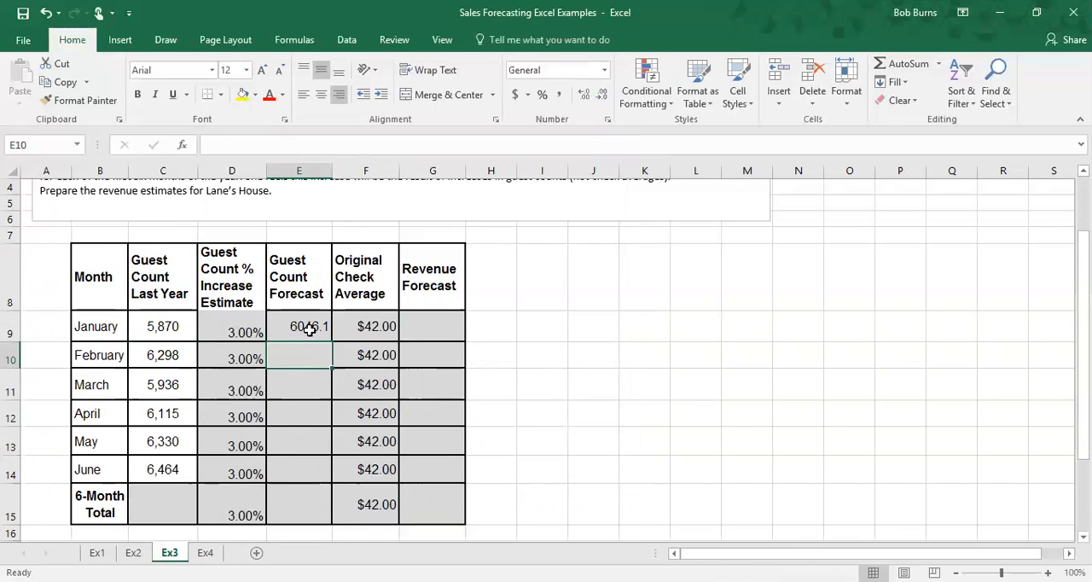
Step: Fill January's guest count forecast formula down through June
{"action": "left_click", "coordinate": [309, 329]}
{"action": "left_click_drag", "start_coordinate": [332, 342], "coordinate": [328, 488]}
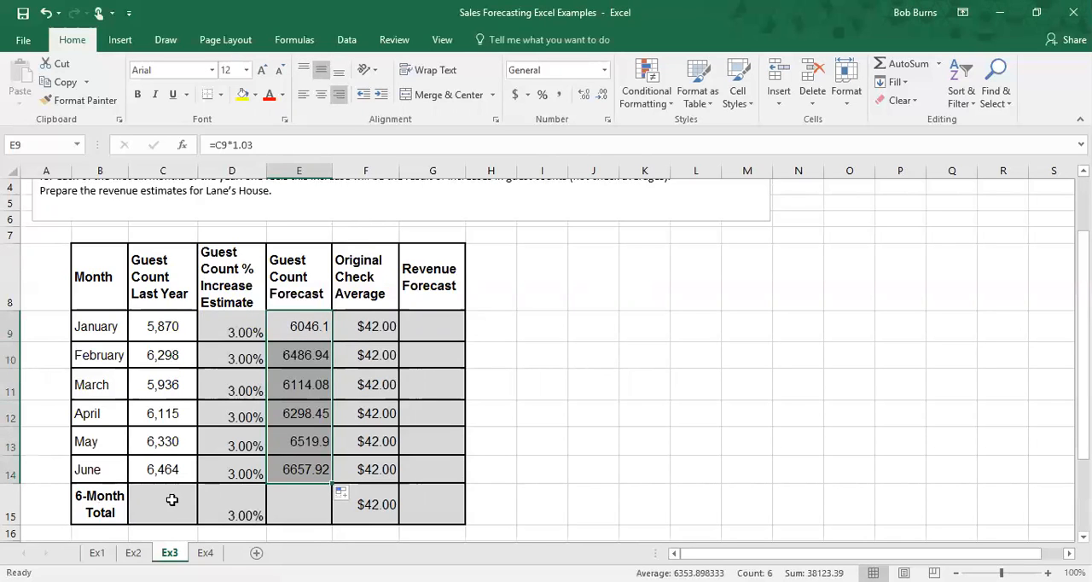
{"action": "left_click", "coordinate": [275, 510]}
{"action": "left_click", "coordinate": [301, 468]}
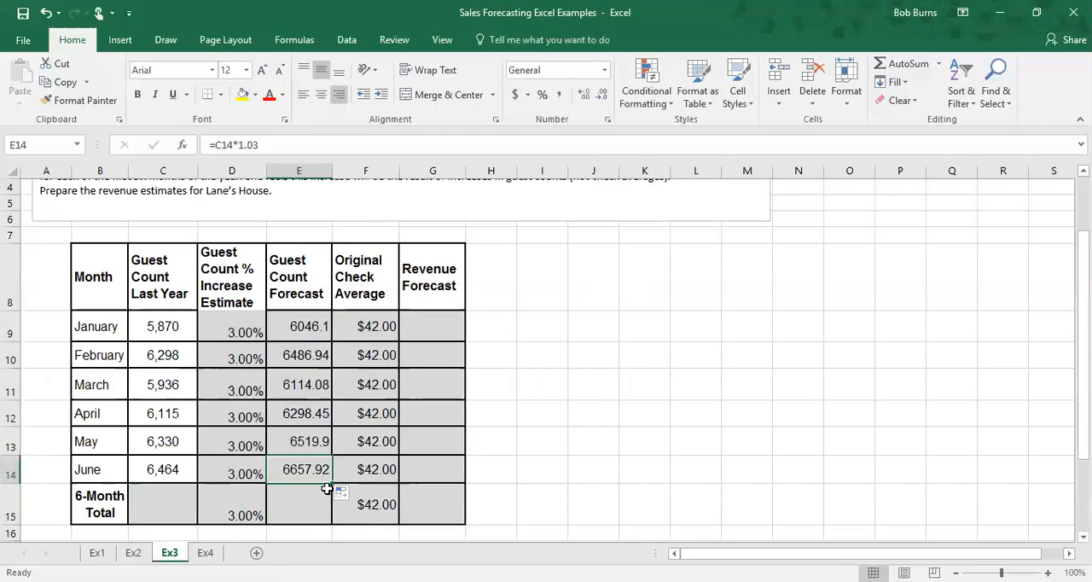
Step: Total last year's guest counts with =SUM(C9:C14) in the 6-Month Total row
{"action": "left_click", "coordinate": [182, 497]}
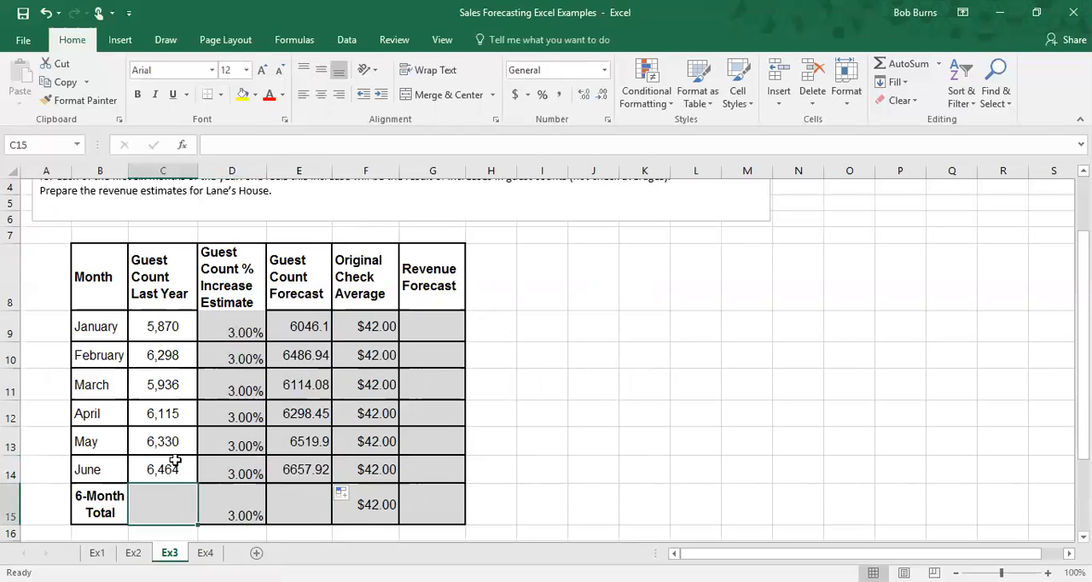
{"action": "type", "text": "=sum"}
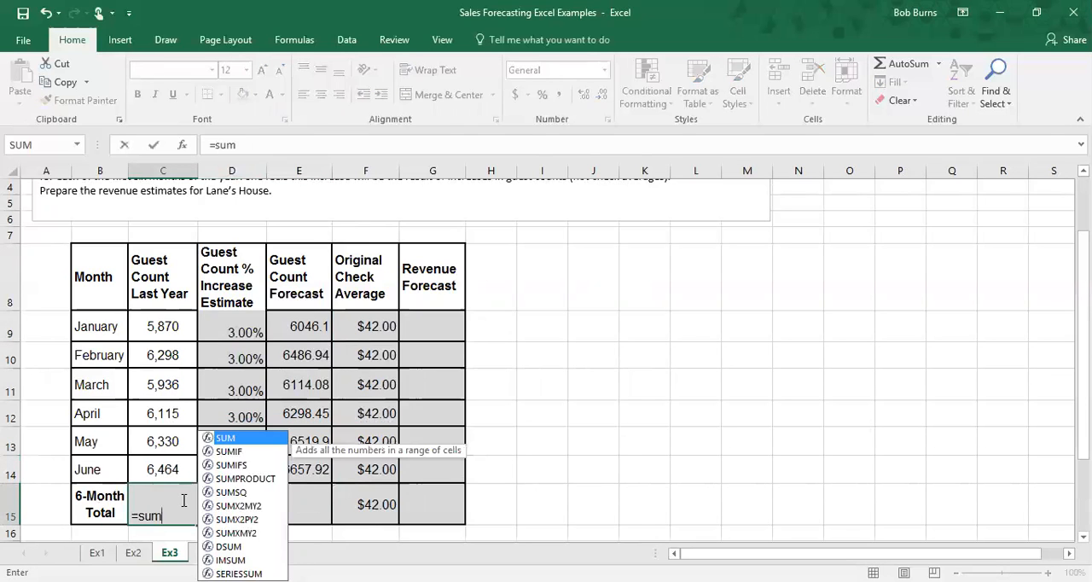
{"action": "key", "text": "Tab"}
{"action": "left_click_drag", "start_coordinate": [150, 333], "coordinate": [179, 470]}
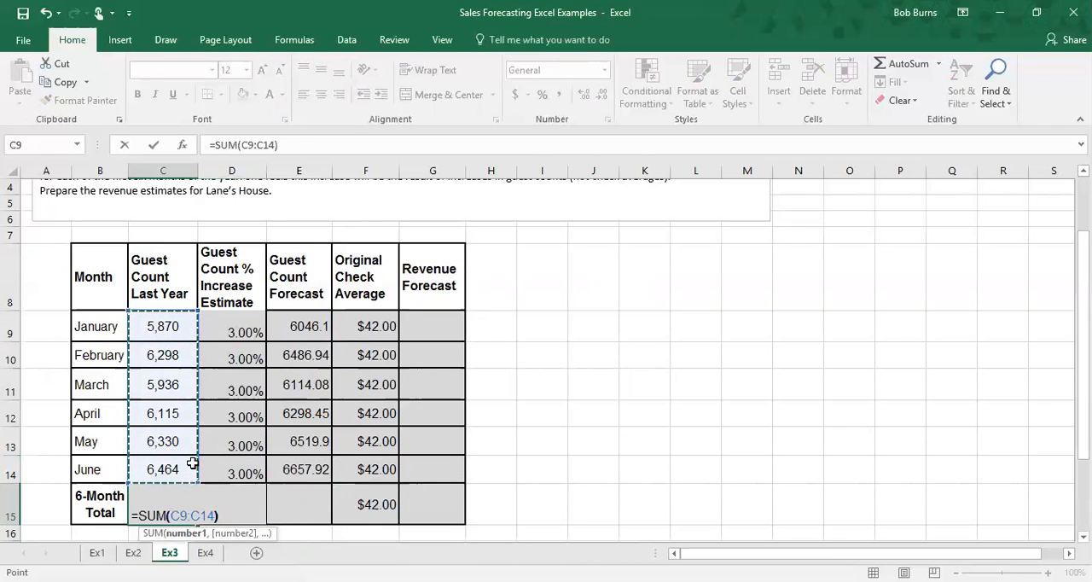
{"action": "key", "text": "Return"}
Step: Extend the guest count forecast formula into the 6-Month Total row and format the forecasts as Number with 0 decimals and 1000 separator
{"action": "left_click", "coordinate": [294, 470]}
{"action": "left_click_drag", "start_coordinate": [331, 485], "coordinate": [328, 516]}
{"action": "left_click_drag", "start_coordinate": [295, 326], "coordinate": [316, 515]}
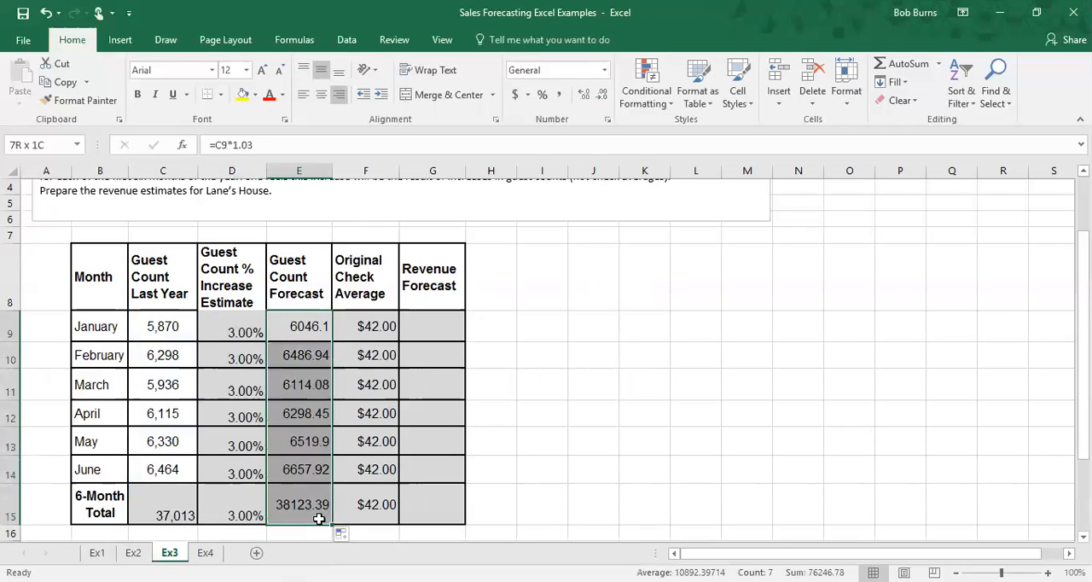
{"action": "right_click", "coordinate": [303, 326]}
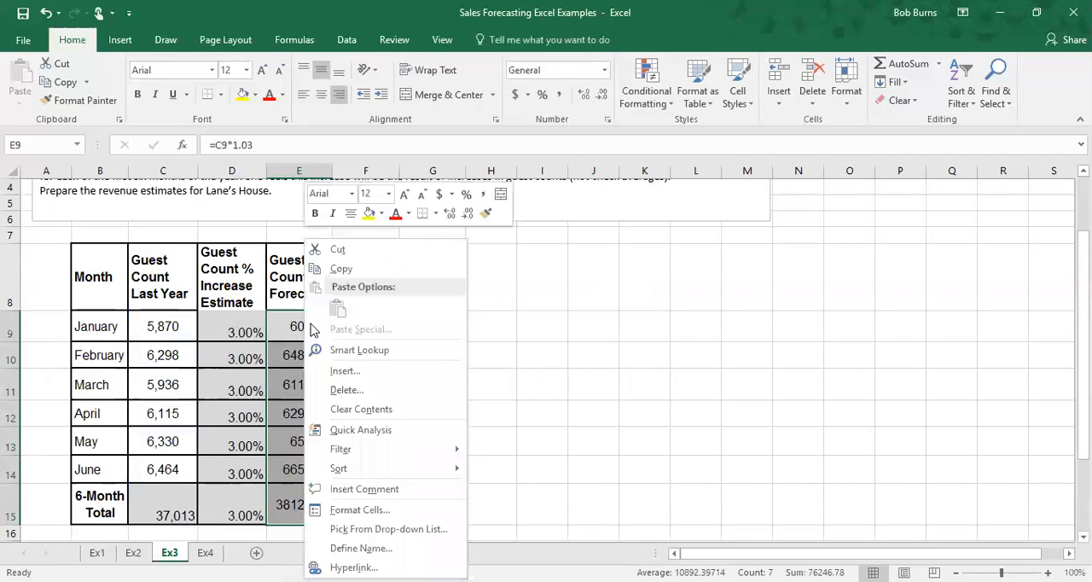
{"action": "left_click", "coordinate": [360, 510]}
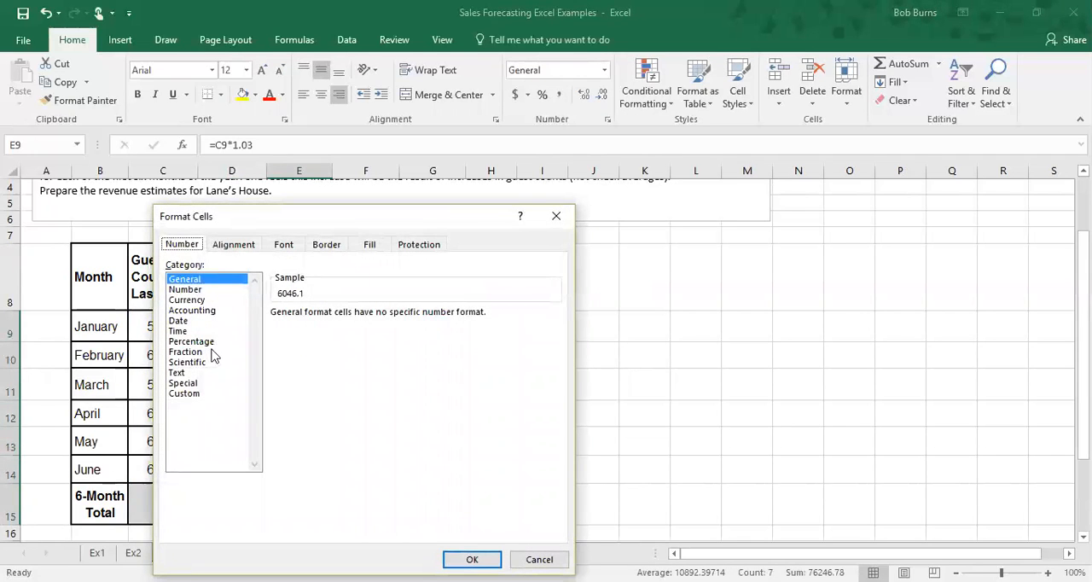
{"action": "left_click", "coordinate": [238, 293]}
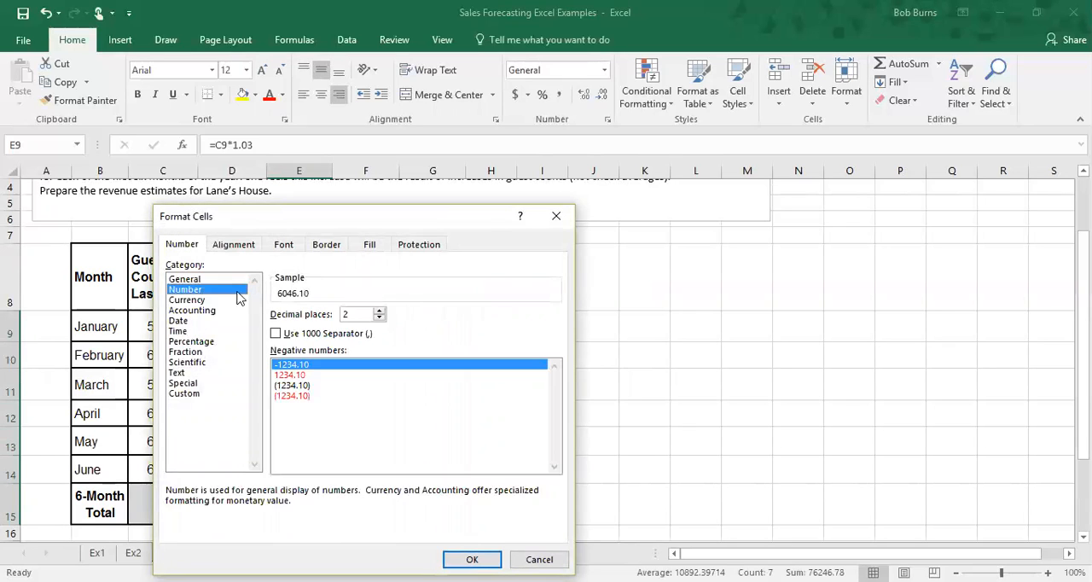
{"action": "left_click", "coordinate": [381, 318]}
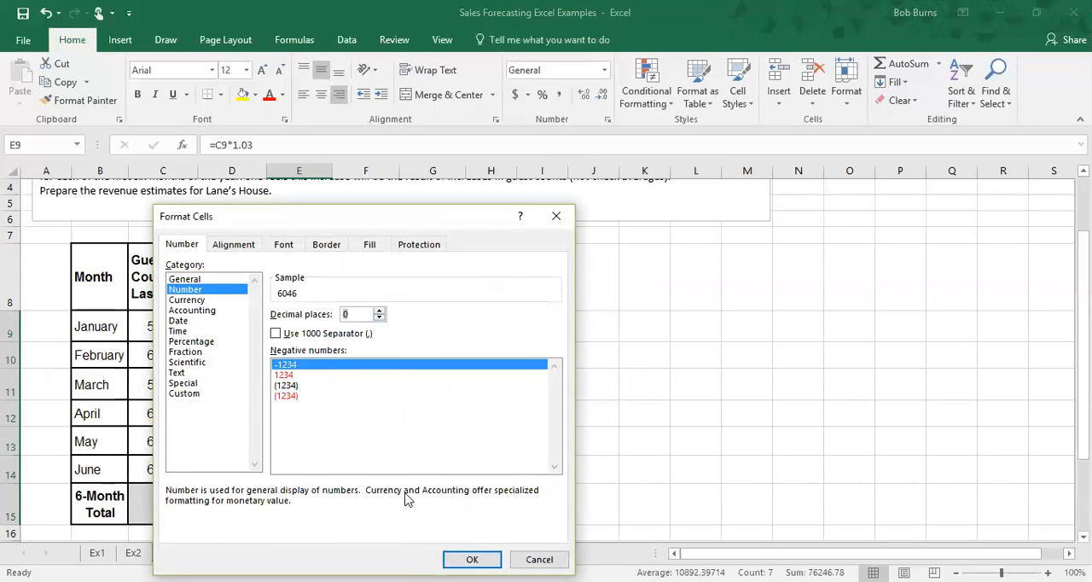
{"action": "left_click", "coordinate": [276, 333]}
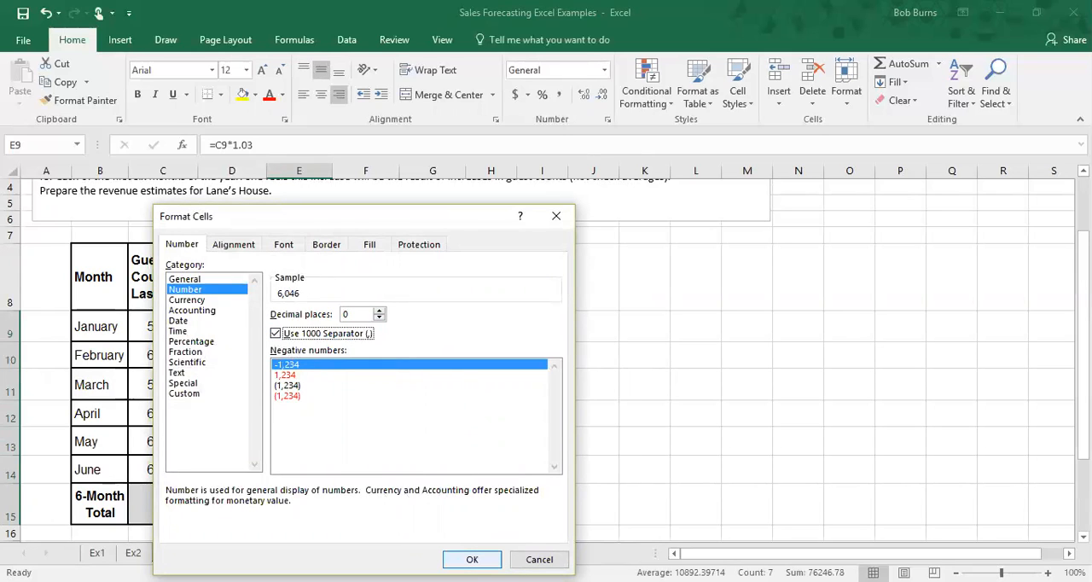
{"action": "left_click", "coordinate": [472, 559]}
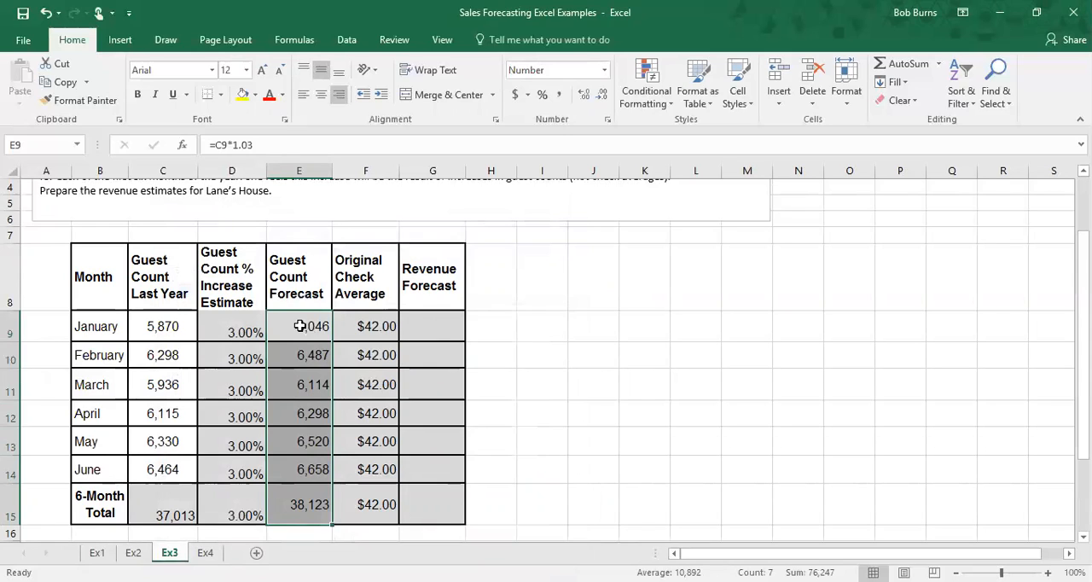
Step: Enter =E9*F9 as January's revenue forecast
{"action": "left_click", "coordinate": [300, 326]}
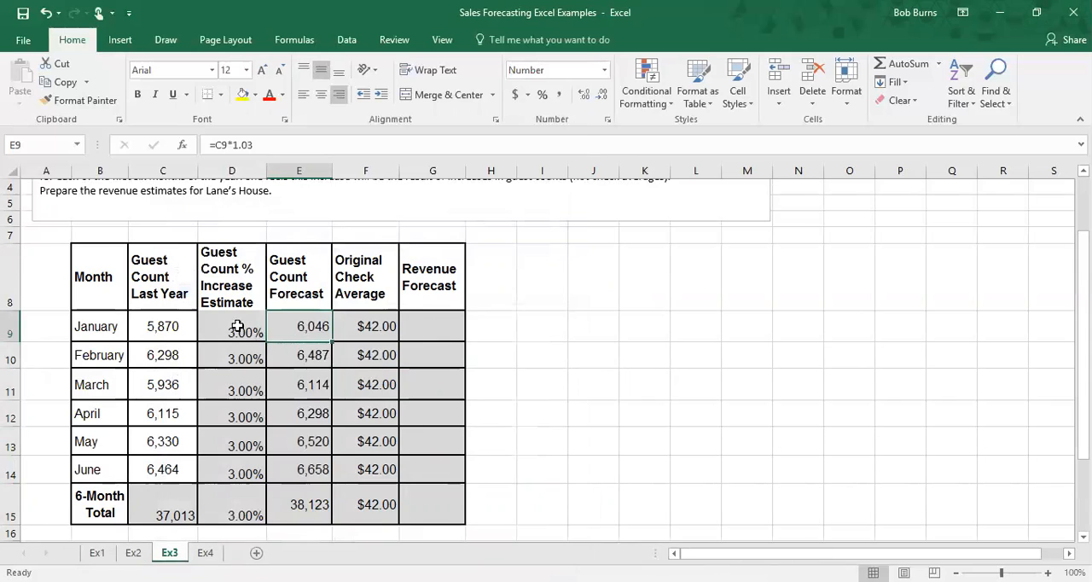
{"action": "left_click", "coordinate": [294, 355]}
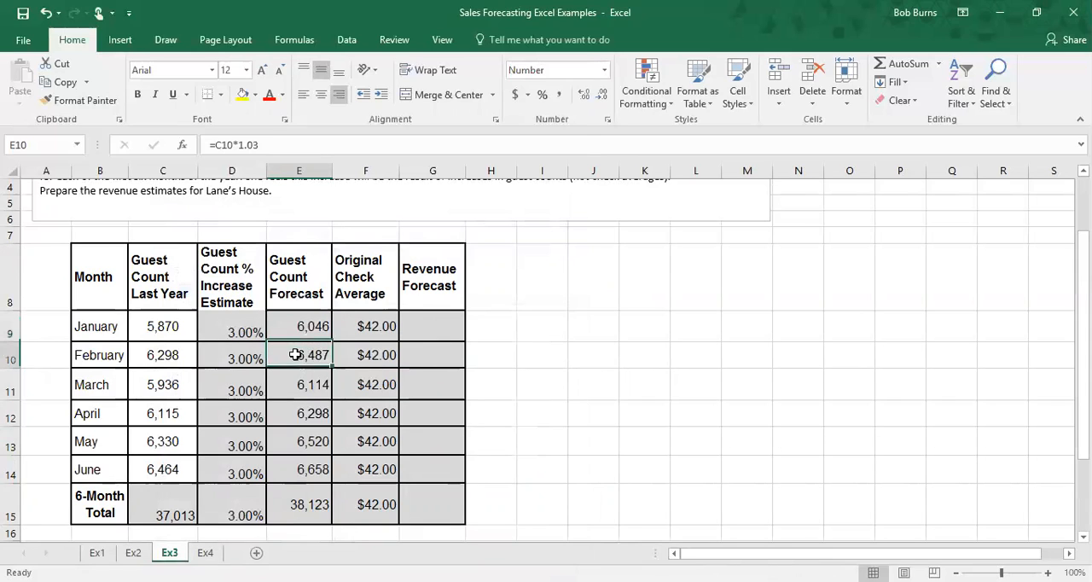
{"action": "left_click", "coordinate": [298, 386]}
{"action": "left_click", "coordinate": [302, 412]}
{"action": "left_click", "coordinate": [295, 385]}
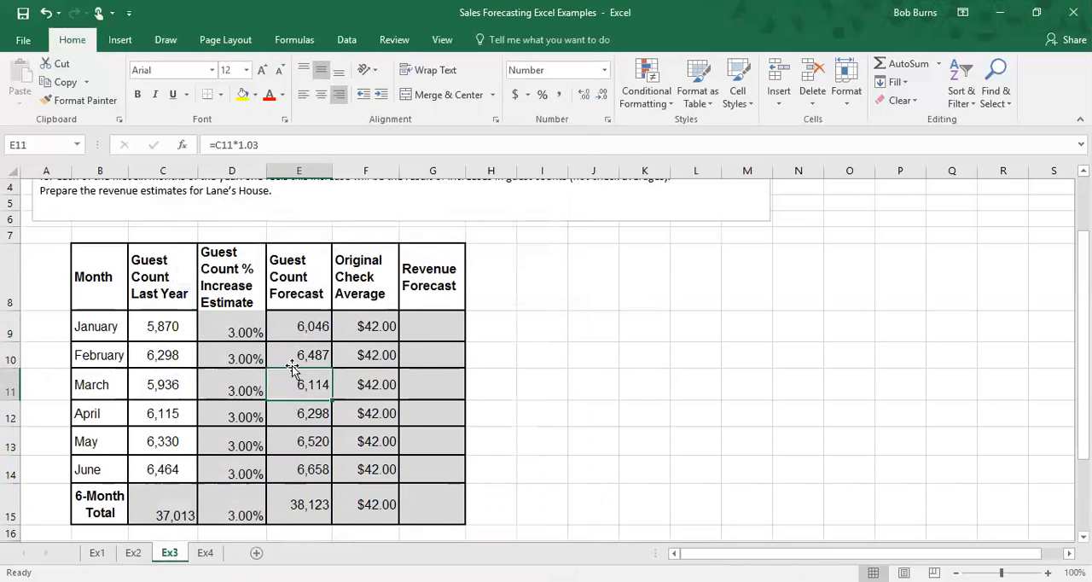
{"action": "left_click", "coordinate": [296, 327]}
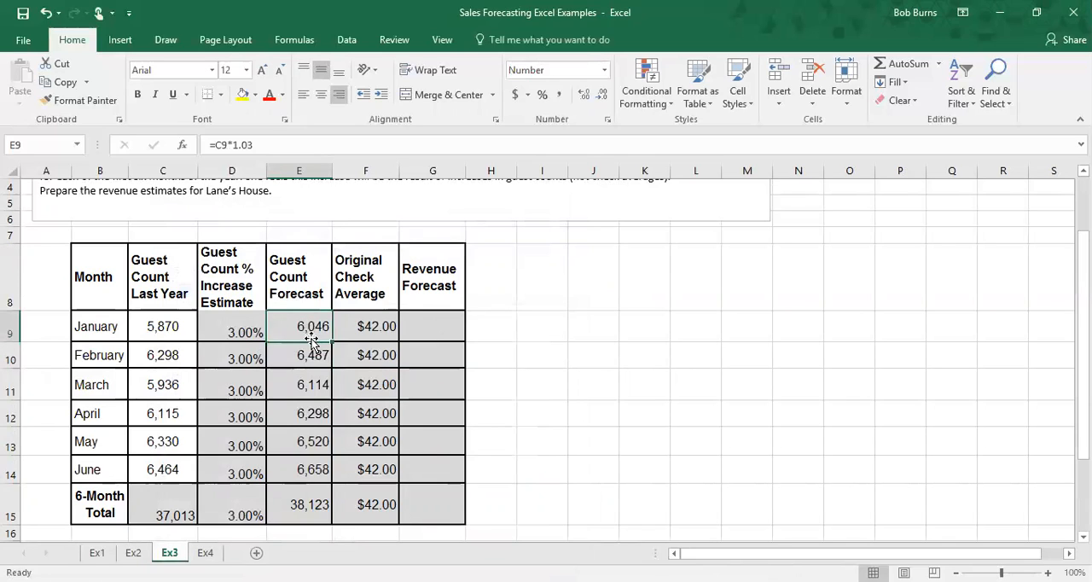
{"action": "left_click", "coordinate": [431, 326]}
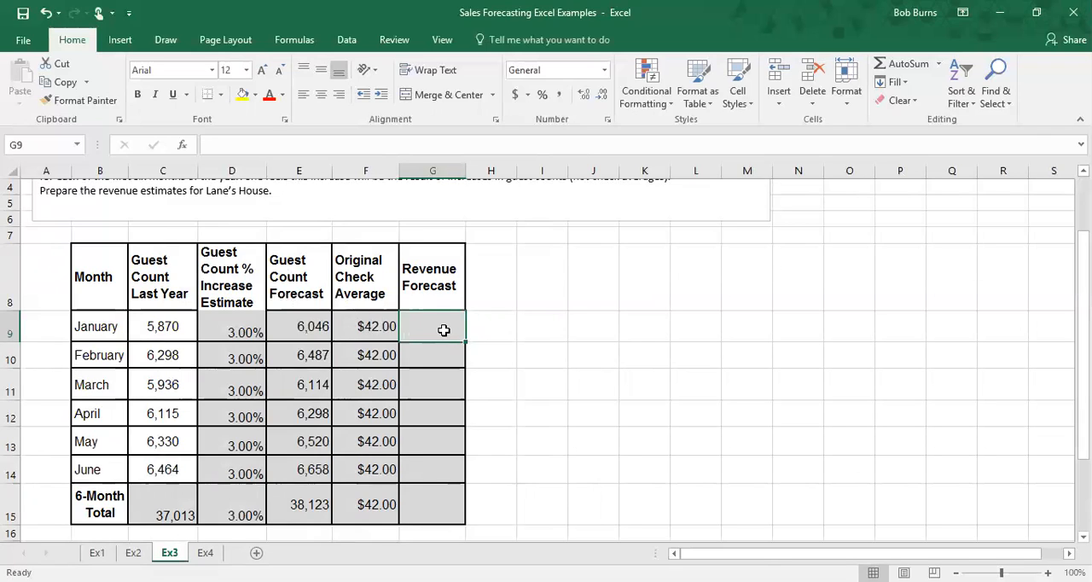
{"action": "type", "text": "="}
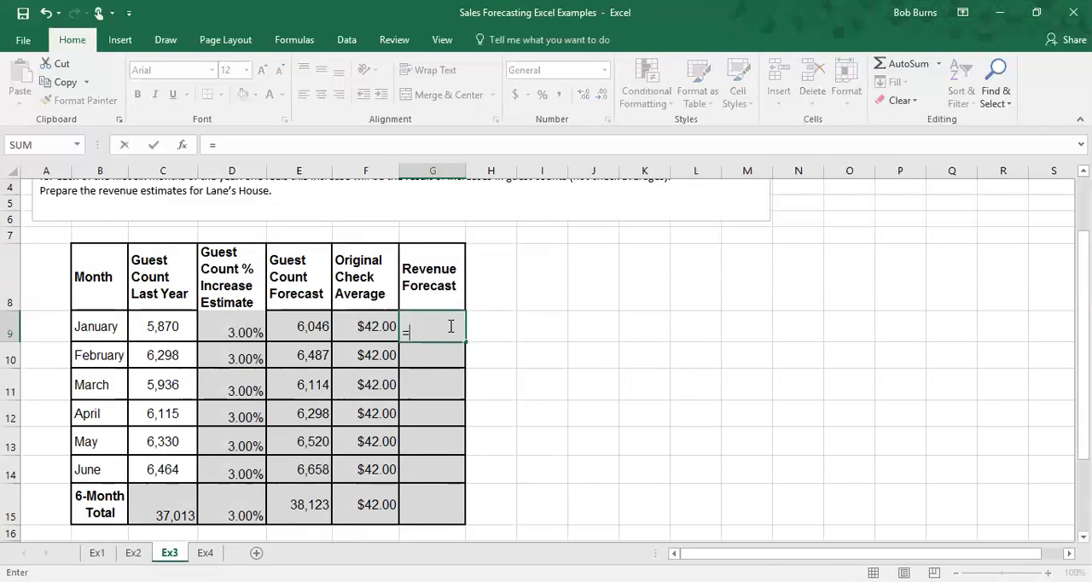
{"action": "left_click", "coordinate": [316, 329]}
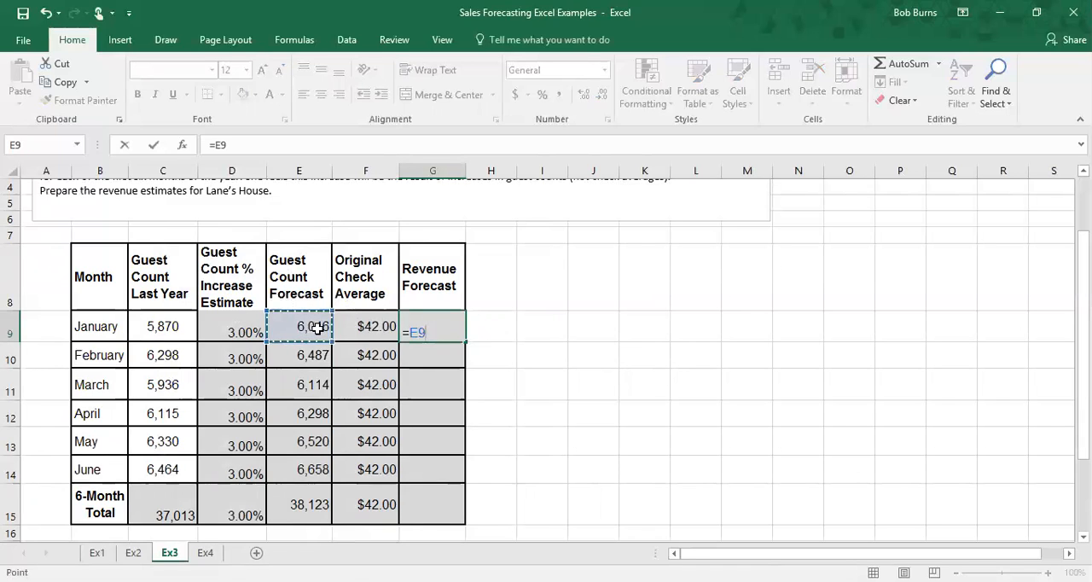
{"action": "type", "text": "*"}
{"action": "left_click", "coordinate": [368, 327]}
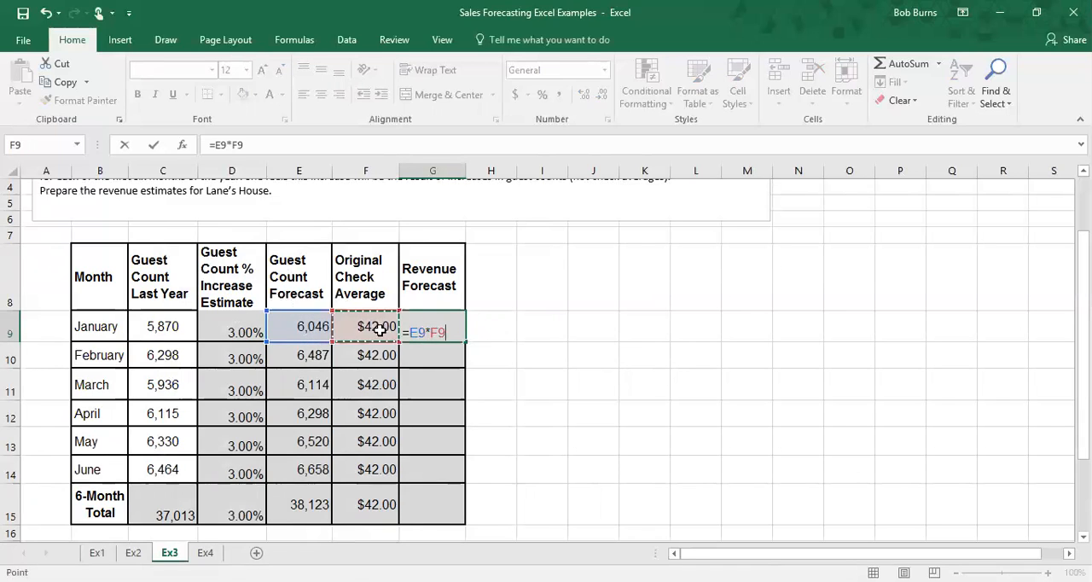
{"action": "key", "text": "Return"}
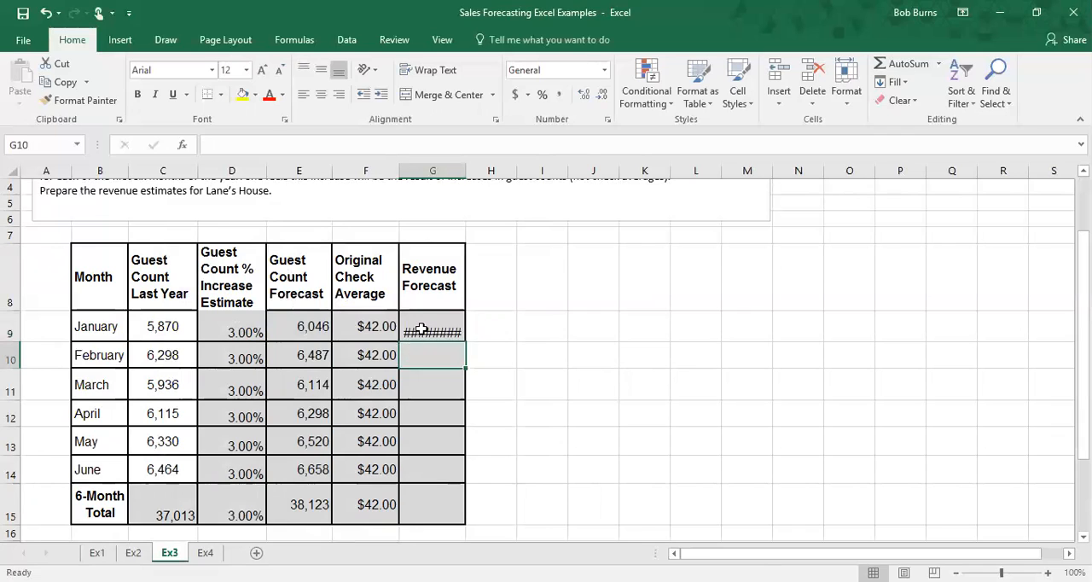
Step: Widen the Revenue Forecast column and fill January's formula down through the 6-Month Total row
{"action": "left_click", "coordinate": [418, 332]}
{"action": "left_click_drag", "start_coordinate": [468, 170], "coordinate": [510, 173]}
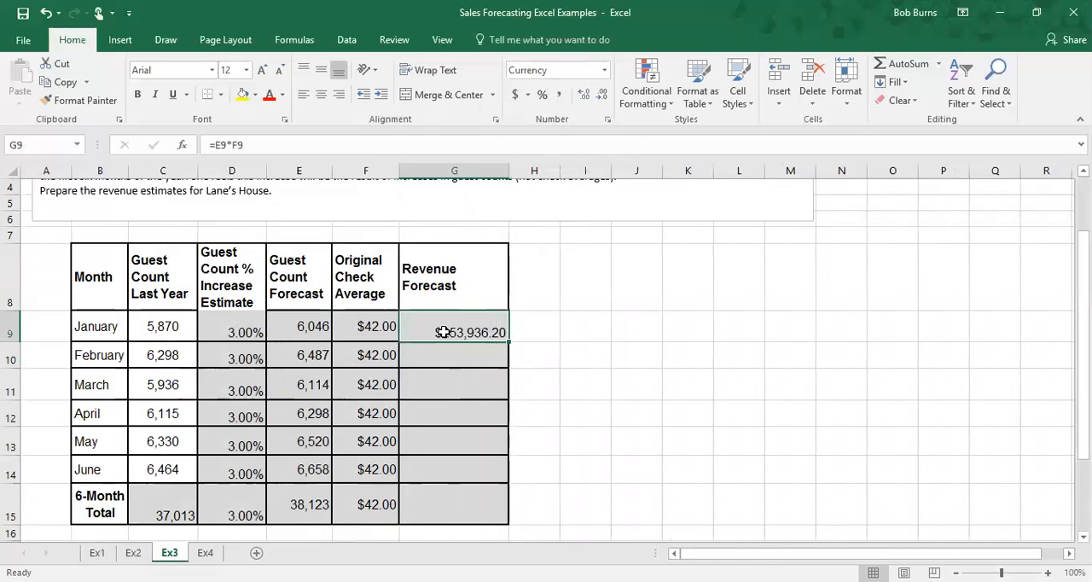
{"action": "left_click_drag", "start_coordinate": [509, 340], "coordinate": [510, 512]}
{"action": "left_click", "coordinate": [635, 385]}
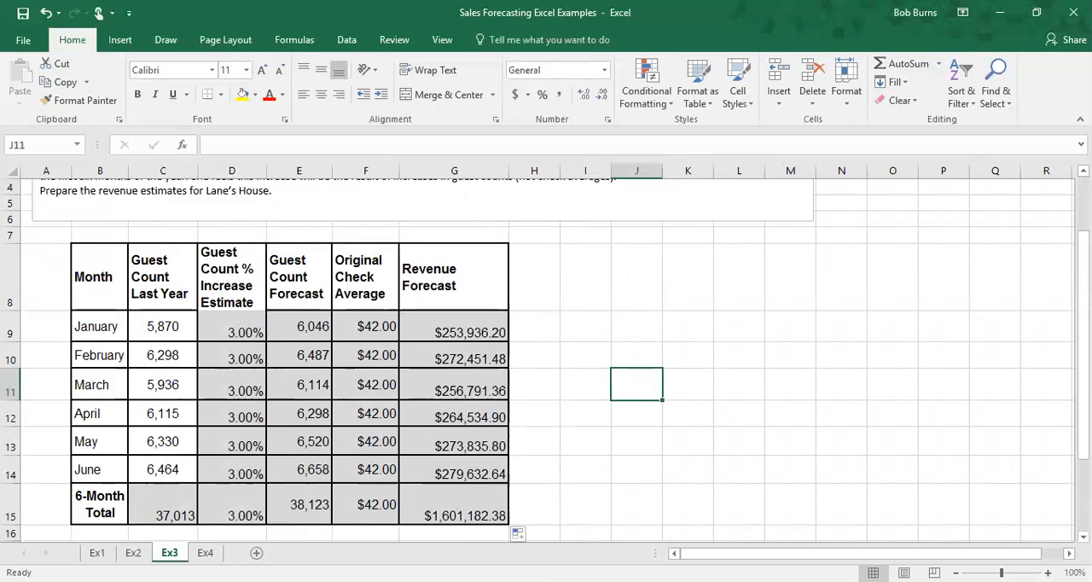
Step: Switch to the Ex4 sheet and review the Lopez Cantina problem text and data table
{"action": "left_click", "coordinate": [207, 552]}
{"action": "scroll", "coordinate": [350, 418], "scroll_direction": "up", "scroll_amount": 3}
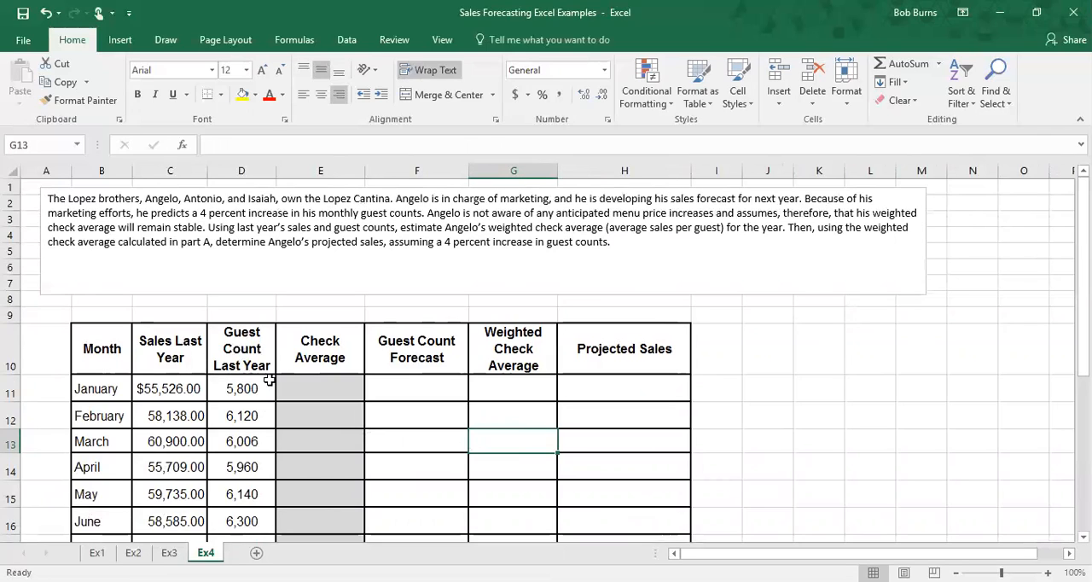
{"action": "left_click", "coordinate": [332, 391]}
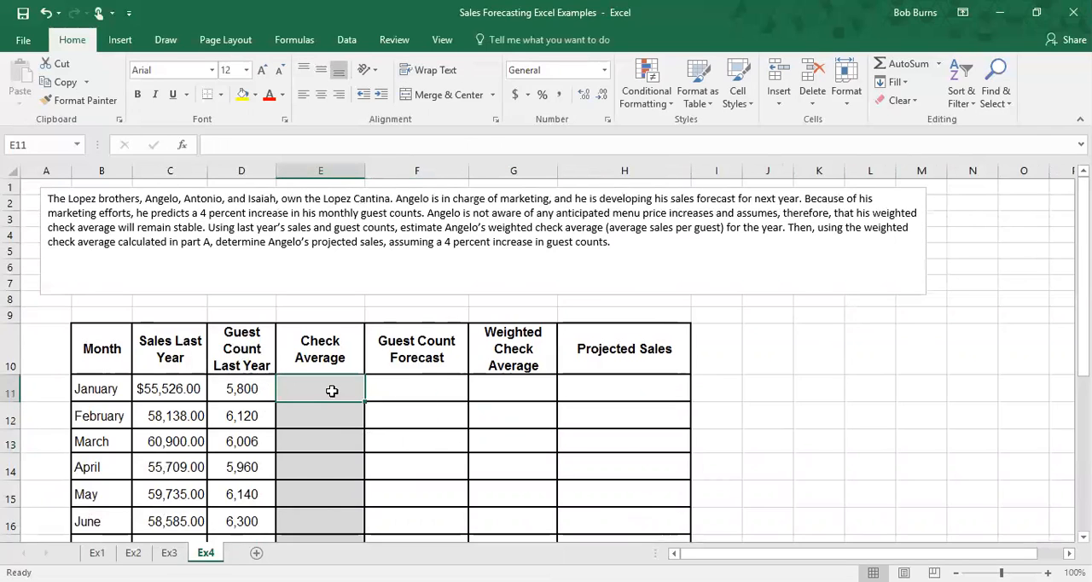
{"action": "scroll", "coordinate": [332, 390], "scroll_direction": "down", "scroll_amount": 5}
{"action": "left_click", "coordinate": [315, 389]}
{"action": "scroll", "coordinate": [329, 390], "scroll_direction": "up", "scroll_amount": 2}
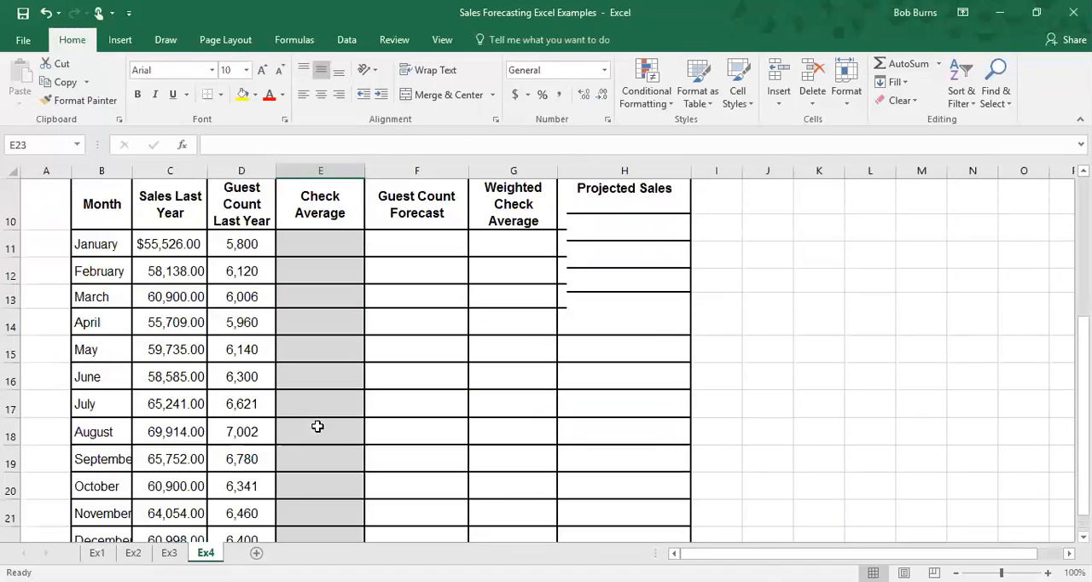
{"action": "scroll", "coordinate": [317, 426], "scroll_direction": "down", "scroll_amount": 1}
{"action": "scroll", "coordinate": [311, 460], "scroll_direction": "up", "scroll_amount": 4}
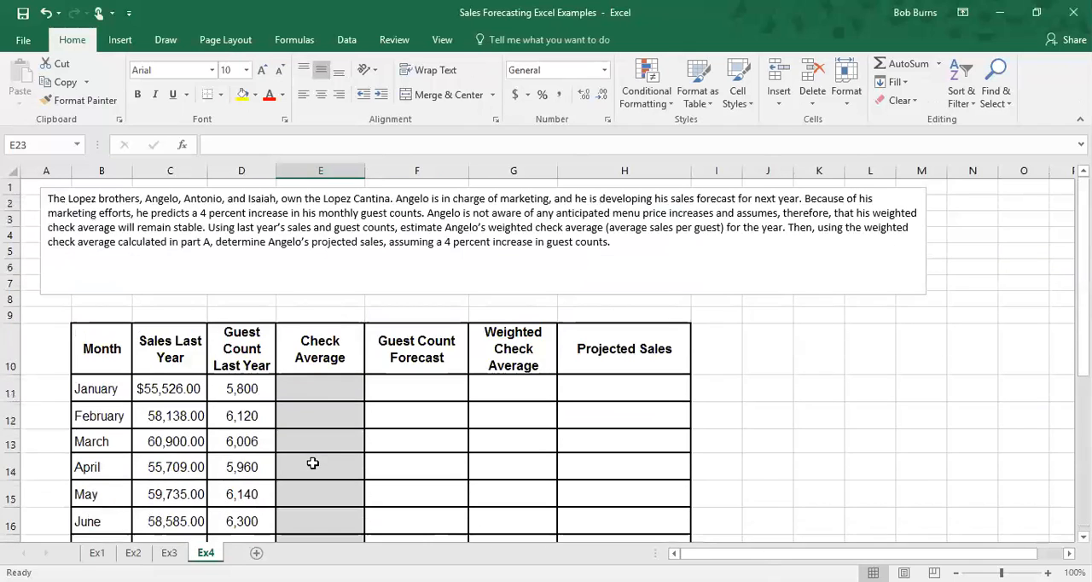
{"action": "scroll", "coordinate": [309, 361], "scroll_direction": "down", "scroll_amount": 5}
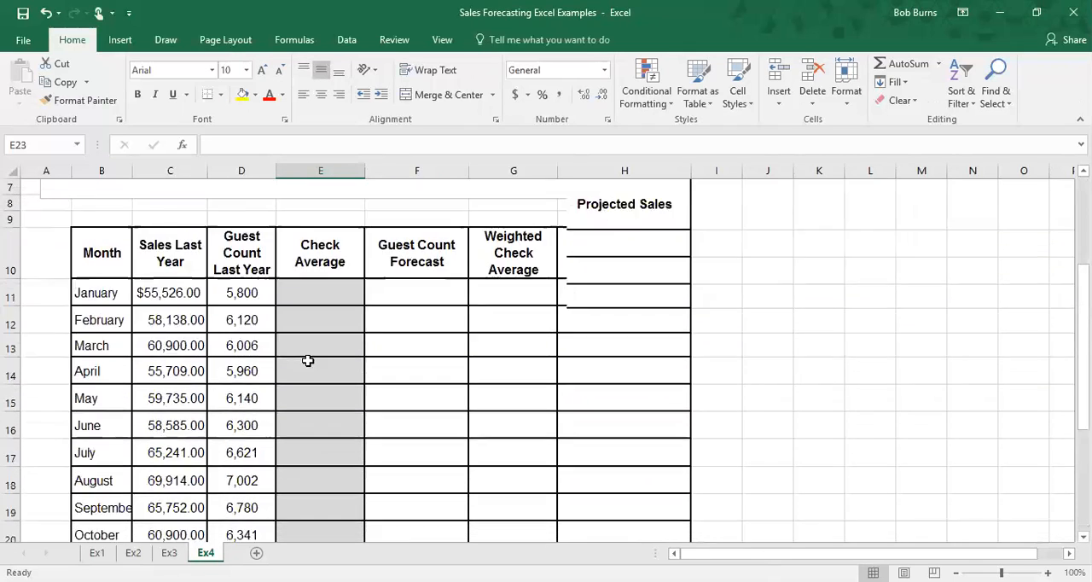
{"action": "scroll", "coordinate": [305, 390], "scroll_direction": "up", "scroll_amount": 3}
{"action": "scroll", "coordinate": [308, 392], "scroll_direction": "down", "scroll_amount": 2}
{"action": "scroll", "coordinate": [307, 392], "scroll_direction": "up", "scroll_amount": 2}
Step: Examine the table's column headers and the problem's stated 4 percent guest count increase
{"action": "left_click", "coordinate": [431, 342]}
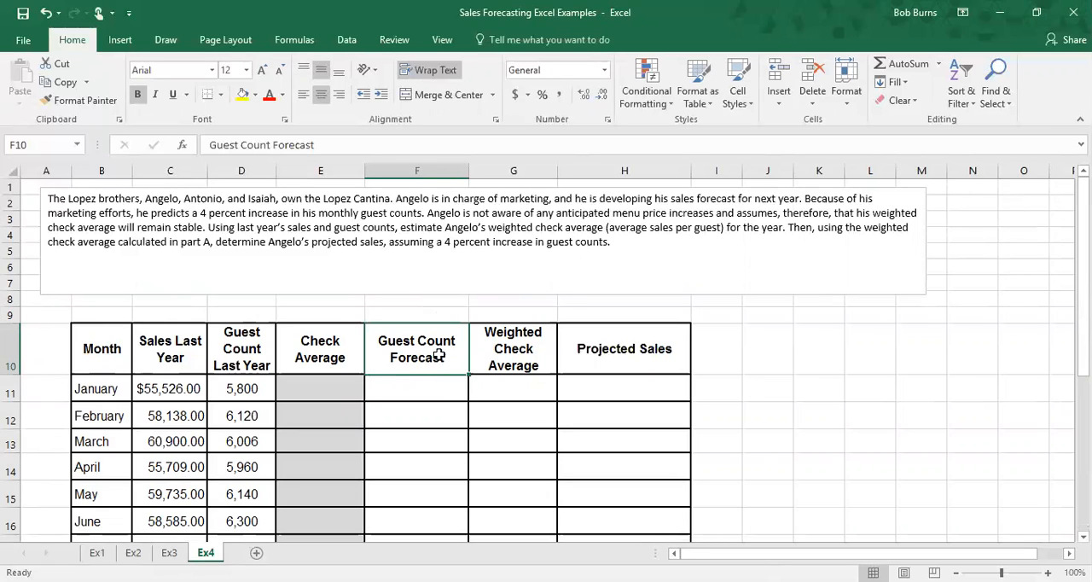
{"action": "left_click", "coordinate": [231, 348]}
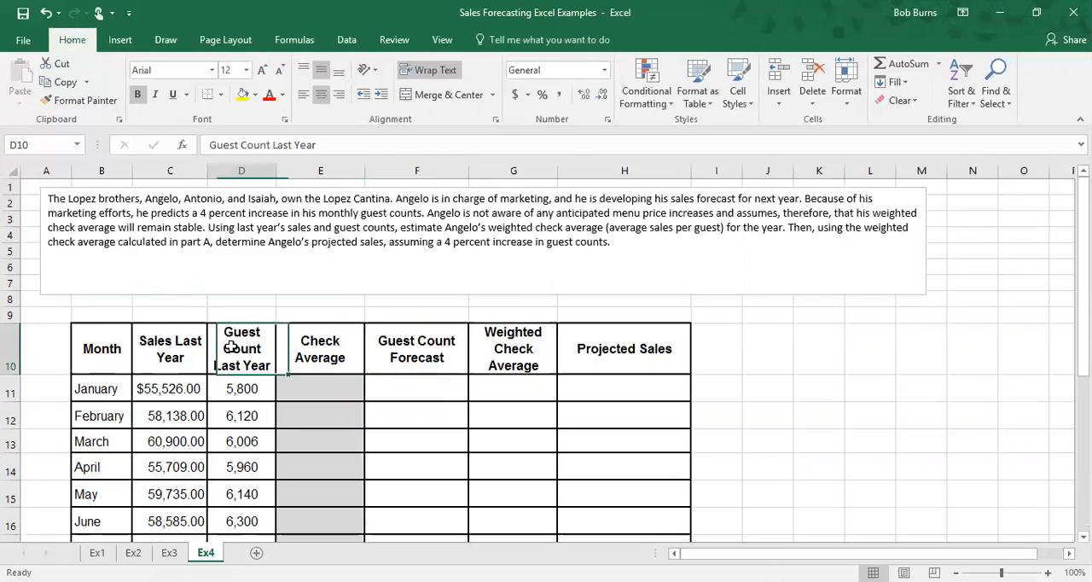
{"action": "left_click", "coordinate": [428, 350]}
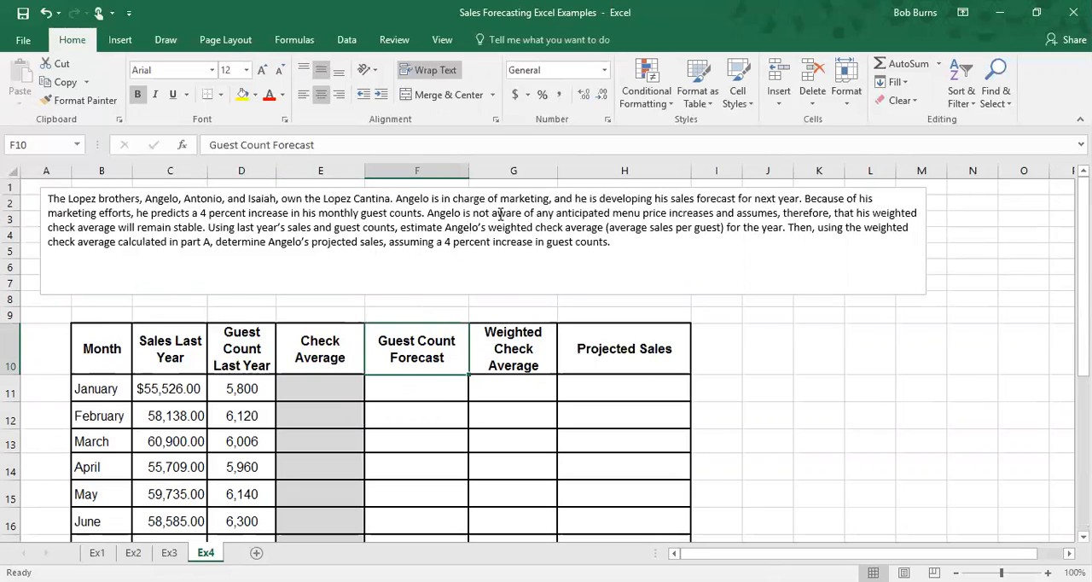
{"action": "left_click_drag", "start_coordinate": [445, 245], "coordinate": [547, 243]}
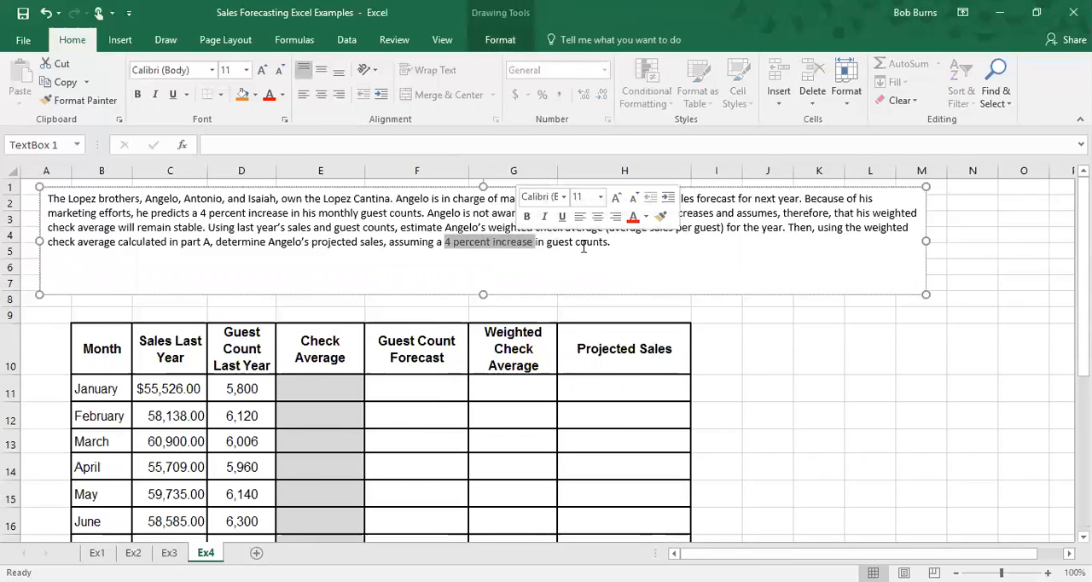
{"action": "left_click", "coordinate": [402, 387]}
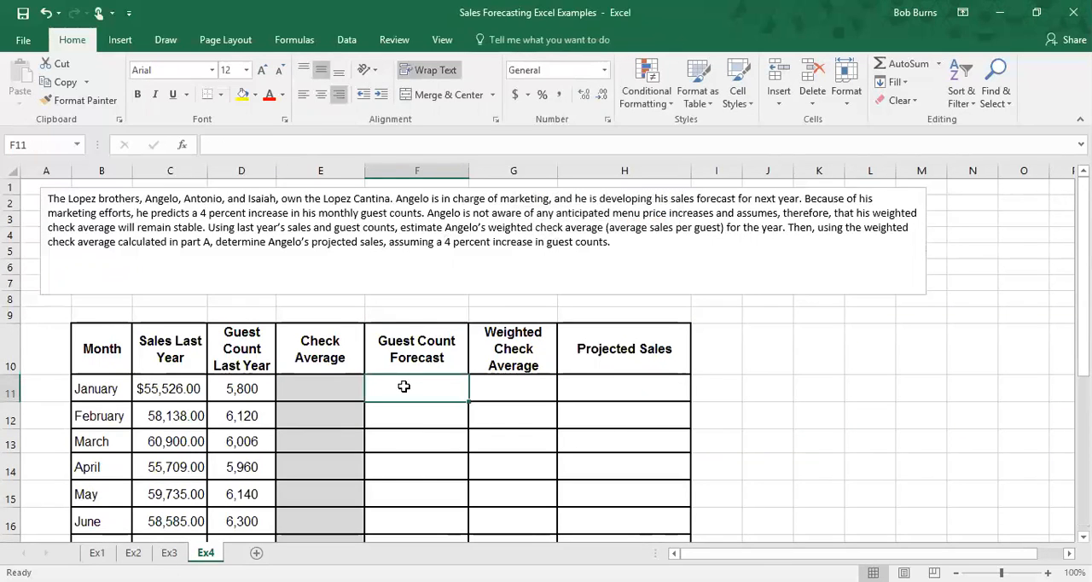
{"action": "left_click", "coordinate": [513, 392]}
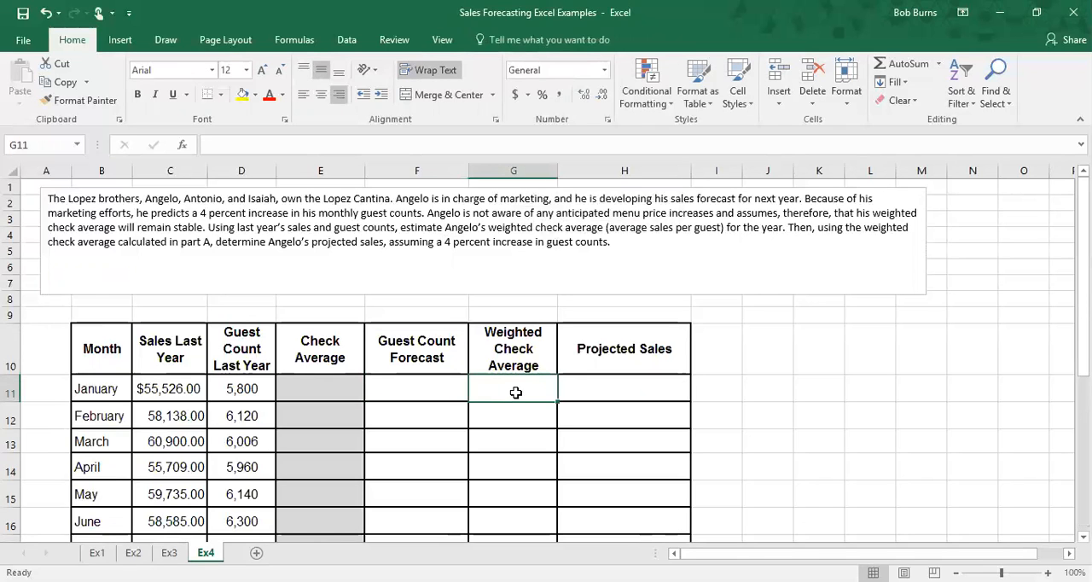
{"action": "scroll", "coordinate": [522, 348], "scroll_direction": "down", "scroll_amount": 1}
{"action": "scroll", "coordinate": [326, 478], "scroll_direction": "down", "scroll_amount": 4}
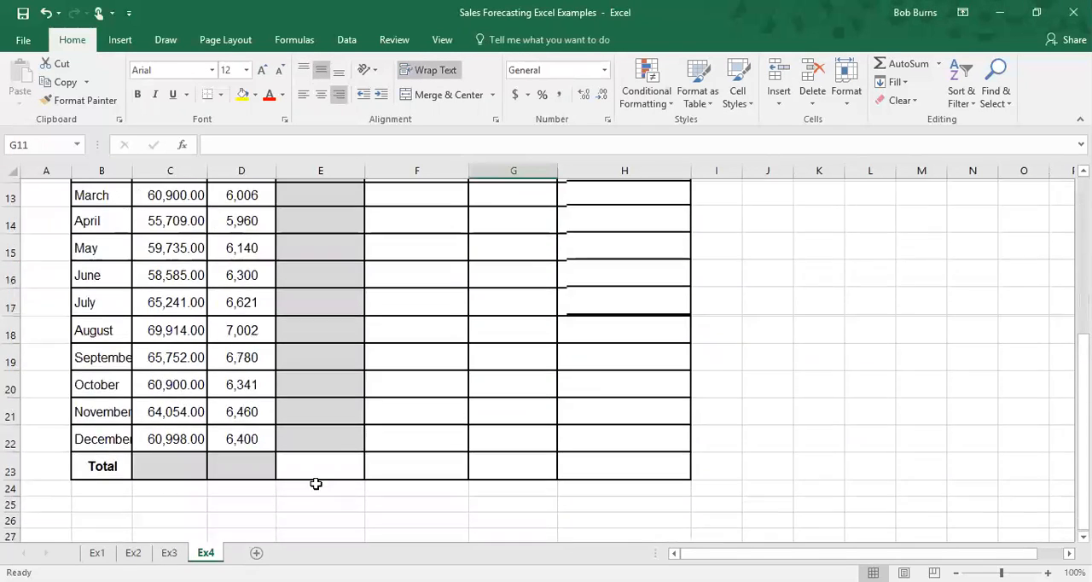
{"action": "left_click", "coordinate": [310, 384]}
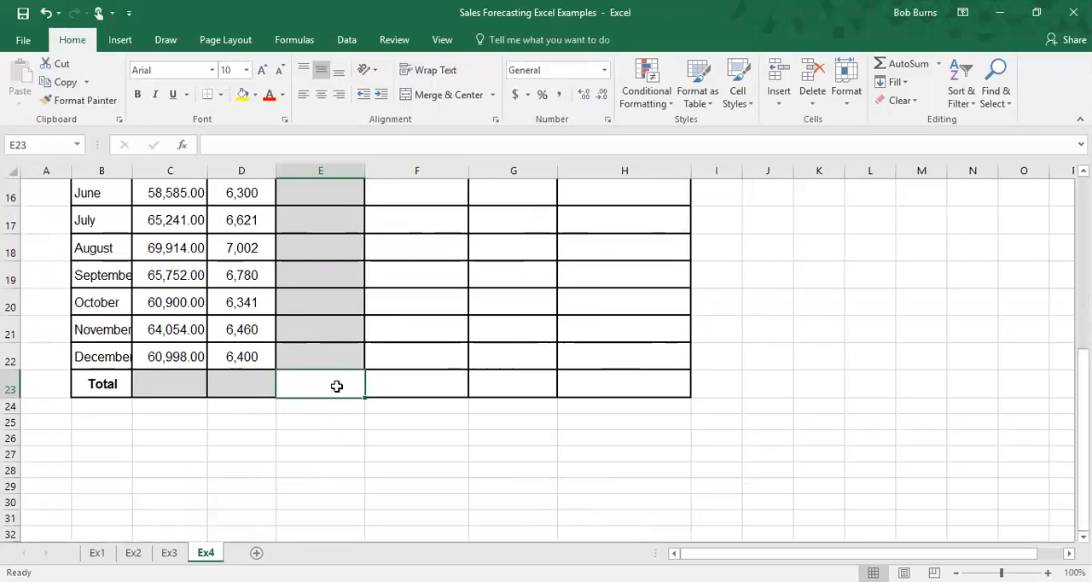
{"action": "scroll", "coordinate": [312, 387], "scroll_direction": "up", "scroll_amount": 4}
{"action": "scroll", "coordinate": [317, 395], "scroll_direction": "down", "scroll_amount": 3}
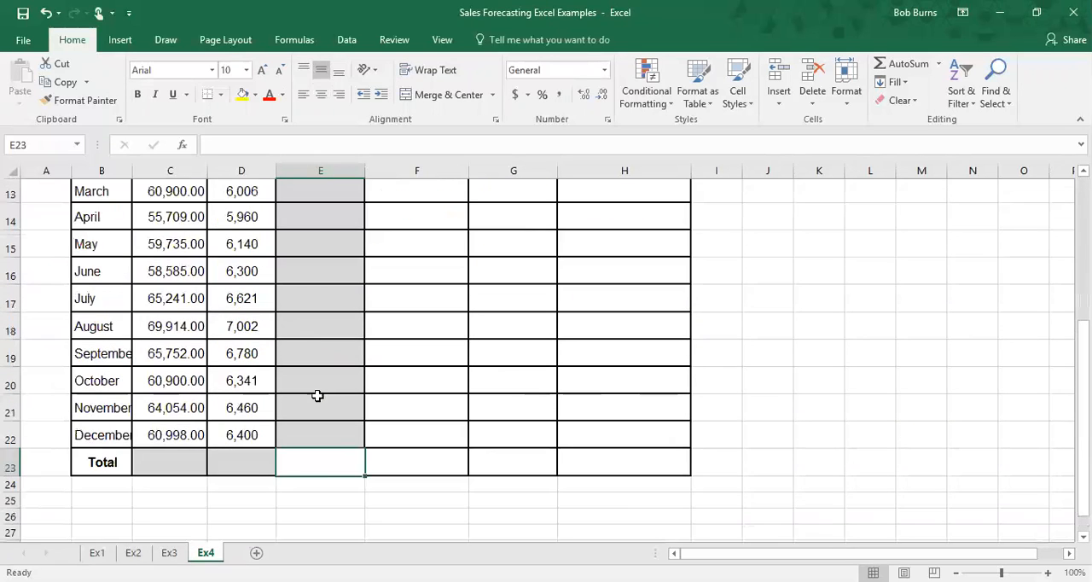
{"action": "scroll", "coordinate": [336, 393], "scroll_direction": "up", "scroll_amount": 2}
{"action": "left_click", "coordinate": [508, 291]}
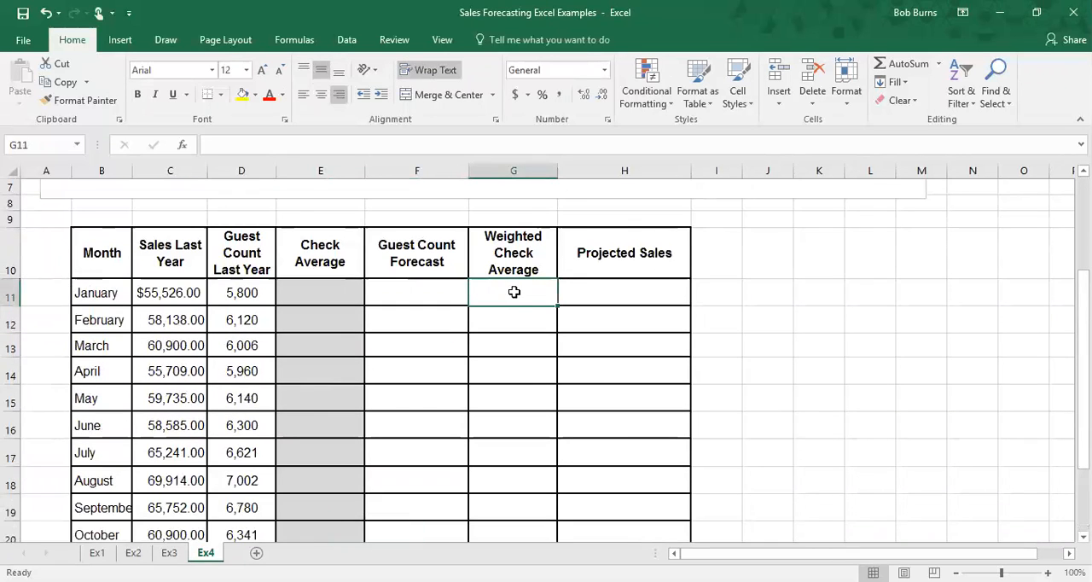
{"action": "scroll", "coordinate": [514, 307], "scroll_direction": "down", "scroll_amount": 4}
{"action": "scroll", "coordinate": [517, 332], "scroll_direction": "up", "scroll_amount": 4}
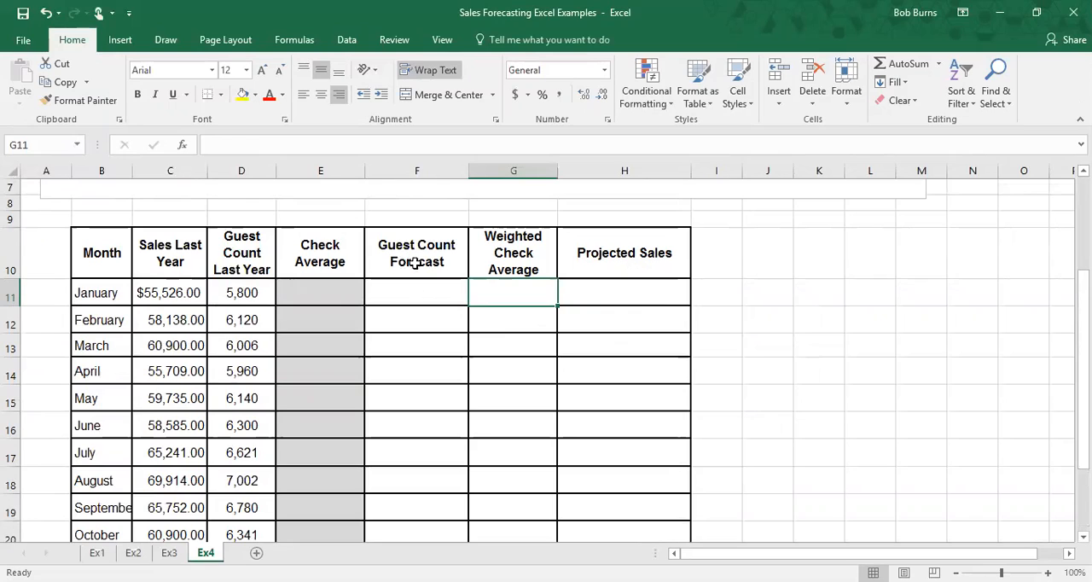
{"action": "left_click", "coordinate": [420, 293]}
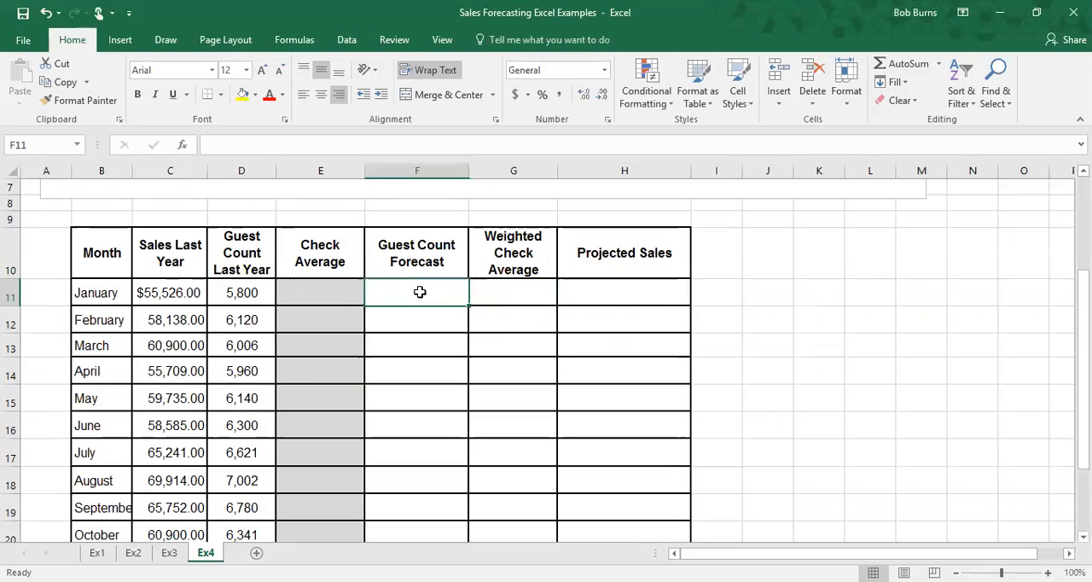
{"action": "left_click", "coordinate": [516, 294]}
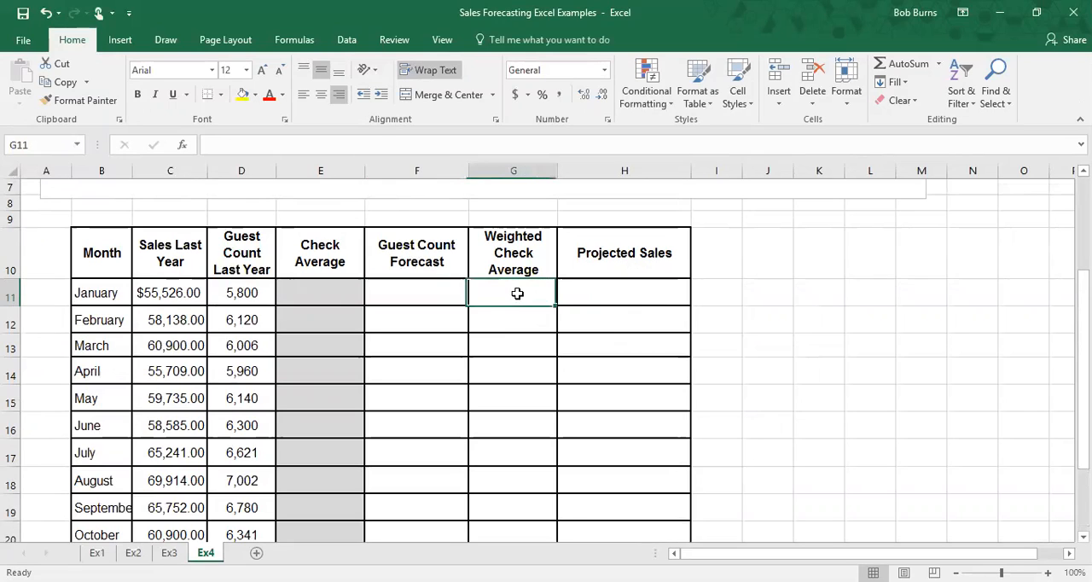
{"action": "left_click", "coordinate": [580, 293]}
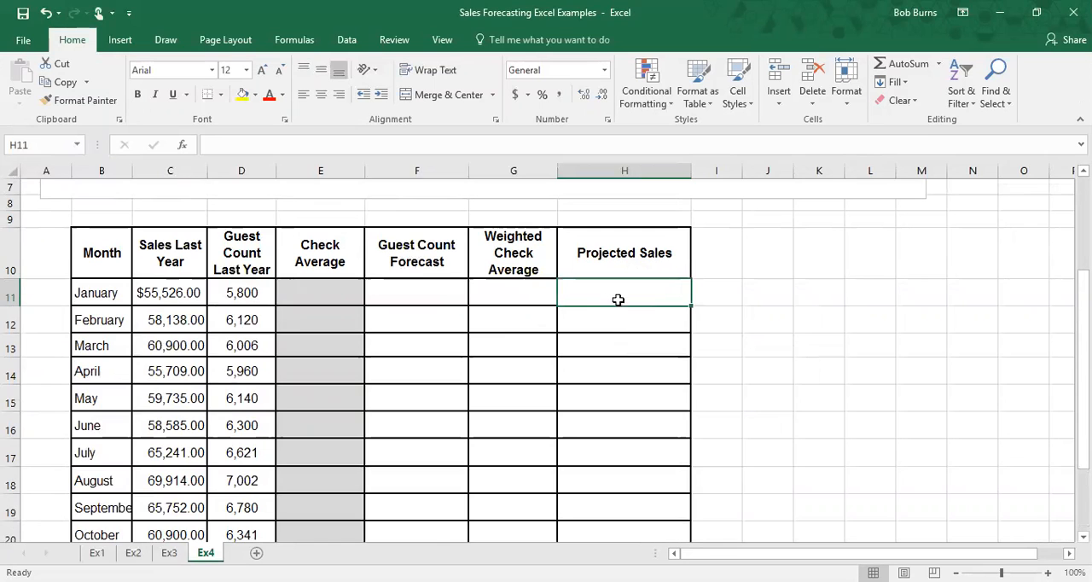
{"action": "scroll", "coordinate": [762, 294], "scroll_direction": "down", "scroll_amount": 3}
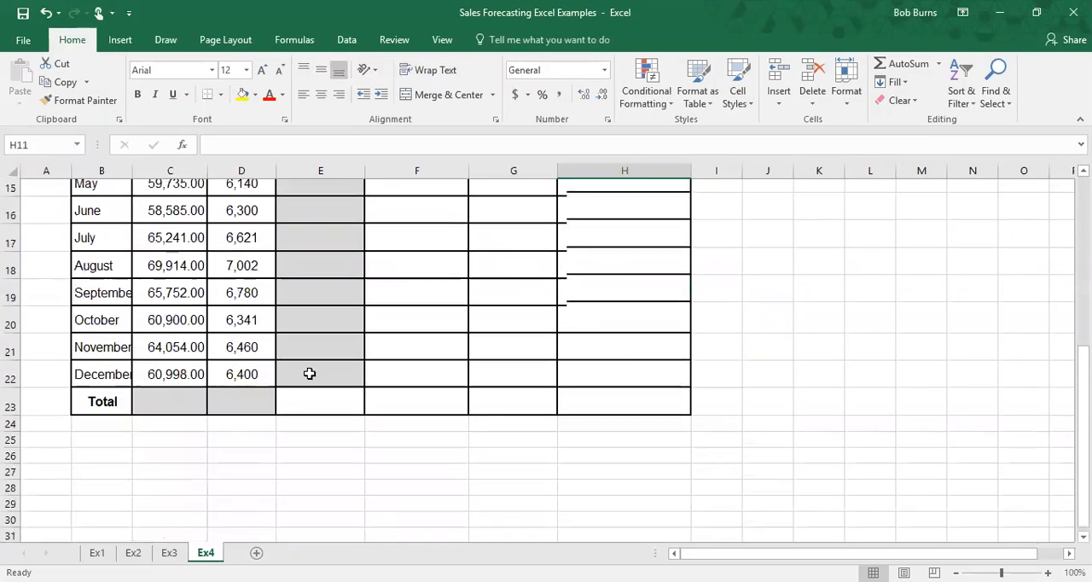
{"action": "scroll", "coordinate": [210, 391], "scroll_direction": "up", "scroll_amount": 2}
{"action": "scroll", "coordinate": [153, 256], "scroll_direction": "down", "scroll_amount": 2}
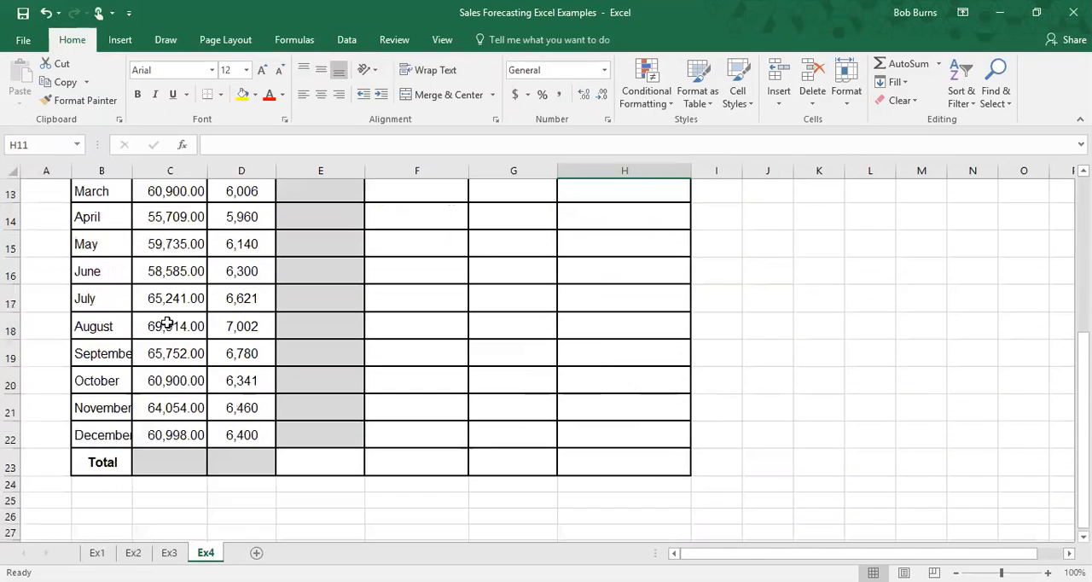
Step: Total last year's sales with =SUM(C11:C22) in the Total row and widen the Sales Last Year column
{"action": "left_click", "coordinate": [170, 472]}
{"action": "type", "text": "=sum"}
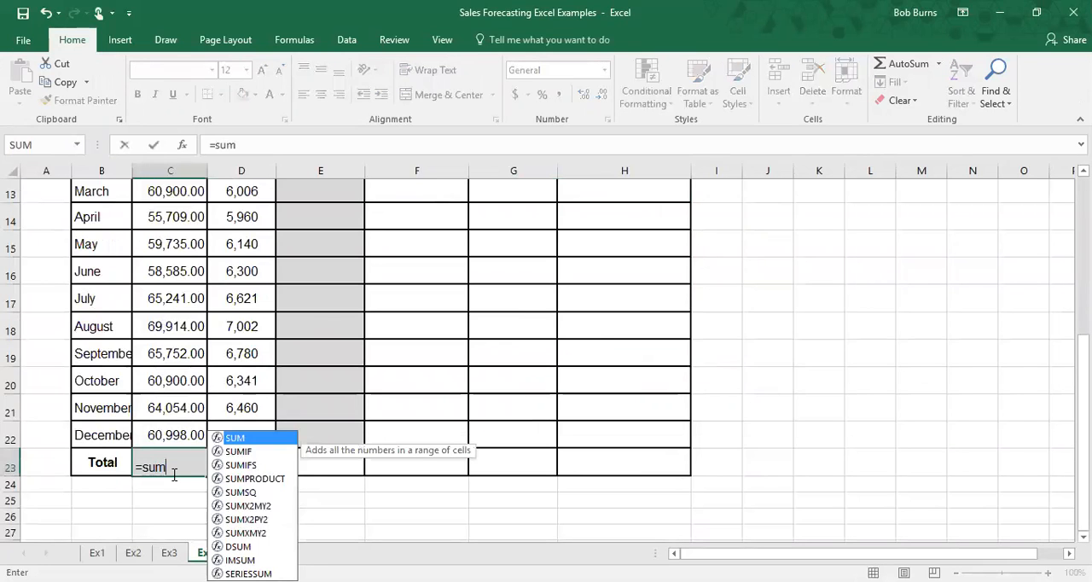
{"action": "double_click", "coordinate": [235, 439]}
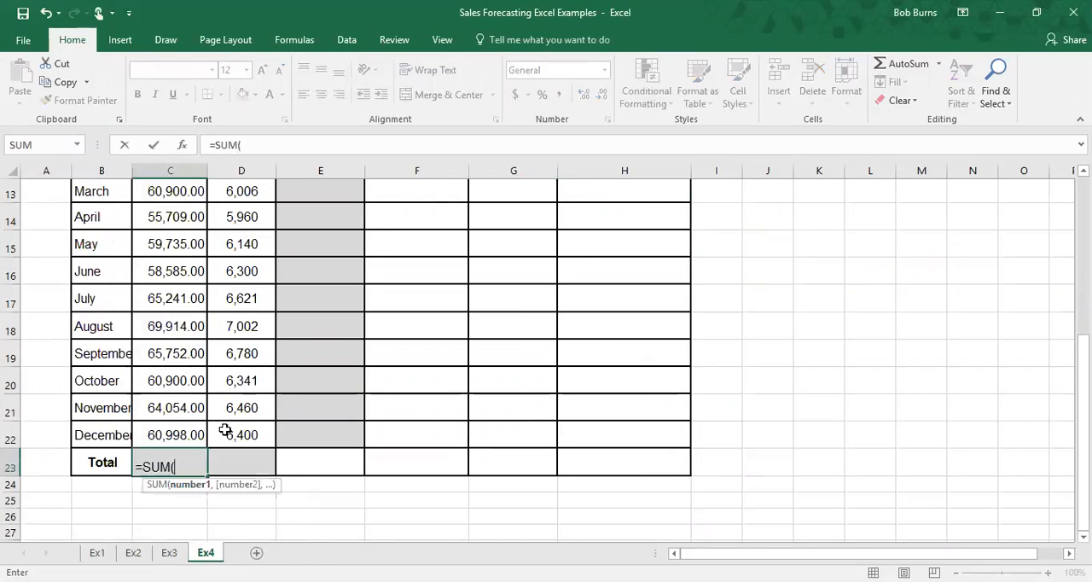
{"action": "scroll", "coordinate": [178, 312], "scroll_direction": "up", "scroll_amount": 2}
{"action": "left_click_drag", "start_coordinate": [176, 293], "coordinate": [177, 469]}
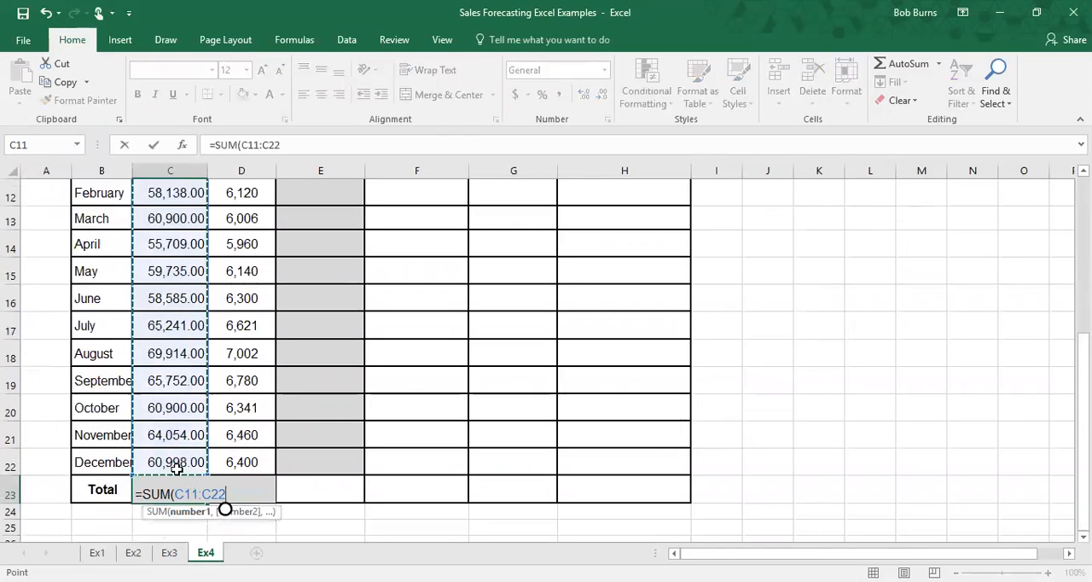
{"action": "key", "text": "Return"}
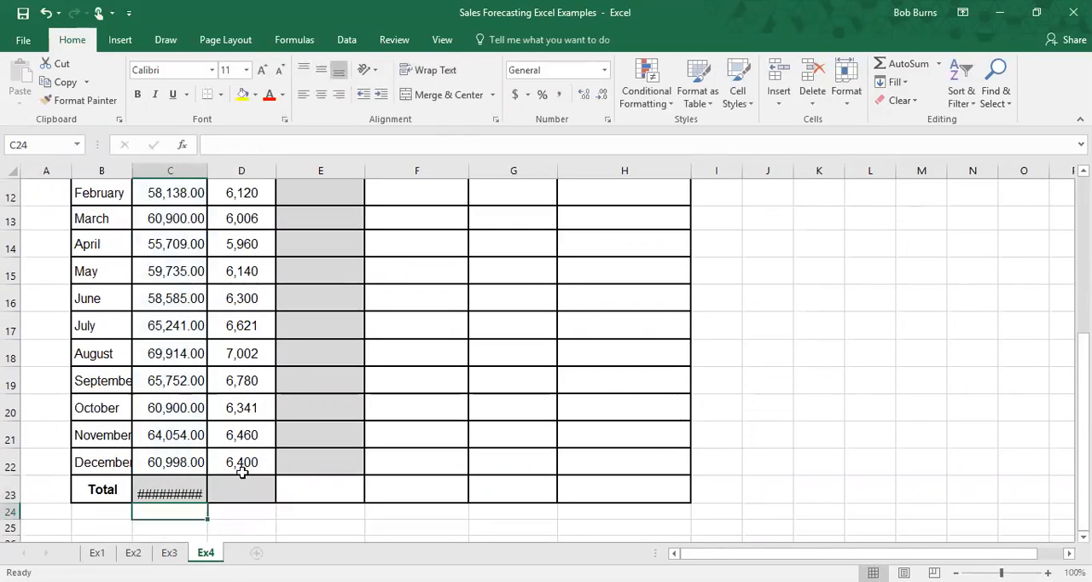
{"action": "left_click_drag", "start_coordinate": [208, 171], "coordinate": [246, 171]}
Step: Total last year's guest counts with =SUM(D11:D22) in the Total row
{"action": "left_click", "coordinate": [284, 482]}
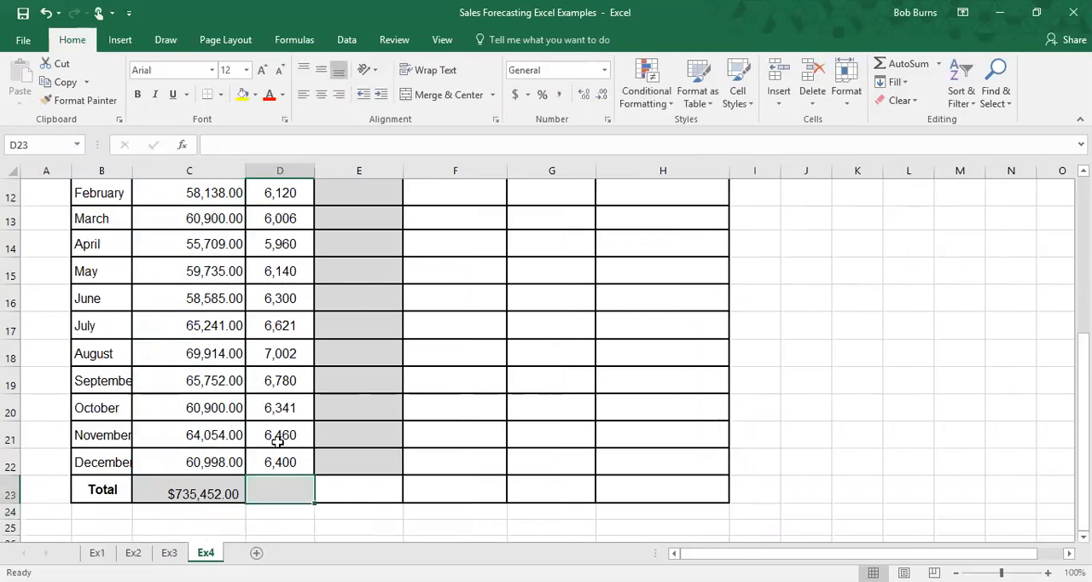
{"action": "type", "text": "=sum"}
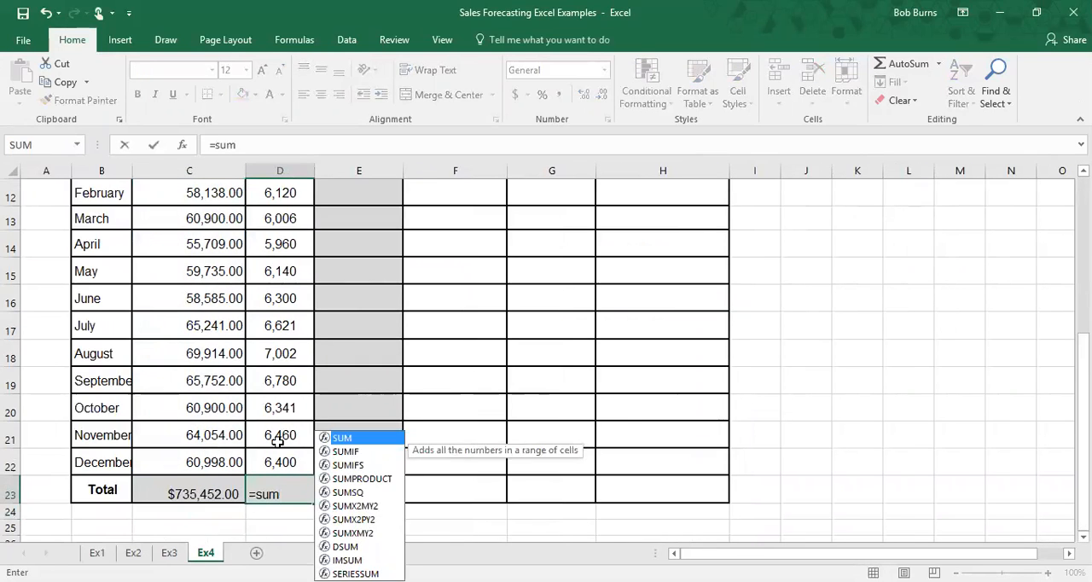
{"action": "double_click", "coordinate": [348, 440]}
{"action": "scroll", "coordinate": [284, 312], "scroll_direction": "up", "scroll_amount": 2}
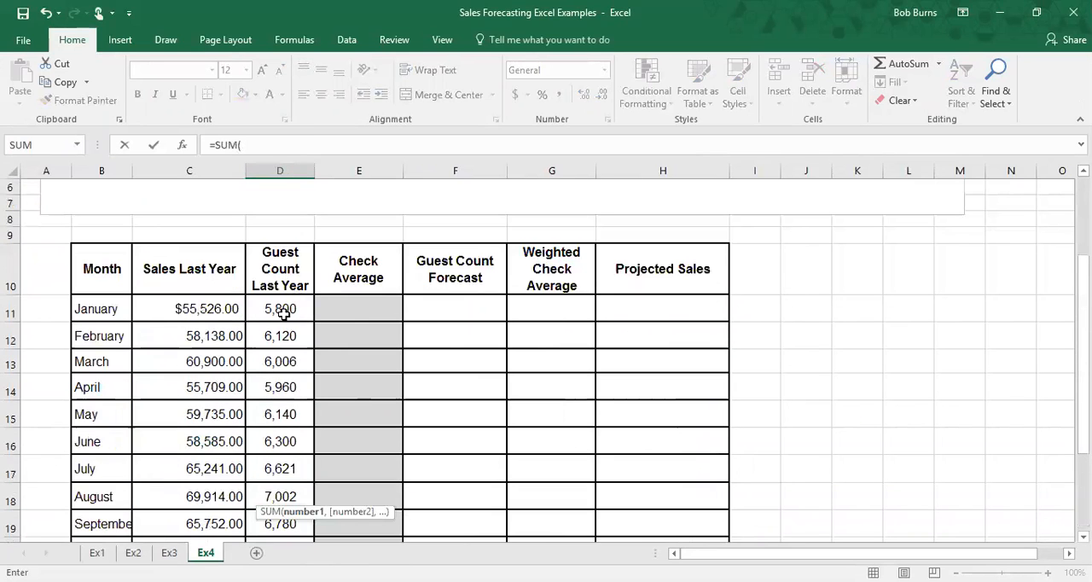
{"action": "left_click_drag", "start_coordinate": [284, 313], "coordinate": [287, 463]}
{"action": "key", "text": "Return"}
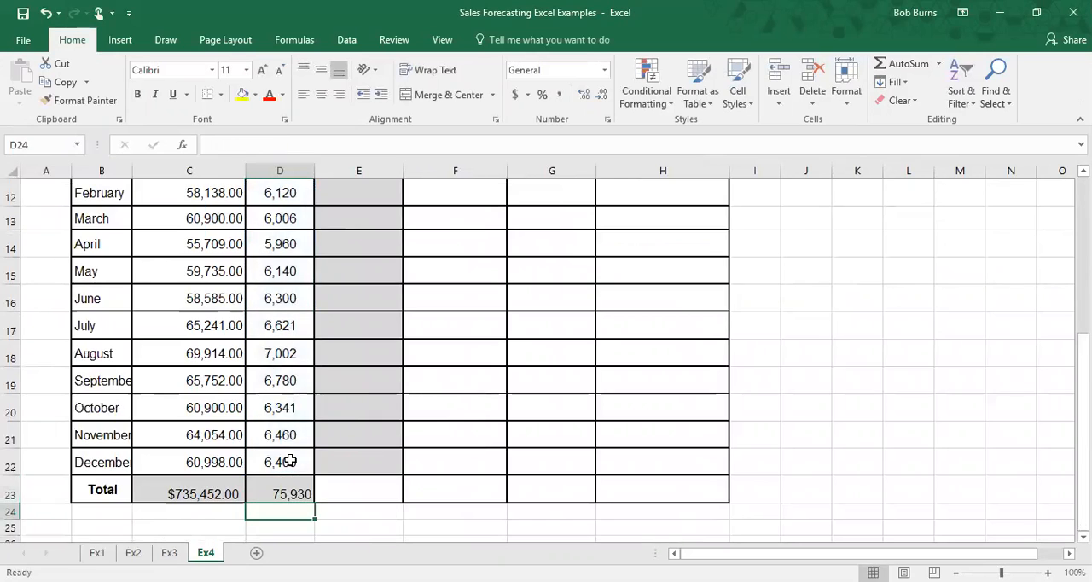
Step: Enter =C11/D11 as January's check average
{"action": "scroll", "coordinate": [290, 409], "scroll_direction": "up", "scroll_amount": 1}
{"action": "scroll", "coordinate": [290, 409], "scroll_direction": "up", "scroll_amount": 3}
{"action": "scroll", "coordinate": [316, 290], "scroll_direction": "down", "scroll_amount": 1}
{"action": "left_click", "coordinate": [337, 265]}
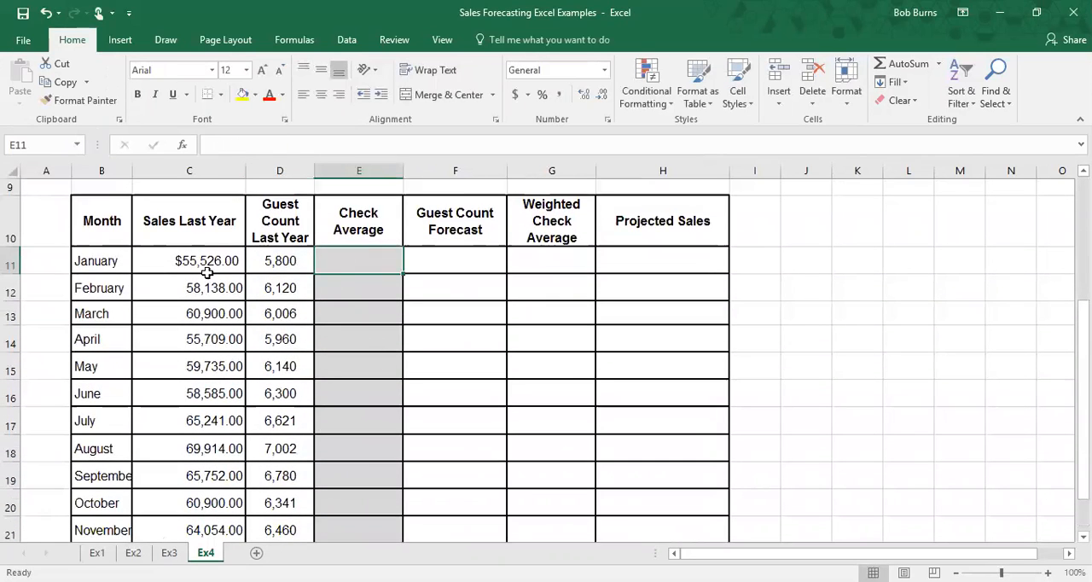
{"action": "type", "text": "="}
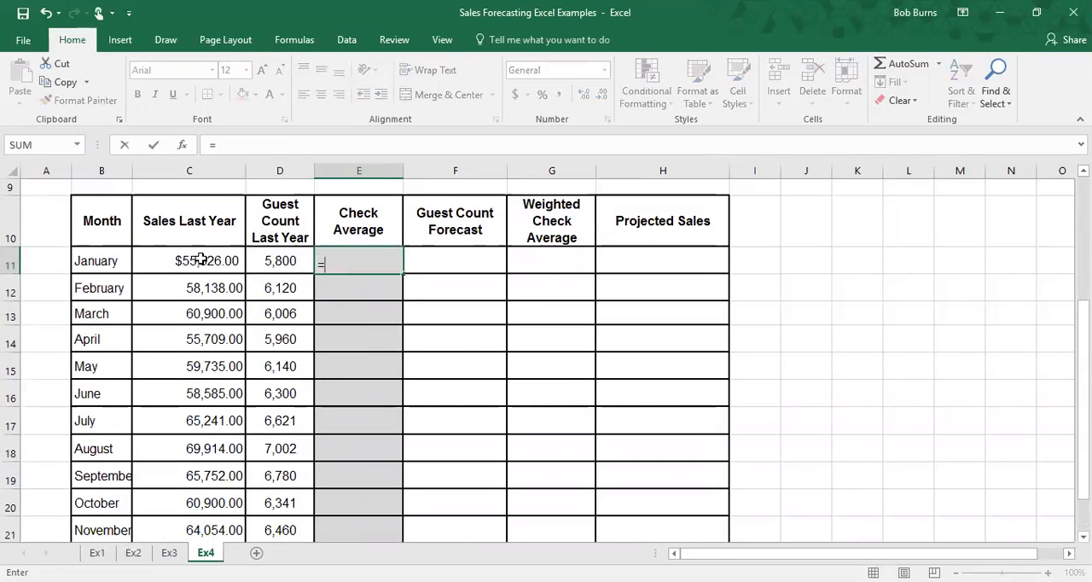
{"action": "left_click", "coordinate": [198, 263]}
{"action": "type", "text": "/"}
{"action": "left_click", "coordinate": [288, 264]}
{"action": "key", "text": "Return"}
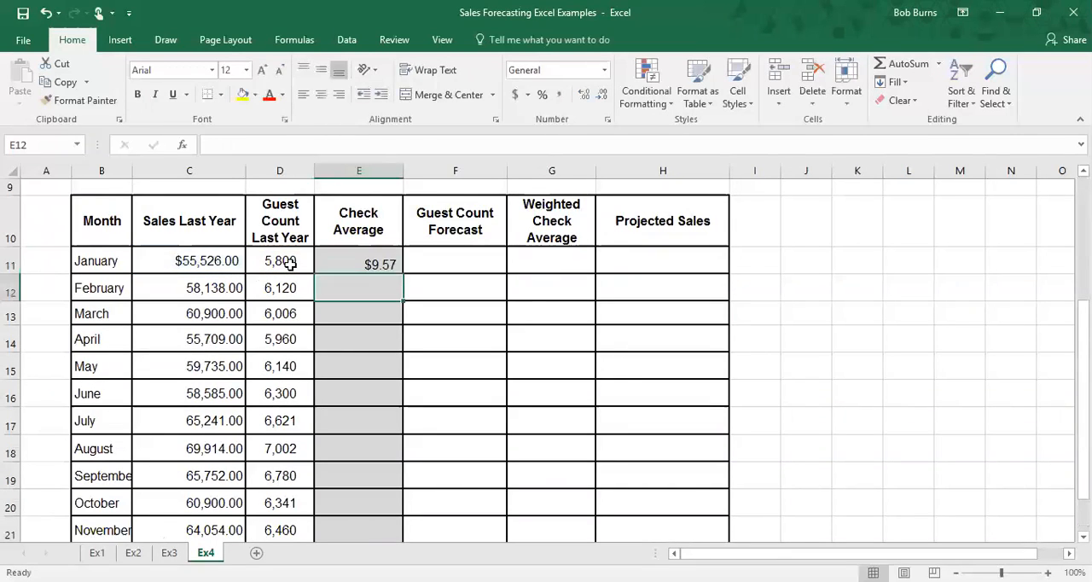
Step: Fill January's check average formula down through the Total row
{"action": "left_click", "coordinate": [397, 270]}
{"action": "left_click_drag", "start_coordinate": [399, 274], "coordinate": [370, 491]}
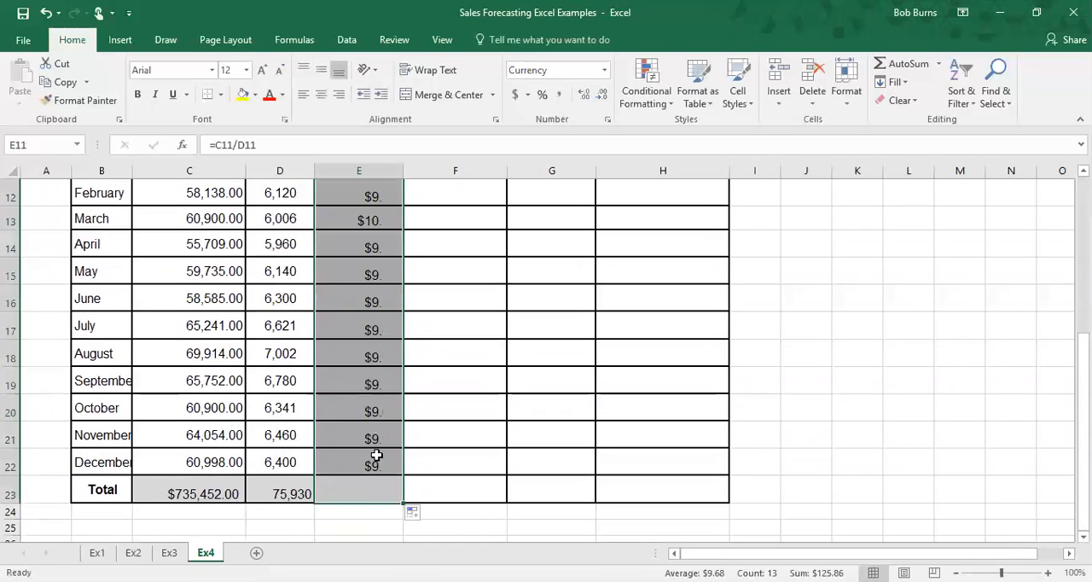
{"action": "scroll", "coordinate": [356, 294], "scroll_direction": "up", "scroll_amount": 1}
{"action": "scroll", "coordinate": [355, 290], "scroll_direction": "down", "scroll_amount": 1}
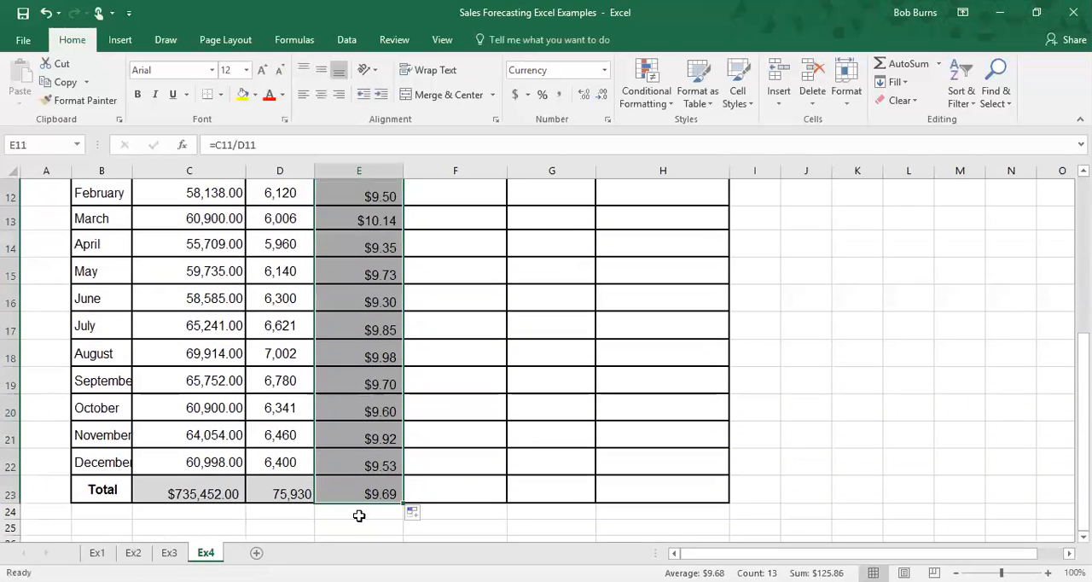
{"action": "left_click", "coordinate": [356, 494]}
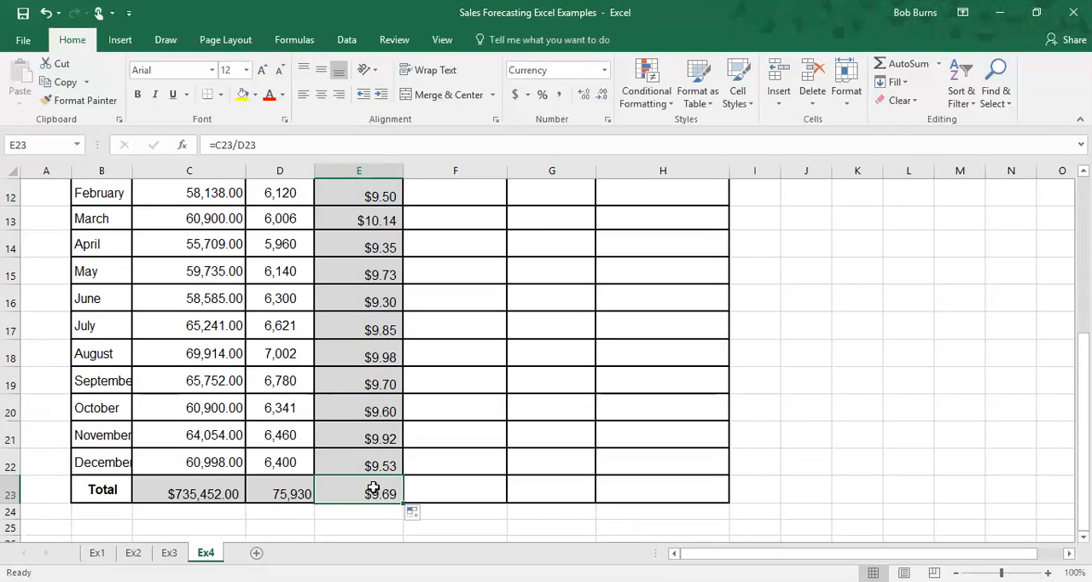
Step: Enter =E23 as January's weighted check average
{"action": "scroll", "coordinate": [378, 492], "scroll_direction": "up", "scroll_amount": 4}
{"action": "left_click", "coordinate": [561, 348]}
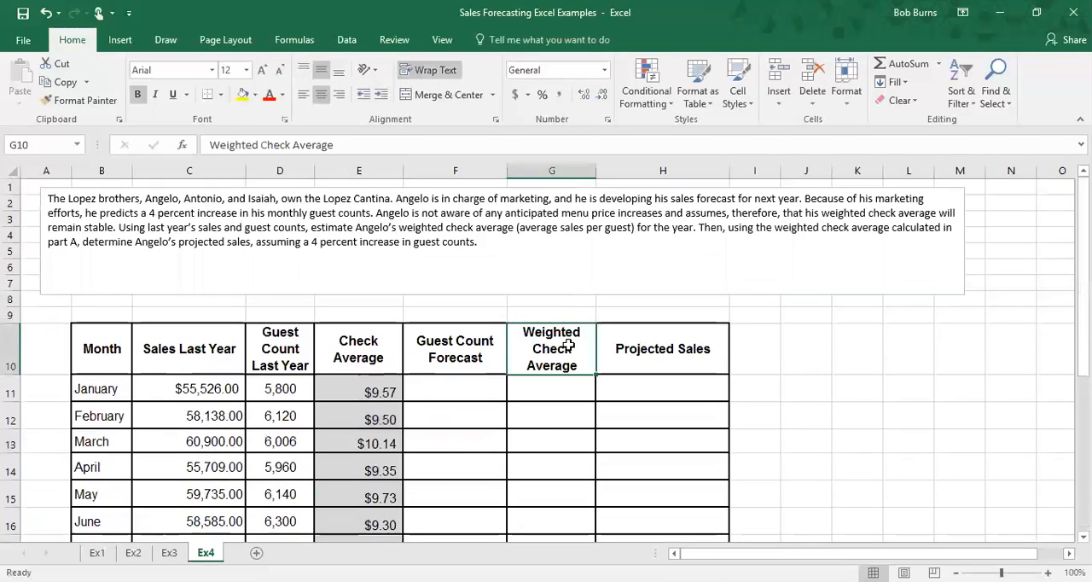
{"action": "scroll", "coordinate": [567, 341], "scroll_direction": "down", "scroll_amount": 1}
{"action": "left_click", "coordinate": [566, 341]}
{"action": "scroll", "coordinate": [582, 401], "scroll_direction": "down", "scroll_amount": 1}
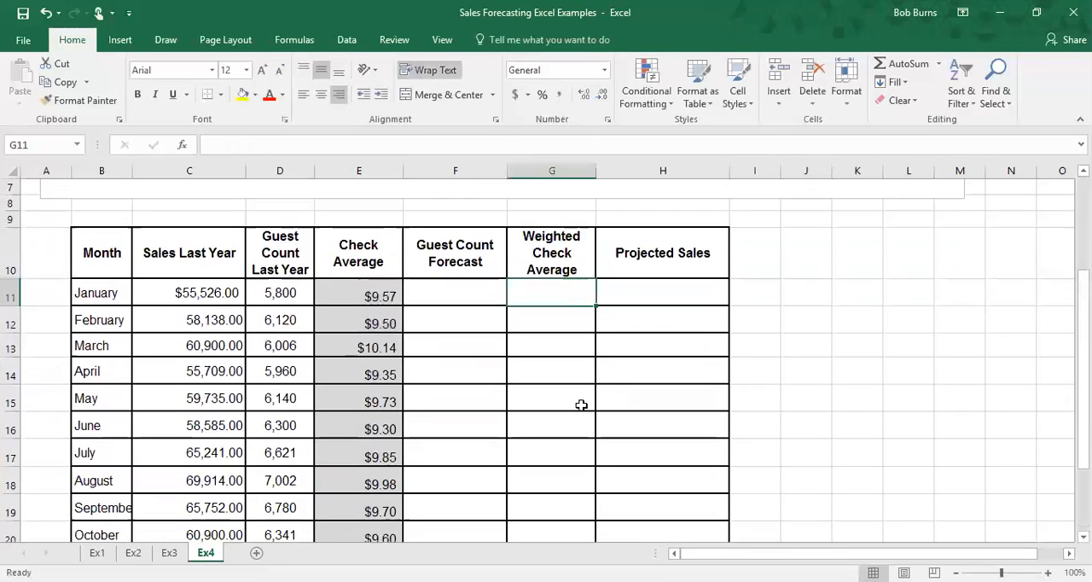
{"action": "type", "text": "="}
{"action": "scroll", "coordinate": [575, 384], "scroll_direction": "down", "scroll_amount": 2}
{"action": "left_click", "coordinate": [370, 468]}
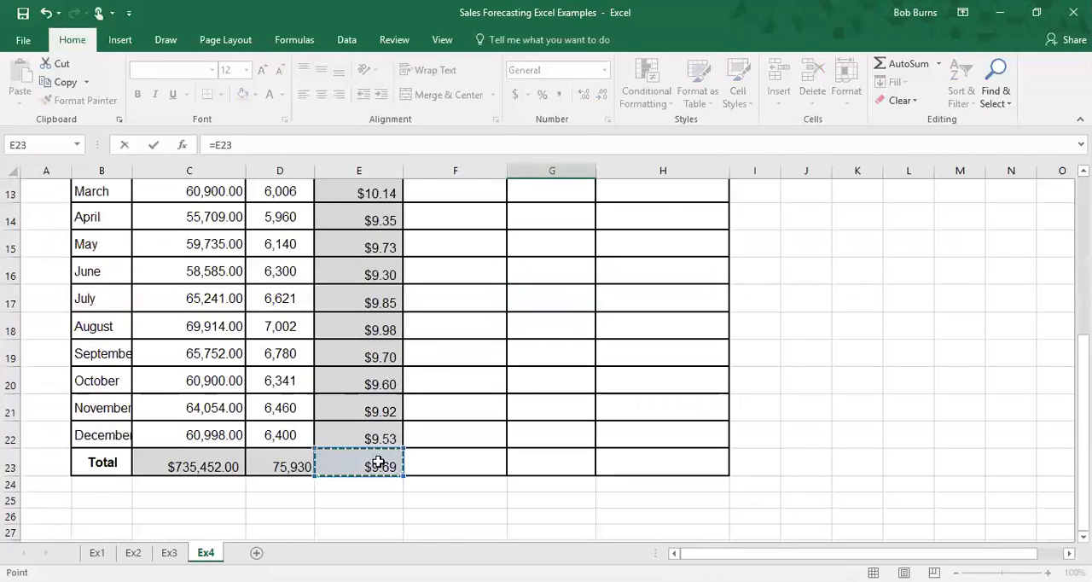
{"action": "scroll", "coordinate": [536, 429], "scroll_direction": "up", "scroll_amount": 2}
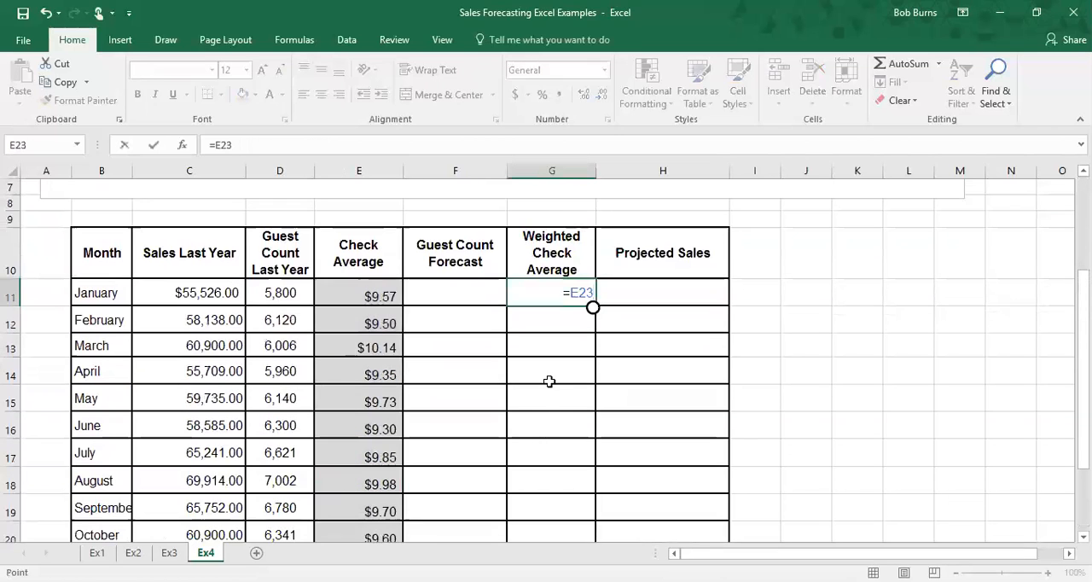
{"action": "key", "text": "Return"}
Step: Fill the weighted check average formula down through the Total row, then undo the fill
{"action": "left_click", "coordinate": [580, 298]}
{"action": "left_click_drag", "start_coordinate": [595, 307], "coordinate": [575, 521]}
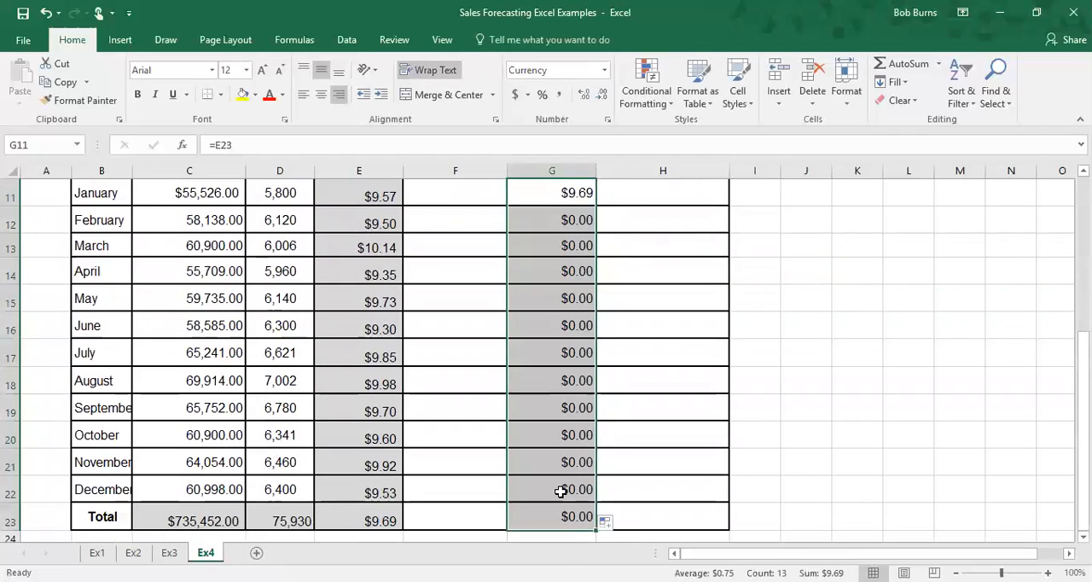
{"action": "scroll", "coordinate": [540, 395], "scroll_direction": "up", "scroll_amount": 3}
{"action": "scroll", "coordinate": [537, 287], "scroll_direction": "down", "scroll_amount": 3}
{"action": "left_click", "coordinate": [561, 219]}
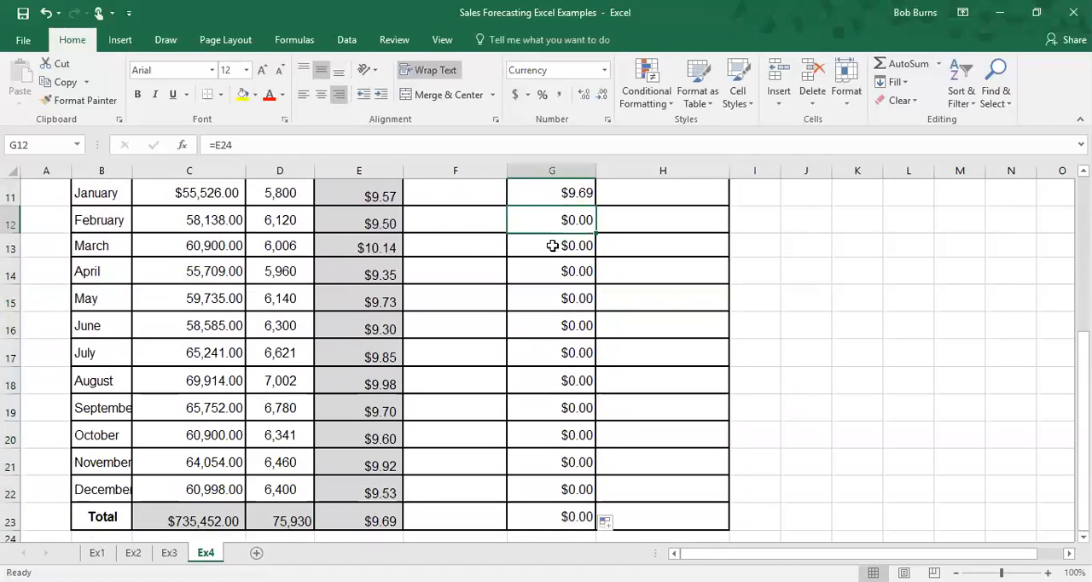
{"action": "scroll", "coordinate": [557, 256], "scroll_direction": "up", "scroll_amount": 3}
{"action": "scroll", "coordinate": [544, 302], "scroll_direction": "down", "scroll_amount": 3}
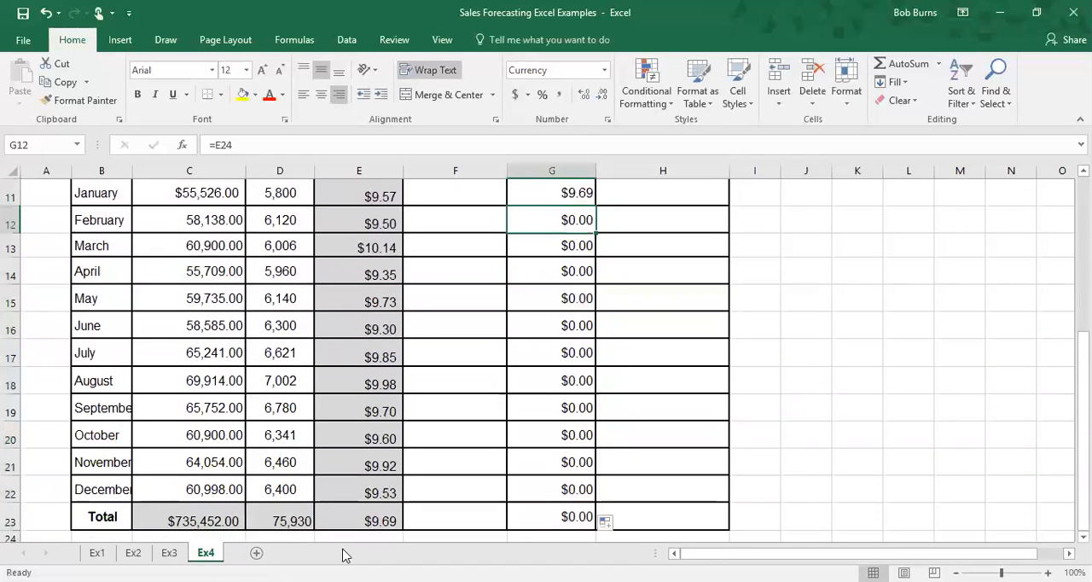
{"action": "scroll", "coordinate": [352, 512], "scroll_direction": "down", "scroll_amount": 3}
{"action": "scroll", "coordinate": [418, 432], "scroll_direction": "up", "scroll_amount": 3}
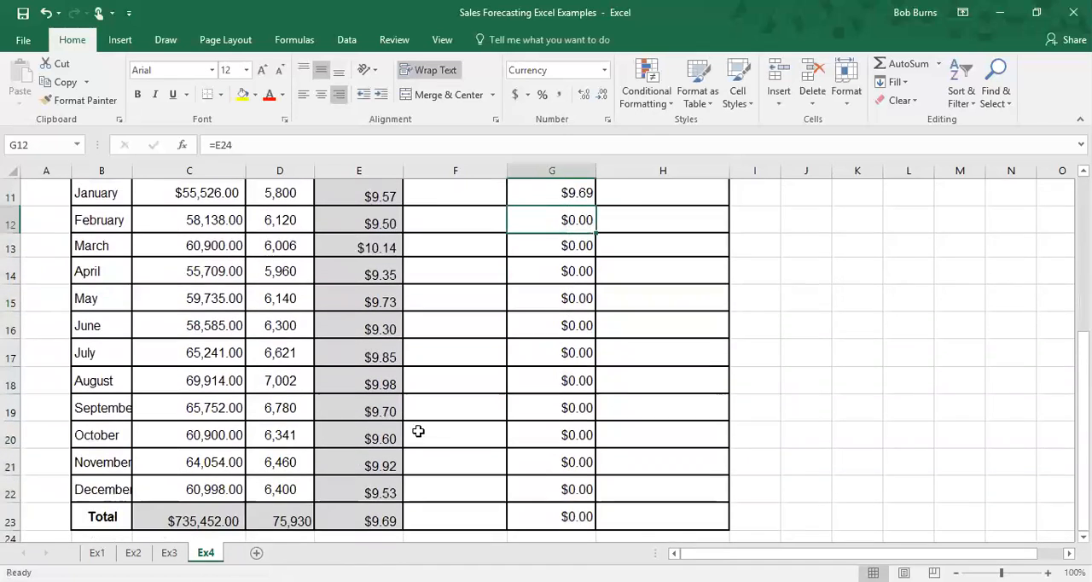
{"action": "left_click", "coordinate": [553, 327]}
{"action": "left_click", "coordinate": [575, 380]}
{"action": "left_click", "coordinate": [569, 324]}
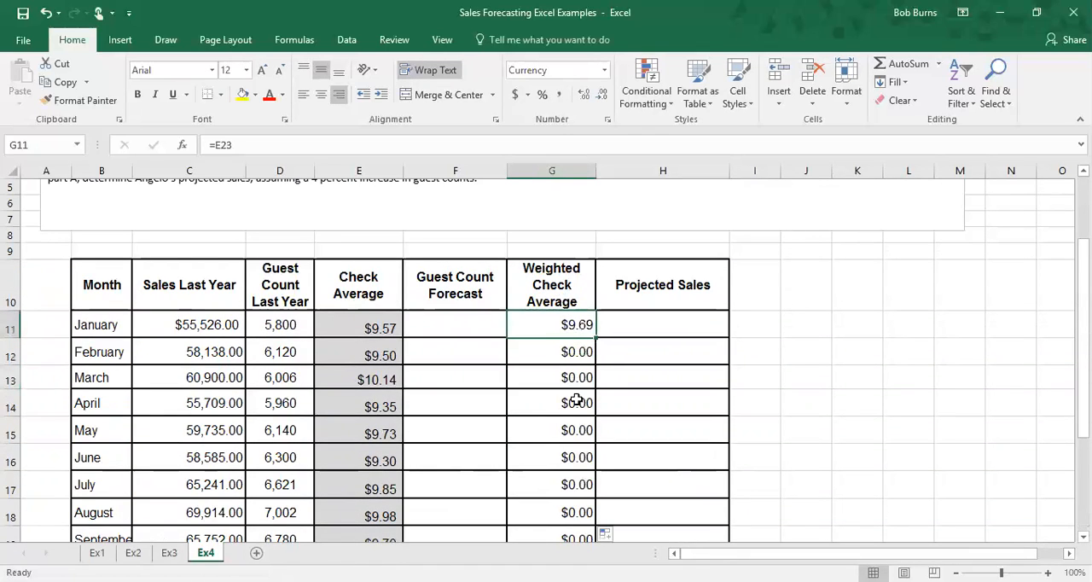
{"action": "scroll", "coordinate": [560, 394], "scroll_direction": "down", "scroll_amount": 3}
{"action": "left_click", "coordinate": [45, 13]}
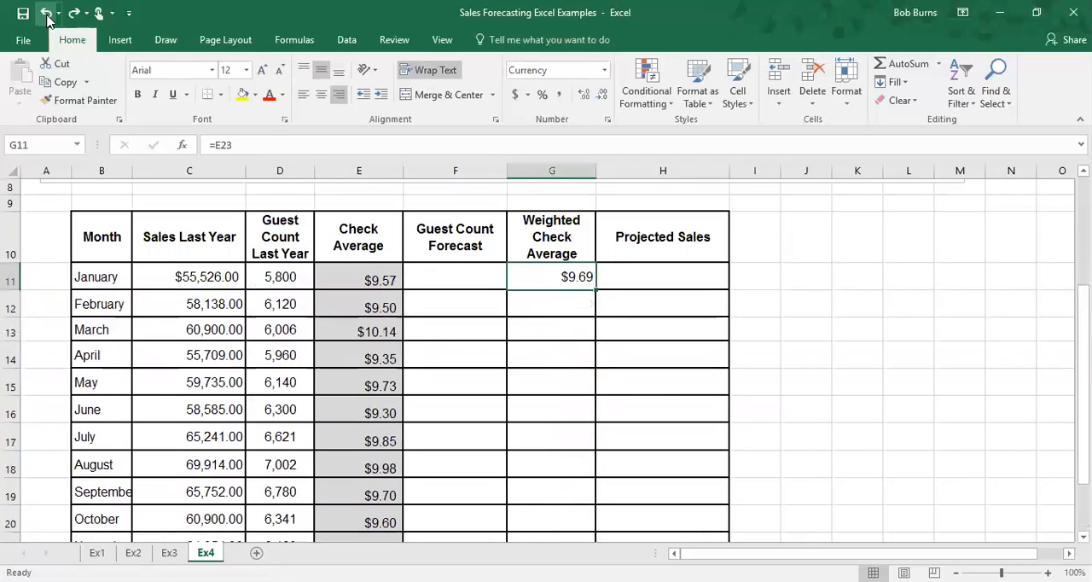
Step: Autofill January's weighted check average down the column again and undo that fill
{"action": "key", "text": "Right"}
{"action": "left_click", "coordinate": [554, 281]}
{"action": "double_click", "coordinate": [596, 289]}
{"action": "scroll", "coordinate": [588, 314], "scroll_direction": "down", "scroll_amount": 3}
{"action": "scroll", "coordinate": [580, 364], "scroll_direction": "up", "scroll_amount": 1}
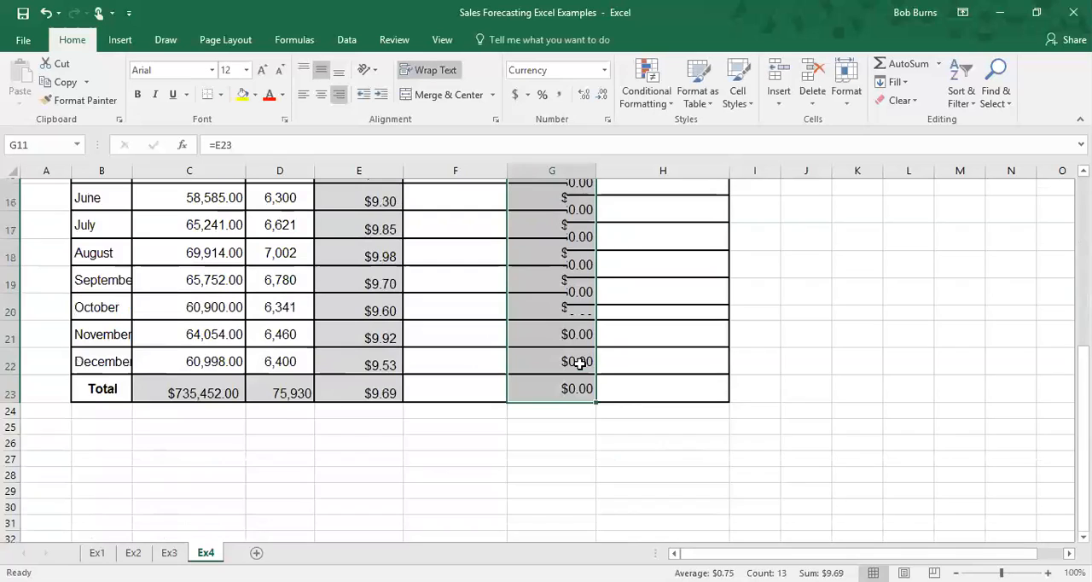
{"action": "left_click", "coordinate": [45, 13]}
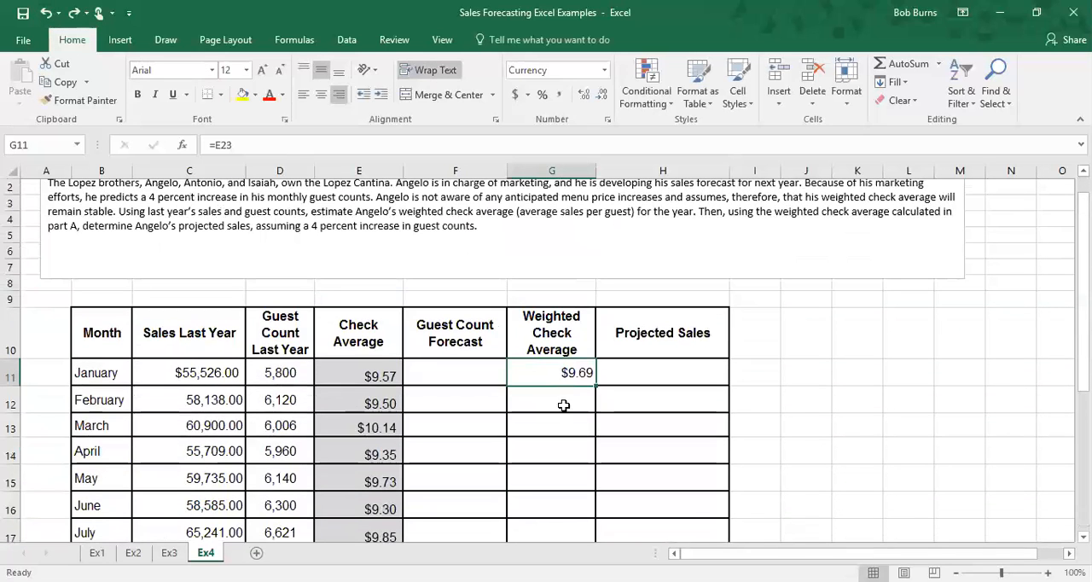
Step: Enter =$E$23 as January's weighted check average and fill it down through the Total row
{"action": "left_click", "coordinate": [563, 400]}
{"action": "left_click", "coordinate": [558, 377]}
{"action": "key", "text": "Down"}
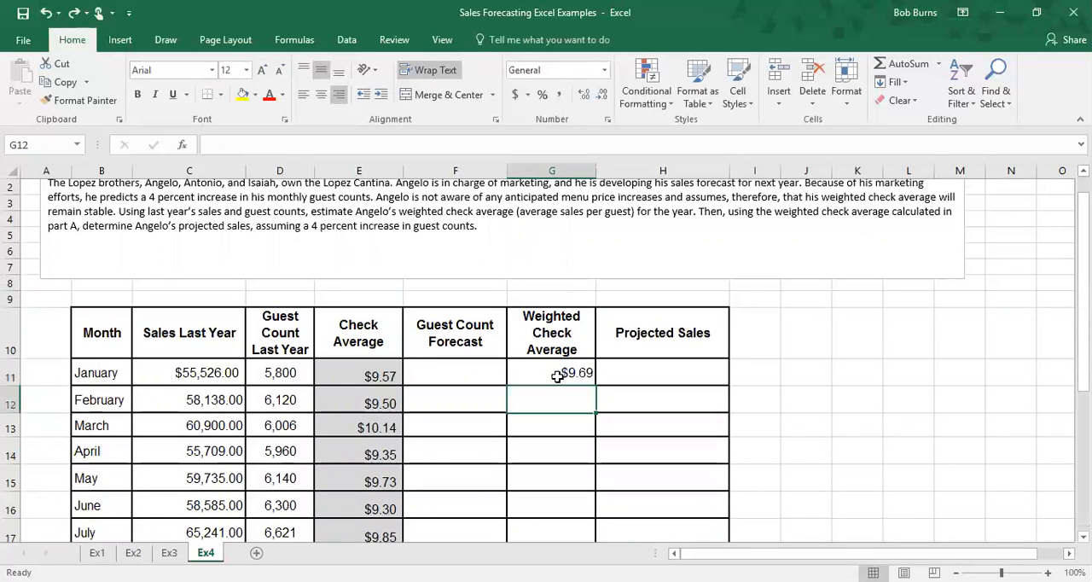
{"action": "left_click", "coordinate": [559, 375]}
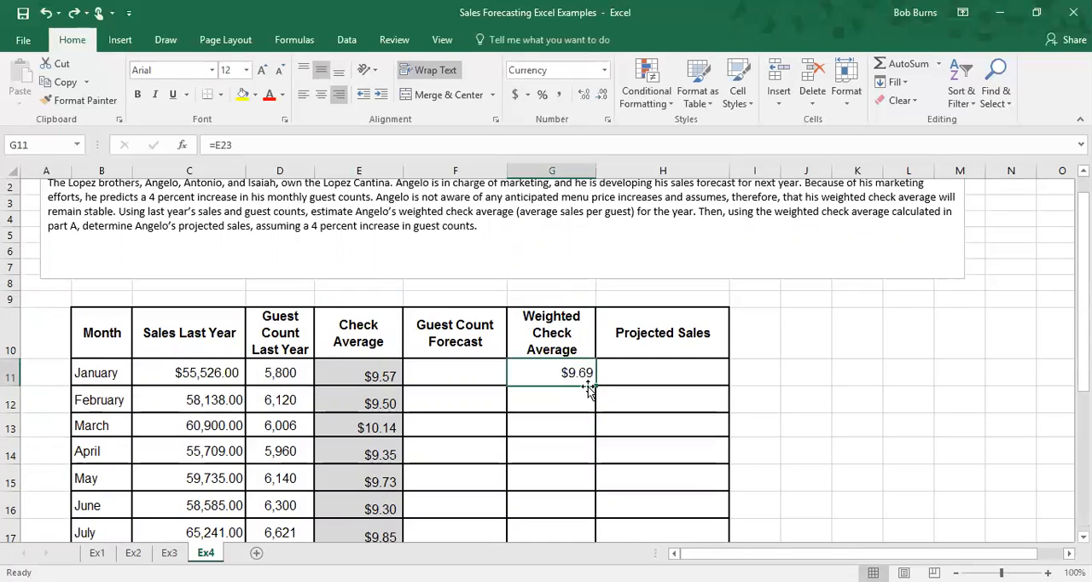
{"action": "type", "text": "="}
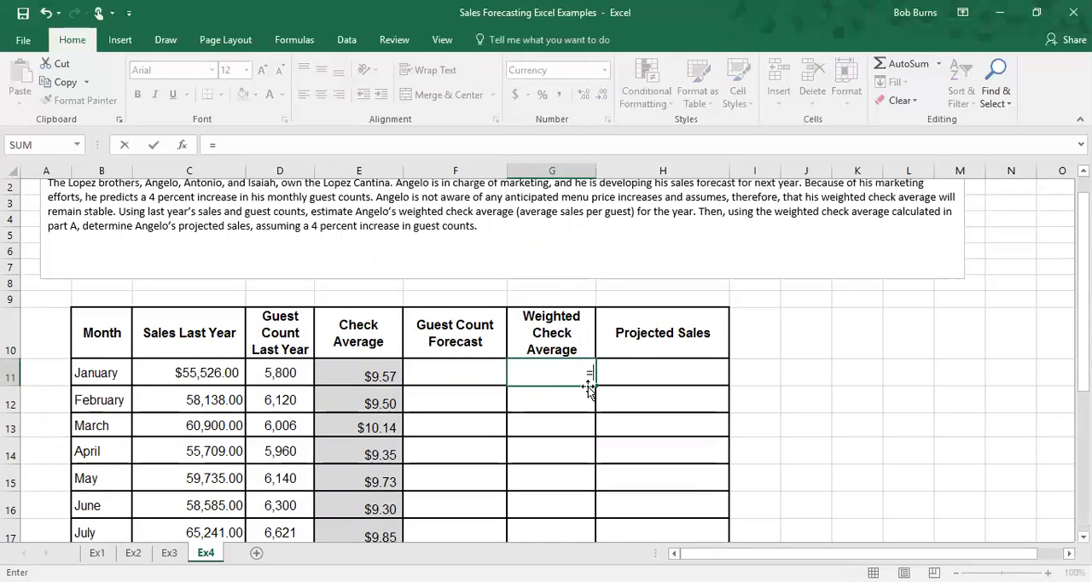
{"action": "scroll", "coordinate": [588, 386], "scroll_direction": "down", "scroll_amount": 1}
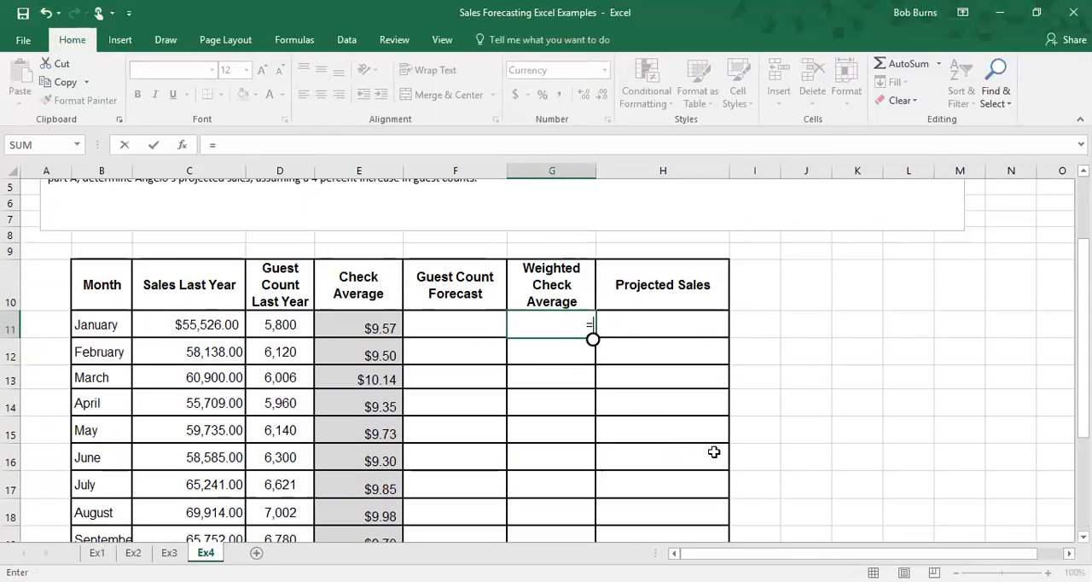
{"action": "scroll", "coordinate": [383, 511], "scroll_direction": "down", "scroll_amount": 4}
{"action": "left_click", "coordinate": [377, 369]}
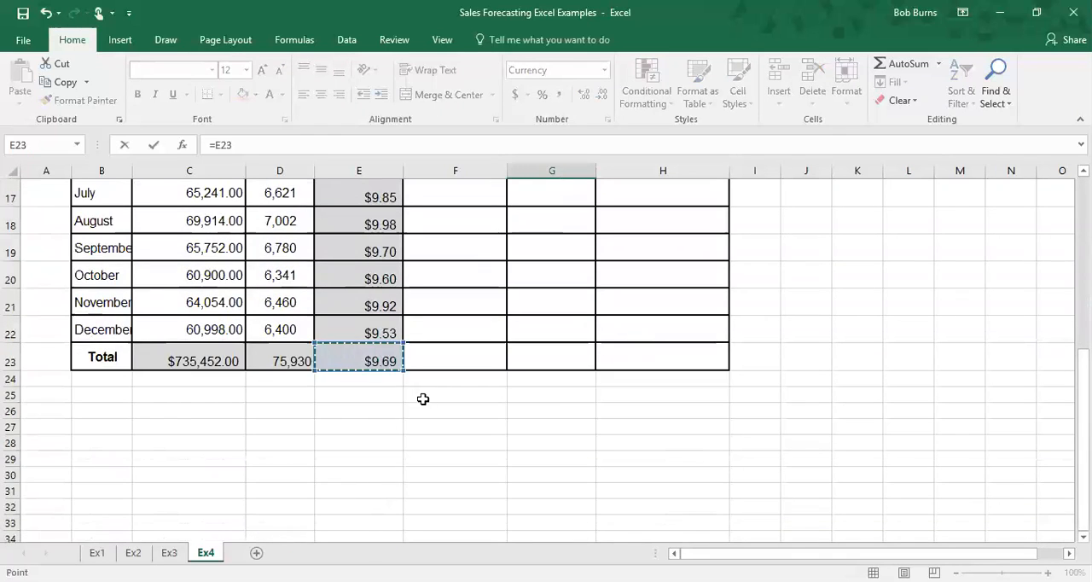
{"action": "scroll", "coordinate": [580, 405], "scroll_direction": "up", "scroll_amount": 3}
{"action": "key", "text": "F4"}
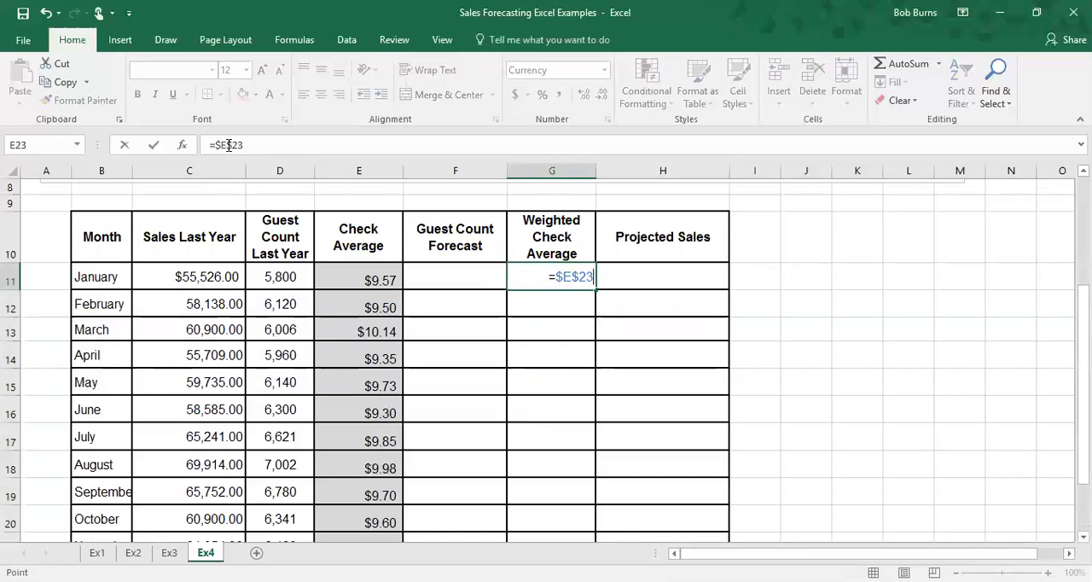
{"action": "key", "text": "ctrl+Return"}
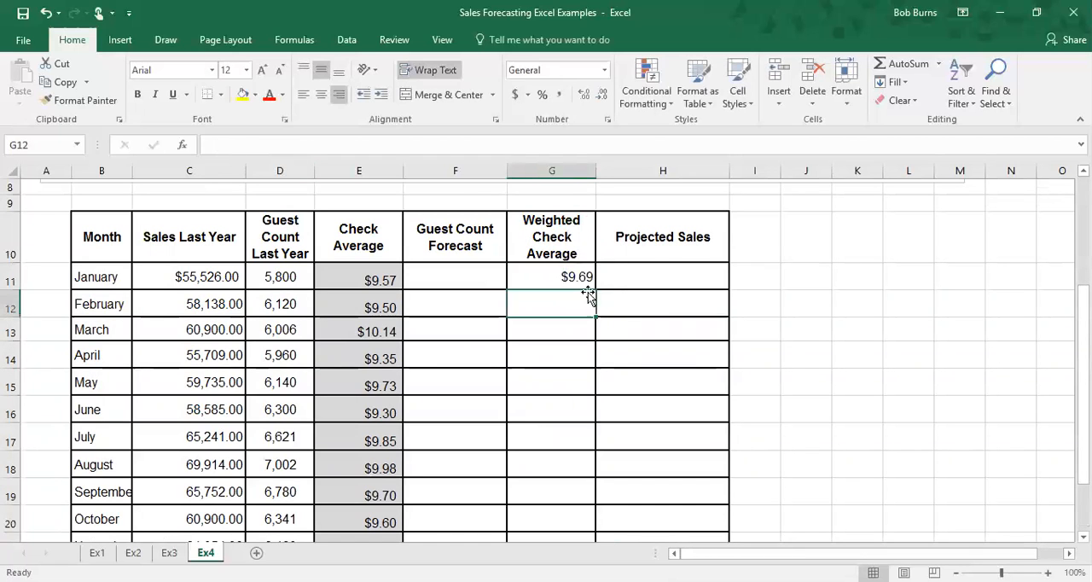
{"action": "left_click_drag", "start_coordinate": [598, 290], "coordinate": [581, 497]}
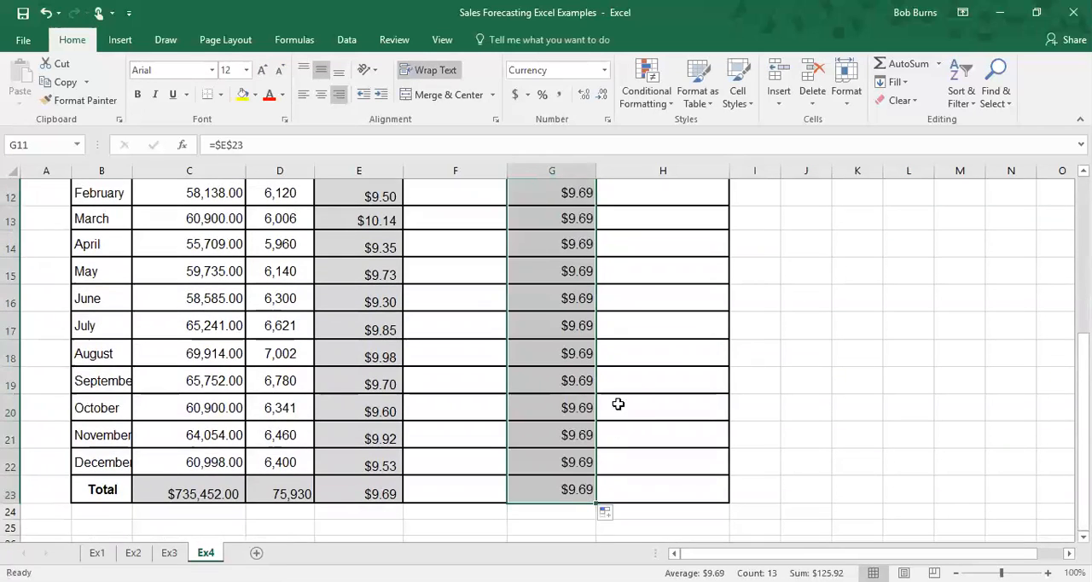
Step: Review the filled weighted check average values down the column
{"action": "scroll", "coordinate": [636, 388], "scroll_direction": "up", "scroll_amount": 1}
{"action": "scroll", "coordinate": [632, 376], "scroll_direction": "down", "scroll_amount": 1}
{"action": "scroll", "coordinate": [621, 366], "scroll_direction": "up", "scroll_amount": 1}
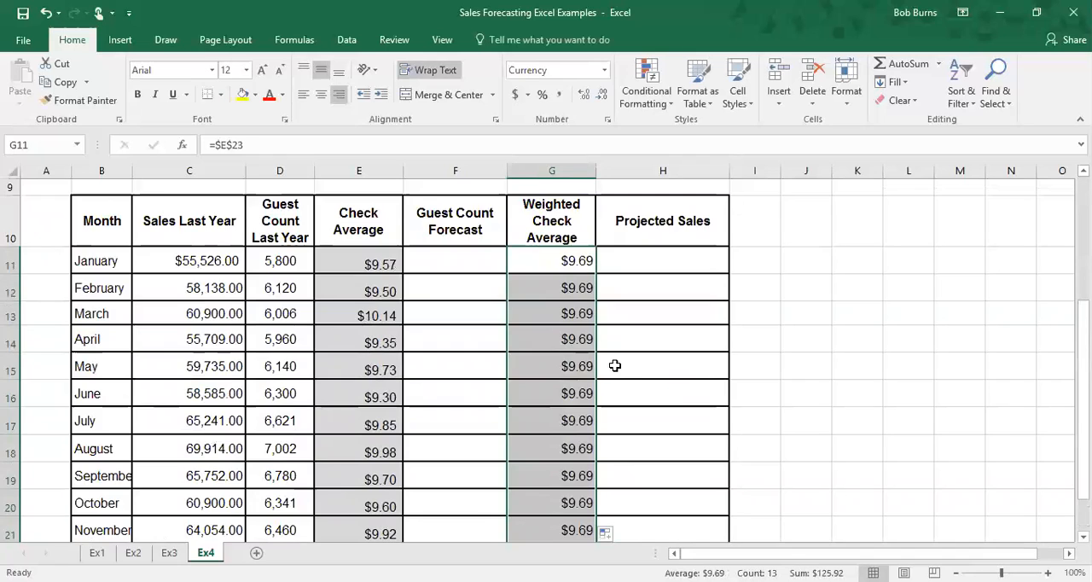
{"action": "scroll", "coordinate": [614, 366], "scroll_direction": "down", "scroll_amount": 2}
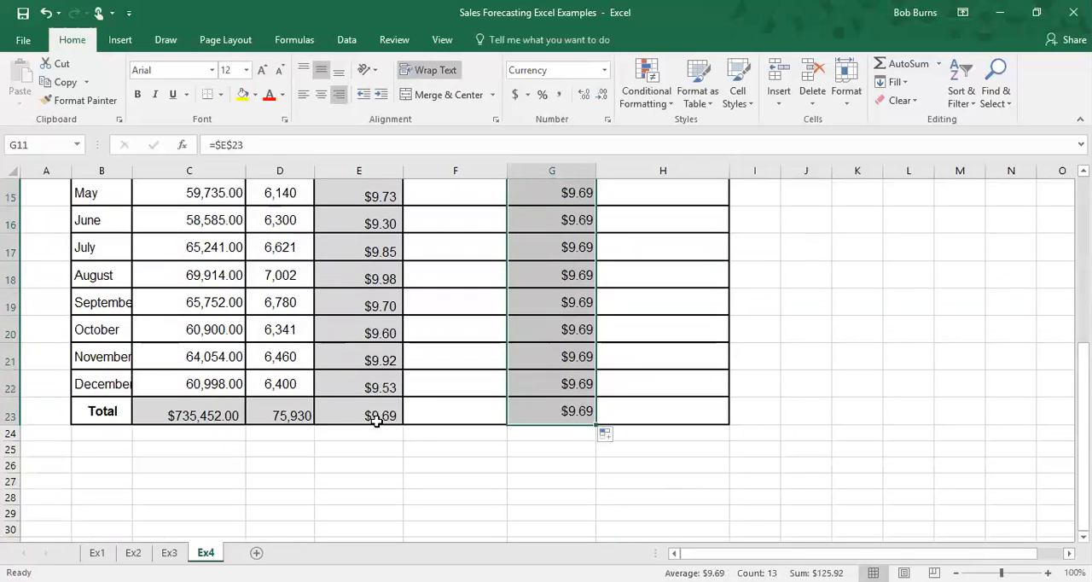
{"action": "scroll", "coordinate": [546, 356], "scroll_direction": "up", "scroll_amount": 1}
{"action": "scroll", "coordinate": [471, 370], "scroll_direction": "down", "scroll_amount": 2}
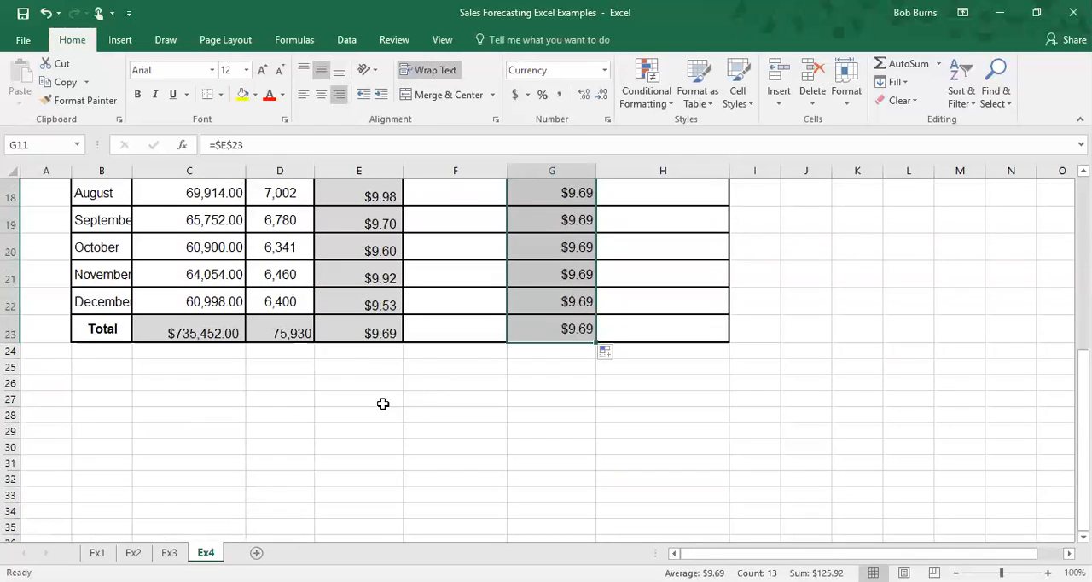
{"action": "left_click", "coordinate": [366, 367]}
{"action": "key", "text": "Down"}
{"action": "key", "text": "Down"}
{"action": "key", "text": "Down"}
{"action": "key", "text": "Down"}
{"action": "key", "text": "Down"}
{"action": "key", "text": "Down"}
{"action": "key", "text": "Down"}
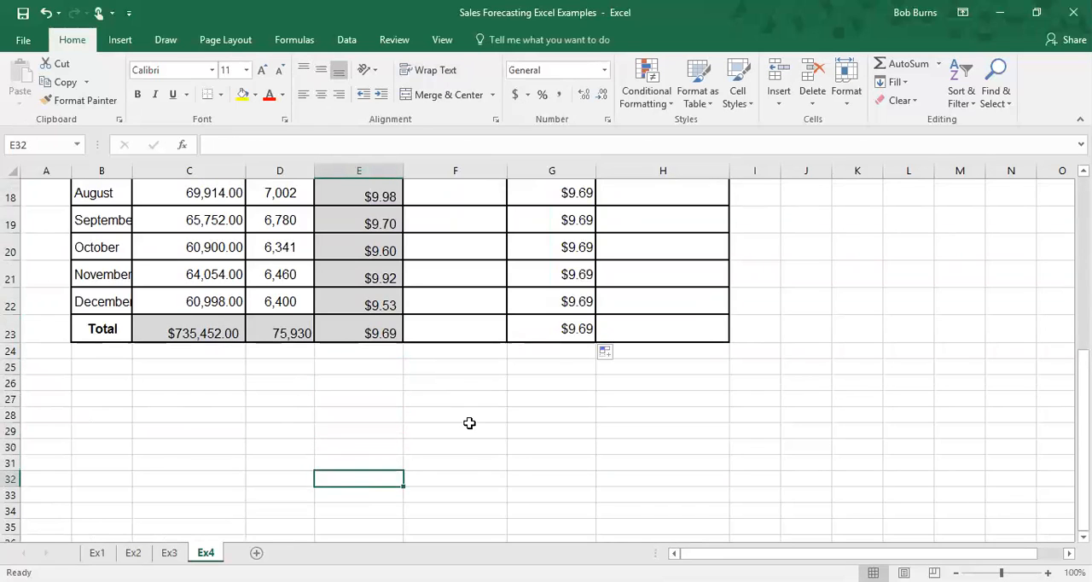
{"action": "scroll", "coordinate": [470, 424], "scroll_direction": "up", "scroll_amount": 2}
{"action": "scroll", "coordinate": [567, 337], "scroll_direction": "up", "scroll_amount": 2}
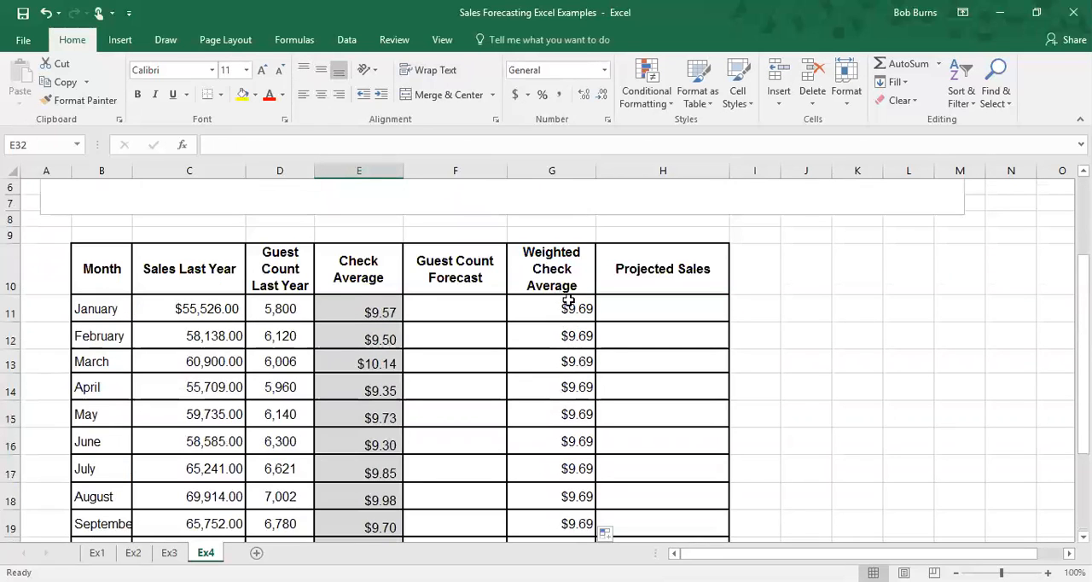
{"action": "left_click", "coordinate": [566, 310]}
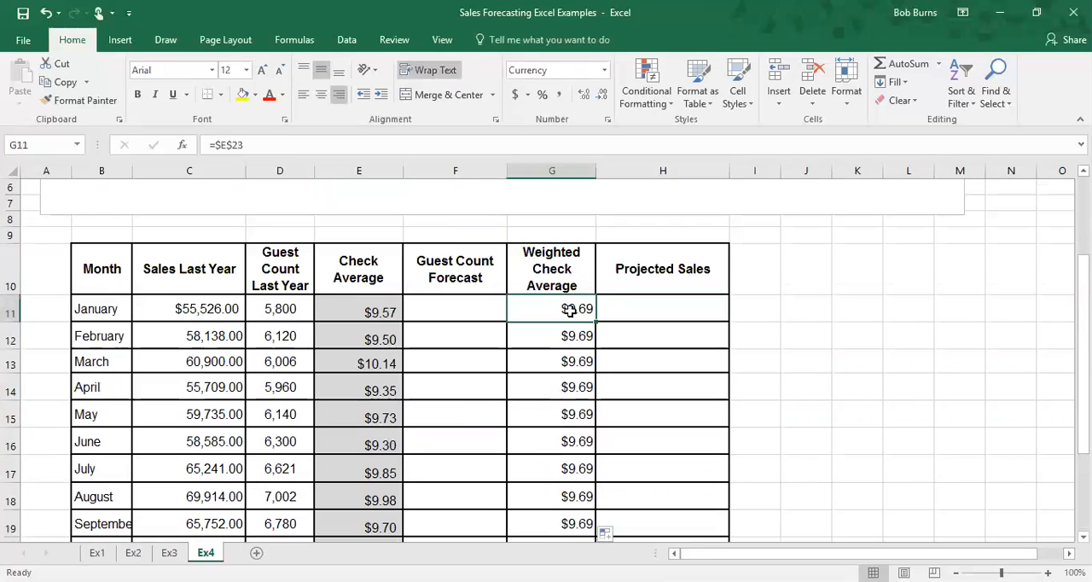
{"action": "scroll", "coordinate": [563, 384], "scroll_direction": "down", "scroll_amount": 2}
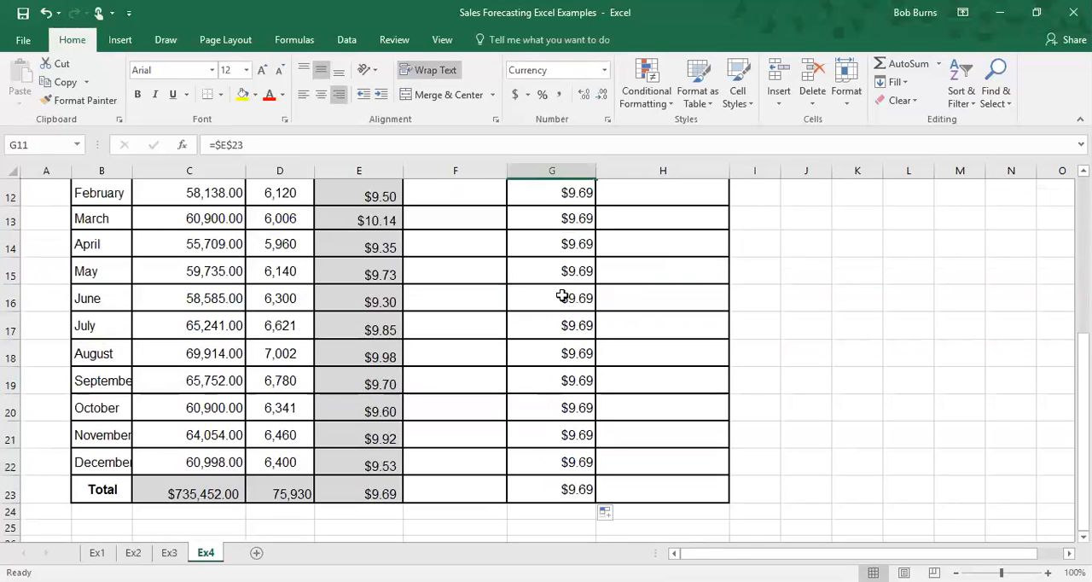
{"action": "scroll", "coordinate": [508, 402], "scroll_direction": "up", "scroll_amount": 1}
{"action": "scroll", "coordinate": [491, 422], "scroll_direction": "down", "scroll_amount": 1}
{"action": "scroll", "coordinate": [464, 439], "scroll_direction": "up", "scroll_amount": 1}
Step: Enter =D11*1.04 as January's guest count forecast and fill it down through the Total row
{"action": "left_click", "coordinate": [441, 264]}
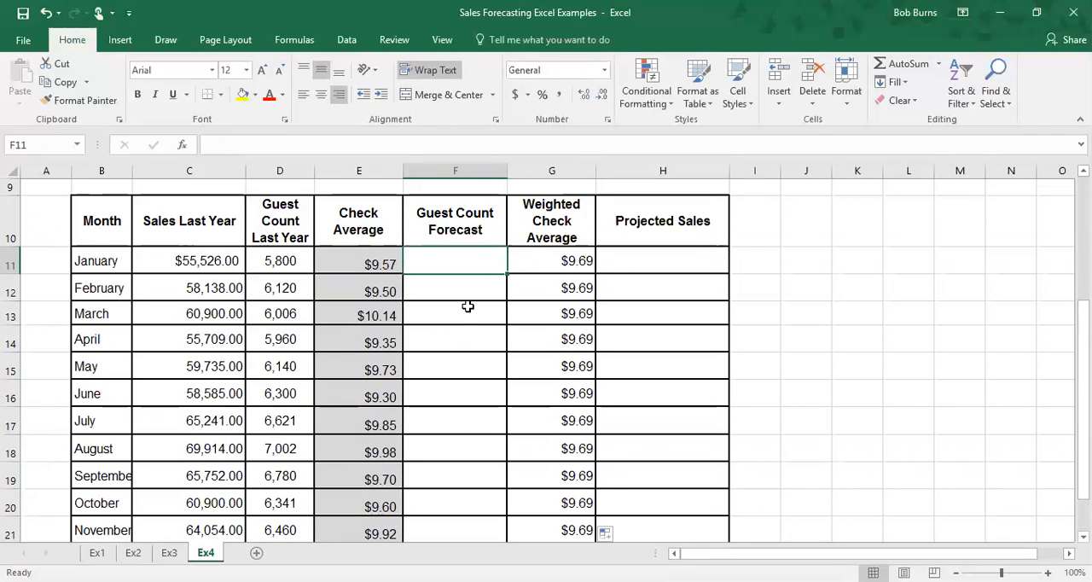
{"action": "type", "text": "="}
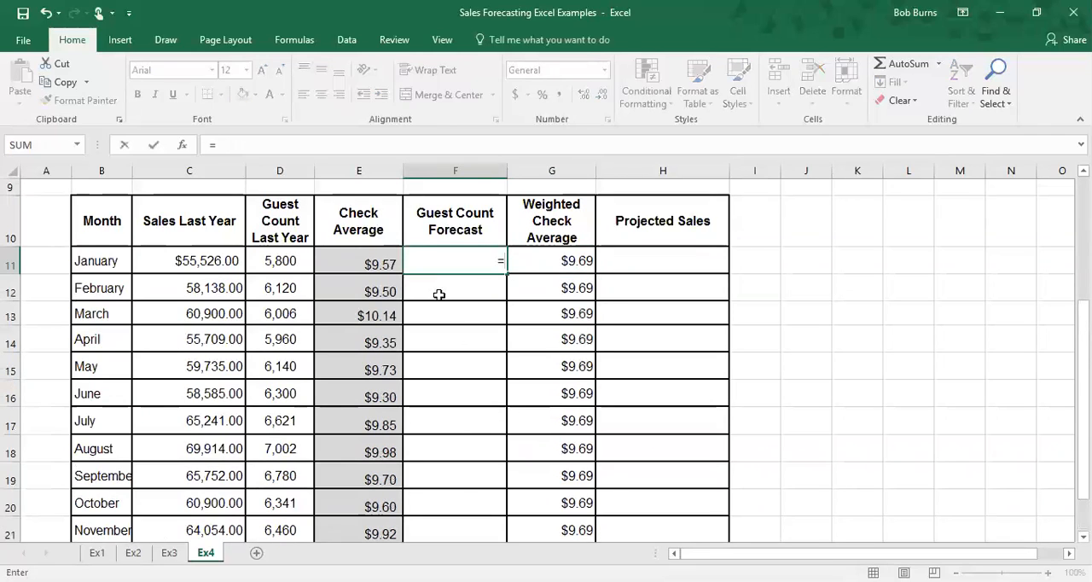
{"action": "left_click", "coordinate": [281, 263]}
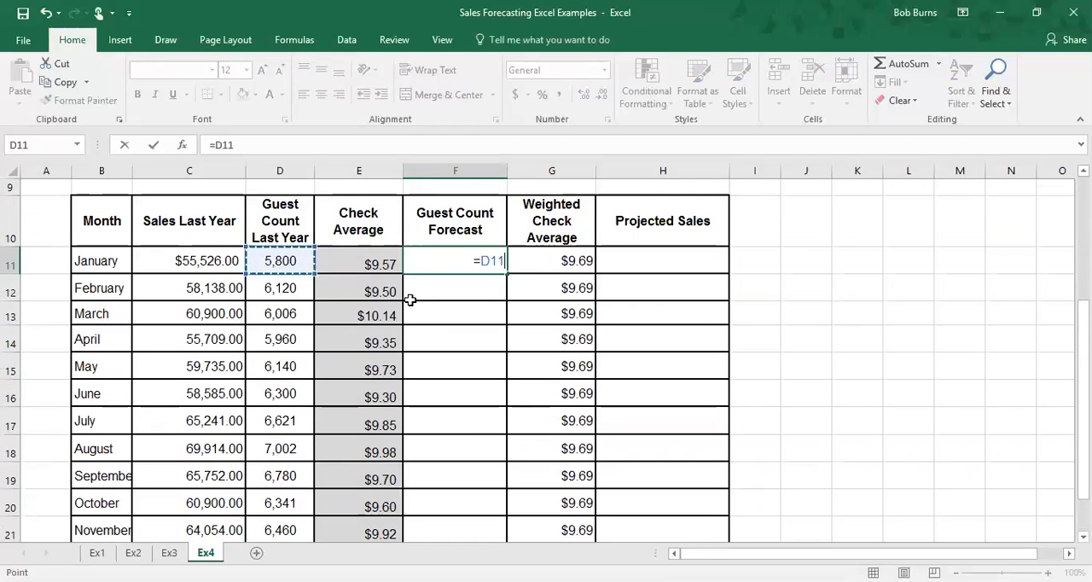
{"action": "scroll", "coordinate": [548, 319], "scroll_direction": "up", "scroll_amount": 1}
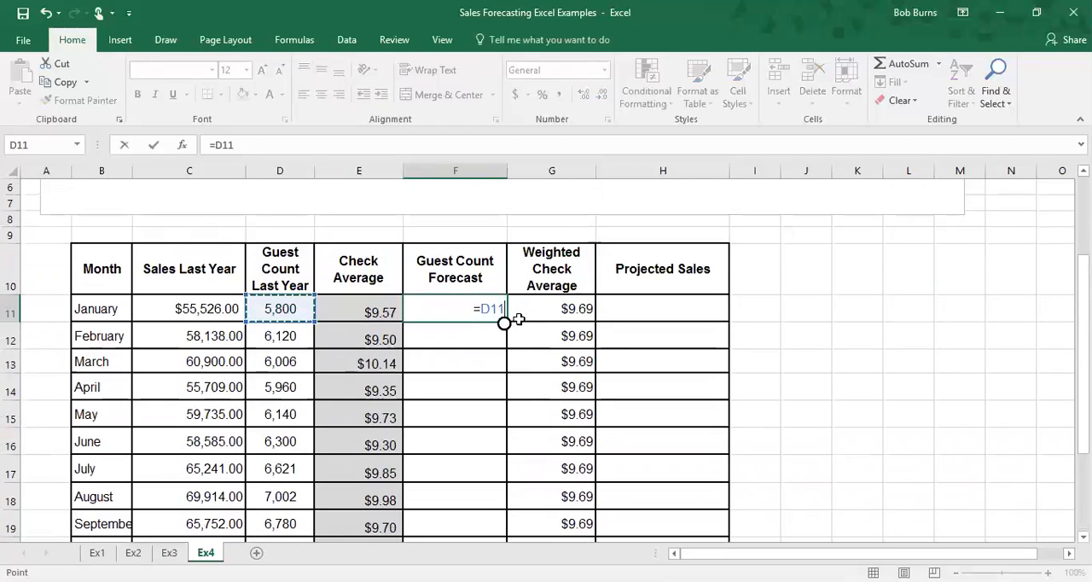
{"action": "type", "text": "*"}
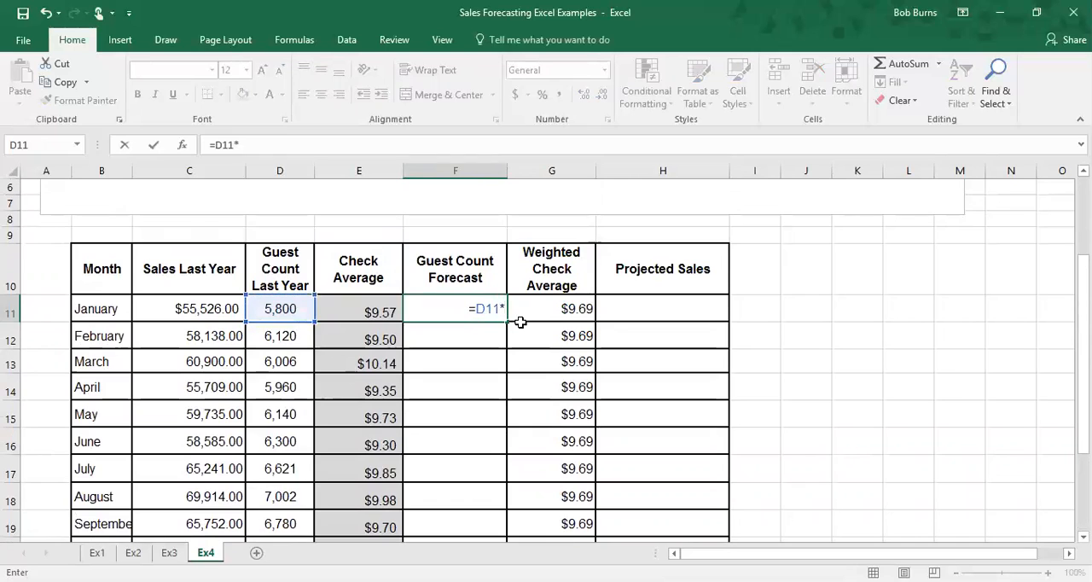
{"action": "scroll", "coordinate": [520, 321], "scroll_direction": "up", "scroll_amount": 2}
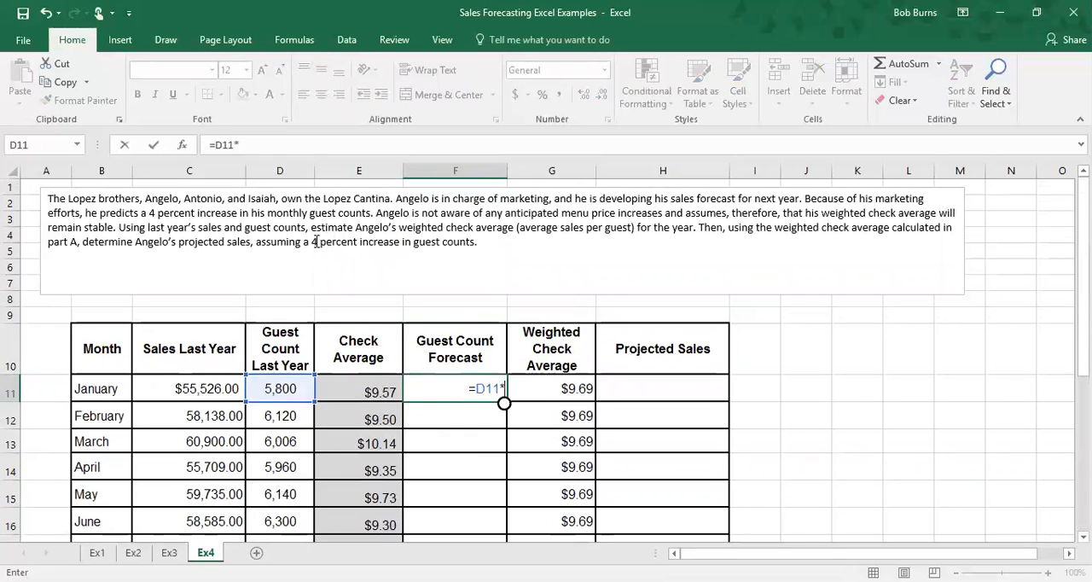
{"action": "scroll", "coordinate": [341, 256], "scroll_direction": "down", "scroll_amount": 2}
{"action": "type", "text": "1.04"}
{"action": "key", "text": "Return"}
{"action": "left_click", "coordinate": [478, 290]}
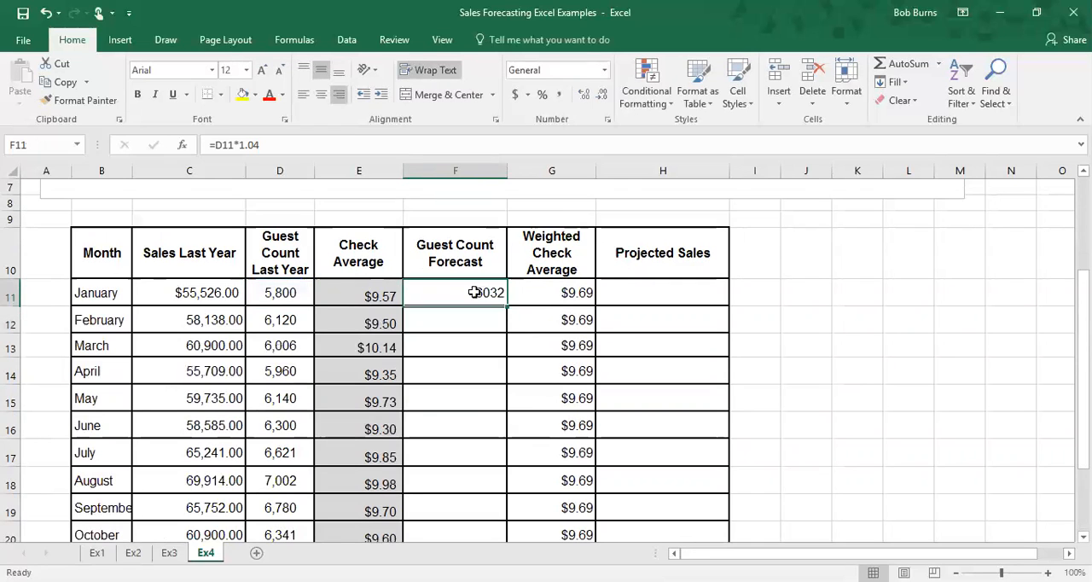
{"action": "left_click_drag", "start_coordinate": [505, 306], "coordinate": [491, 488]}
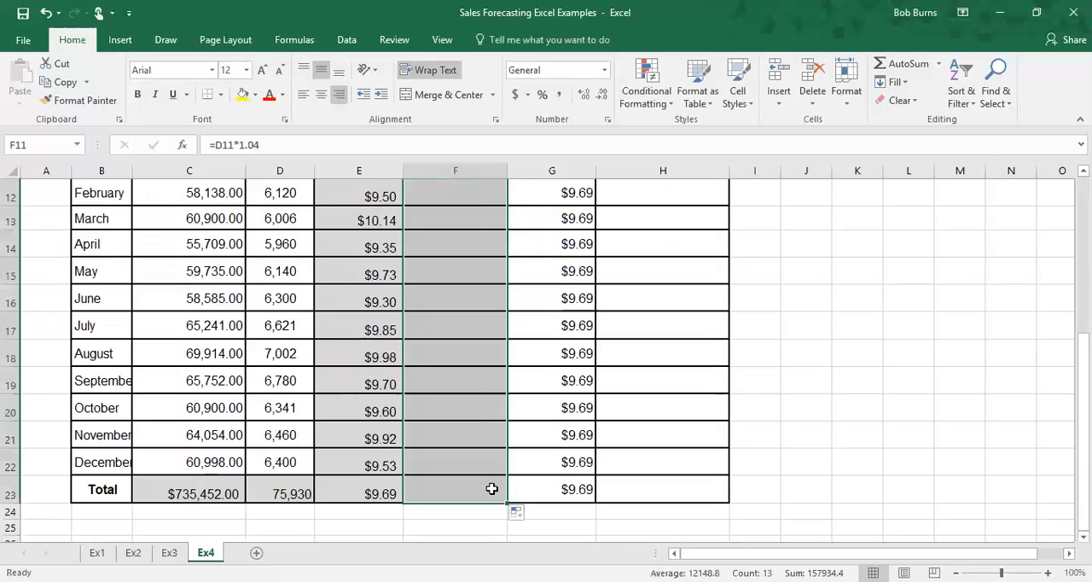
Step: Format the guest count forecast column as Number with 0 decimal places
{"action": "scroll", "coordinate": [493, 341], "scroll_direction": "up", "scroll_amount": 2}
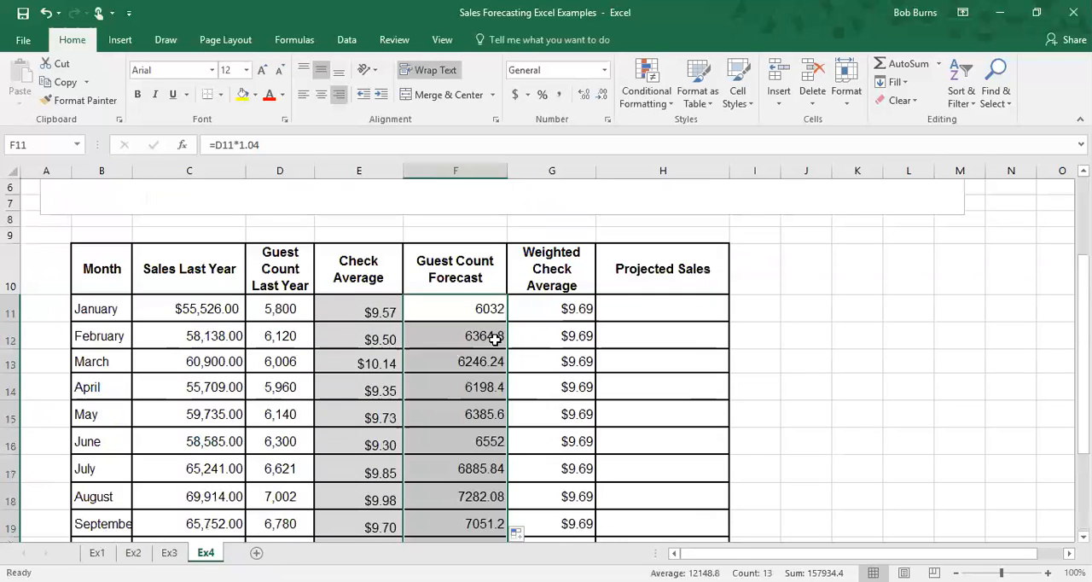
{"action": "scroll", "coordinate": [500, 342], "scroll_direction": "down", "scroll_amount": 2}
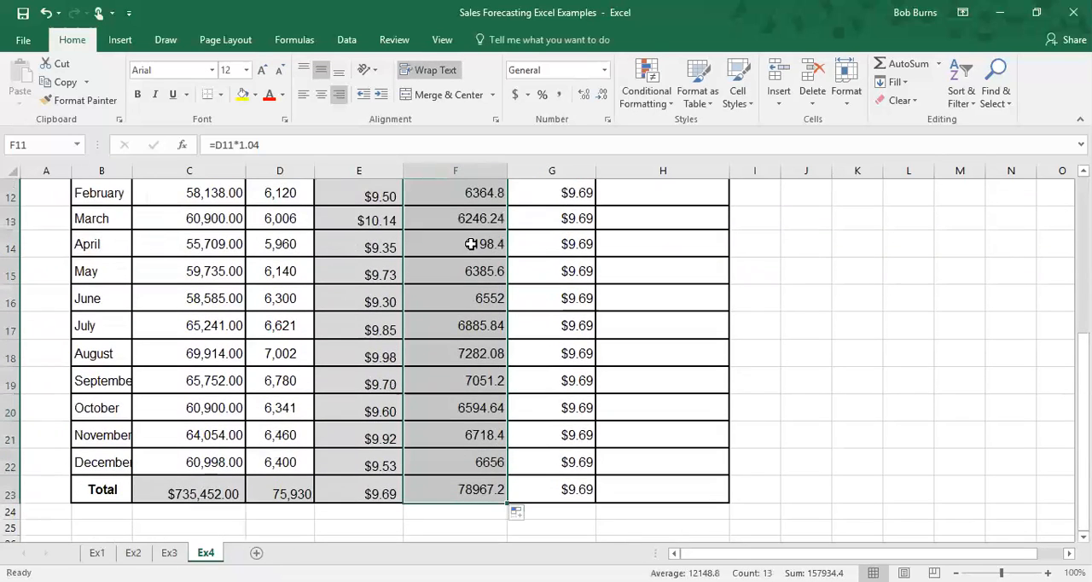
{"action": "right_click", "coordinate": [467, 291]}
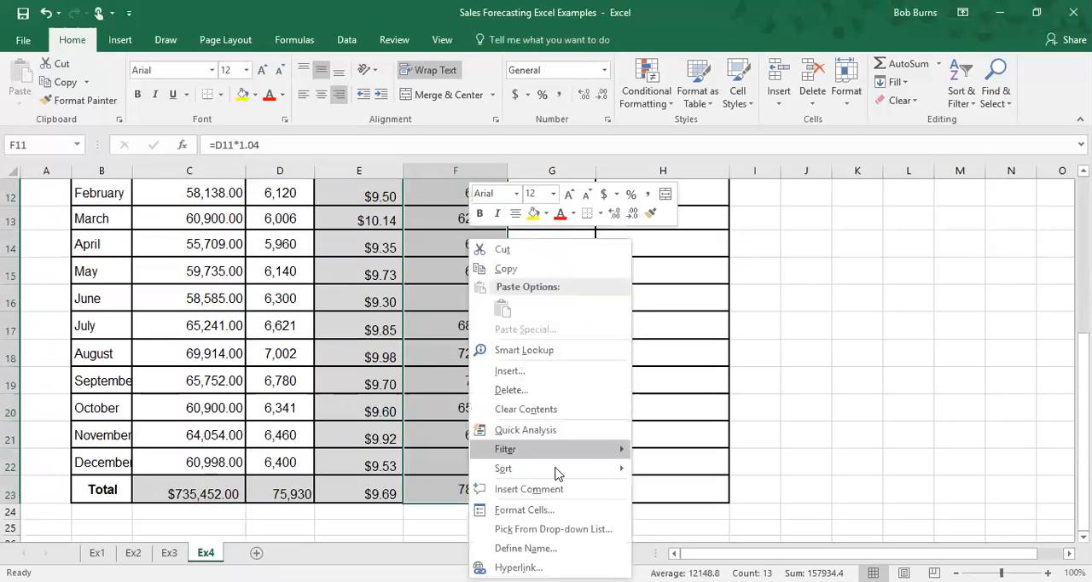
{"action": "scroll", "coordinate": [383, 261], "scroll_direction": "up", "scroll_amount": 2}
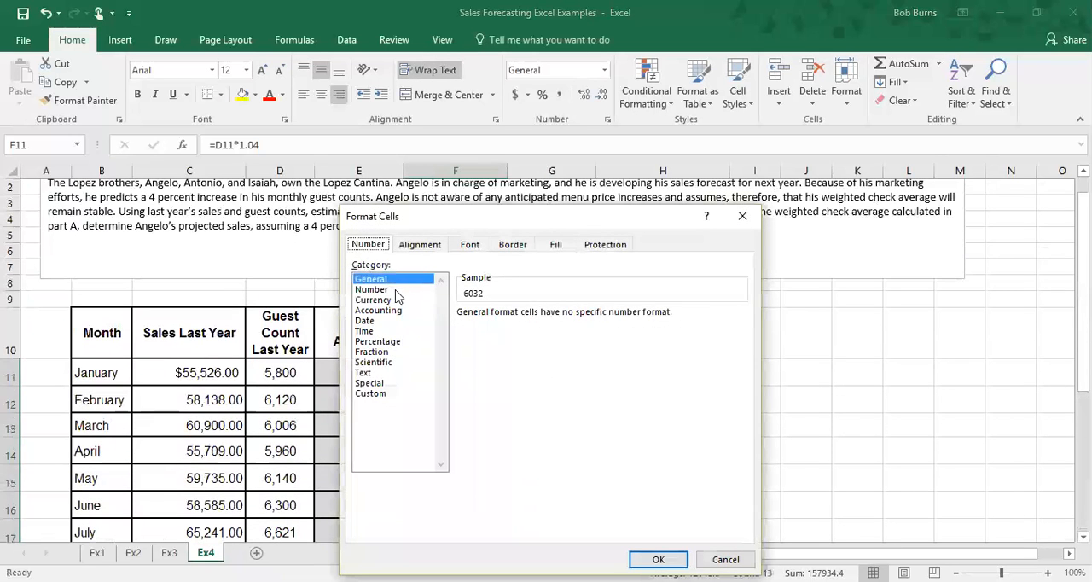
{"action": "left_click", "coordinate": [372, 289]}
{"action": "left_click", "coordinate": [565, 318]}
{"action": "left_click", "coordinate": [565, 318]}
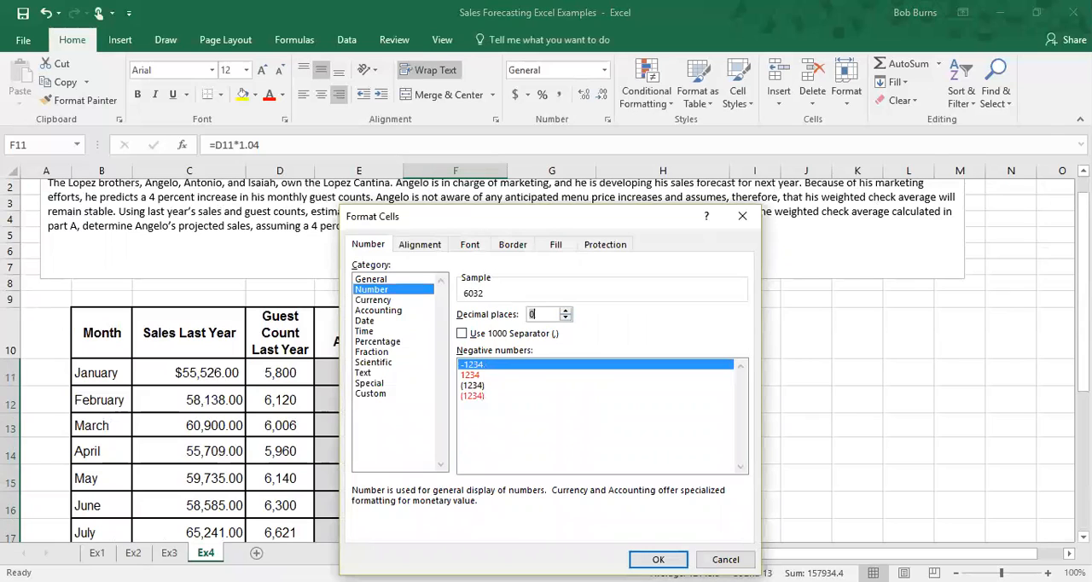
{"action": "left_click", "coordinate": [658, 559]}
{"action": "left_click", "coordinate": [461, 398]}
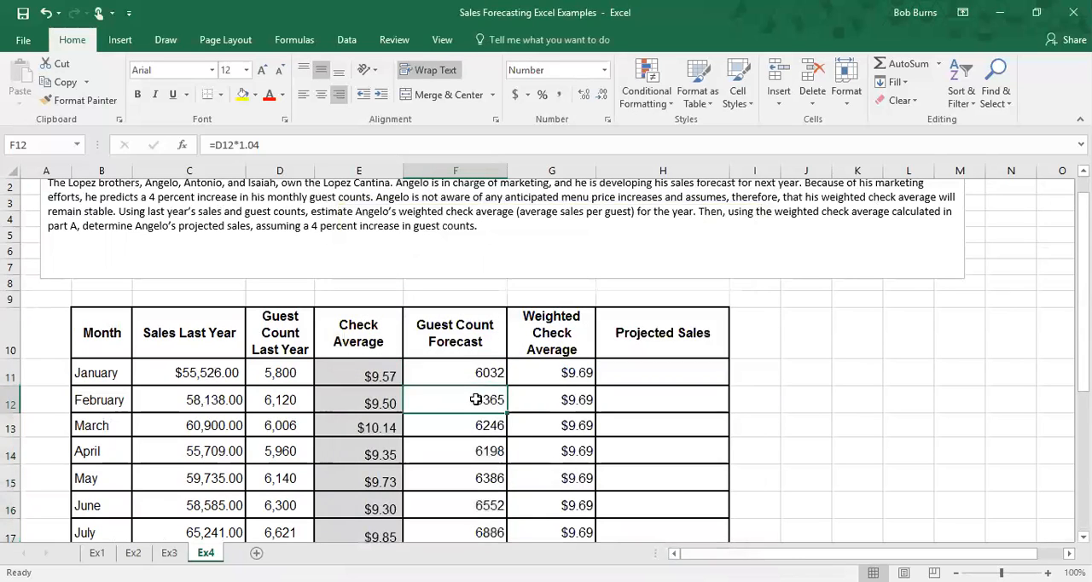
Step: Enter =F11*G11 as January's projected sales and fill it down through the Total row
{"action": "scroll", "coordinate": [480, 409], "scroll_direction": "down", "scroll_amount": 5}
{"action": "scroll", "coordinate": [481, 409], "scroll_direction": "up", "scroll_amount": 3}
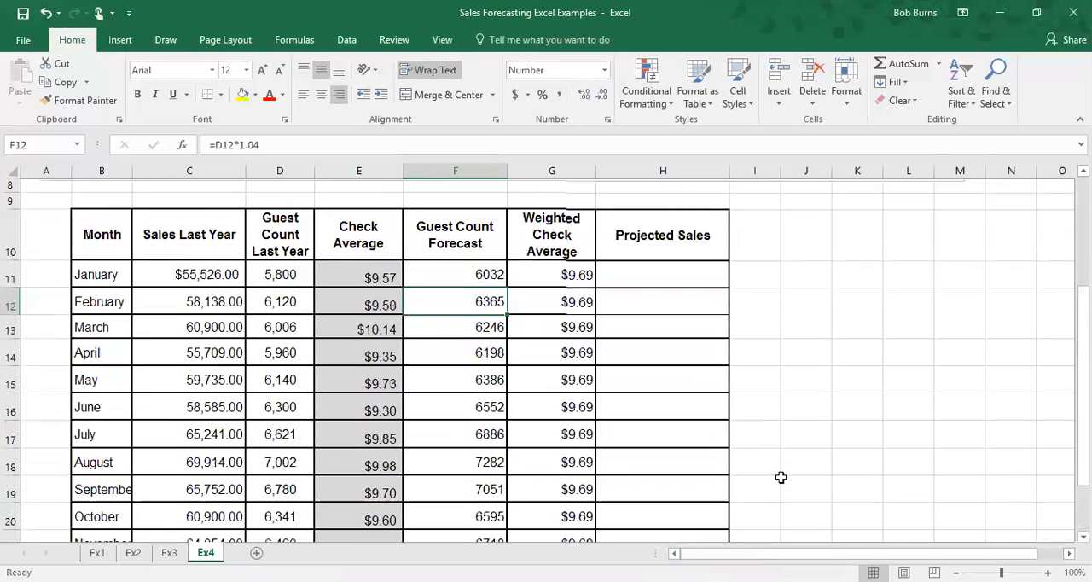
{"action": "scroll", "coordinate": [848, 429], "scroll_direction": "down", "scroll_amount": 1}
{"action": "scroll", "coordinate": [853, 424], "scroll_direction": "up", "scroll_amount": 1}
{"action": "left_click", "coordinate": [673, 283]}
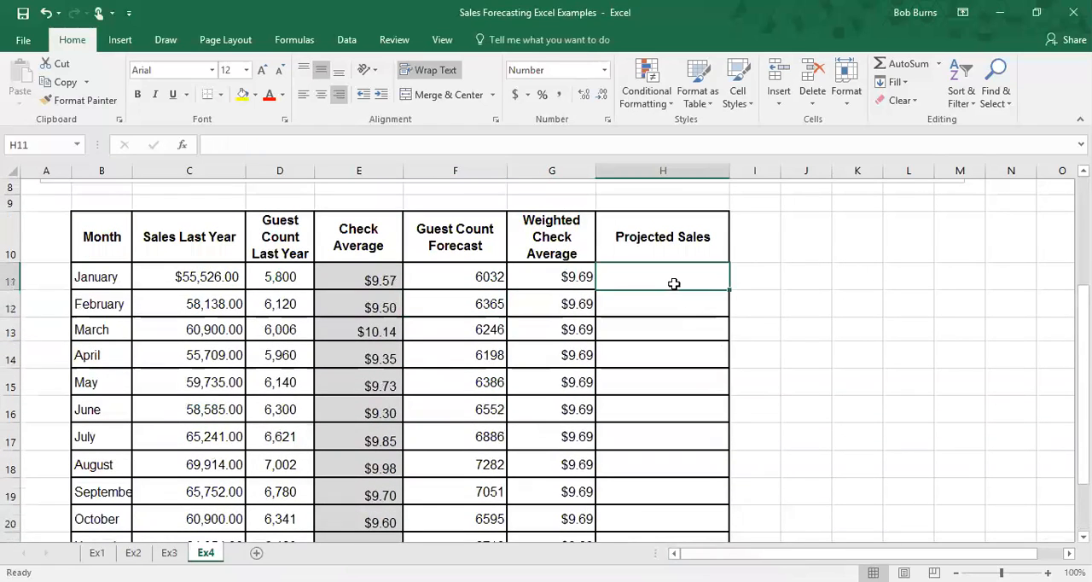
{"action": "type", "text": "="}
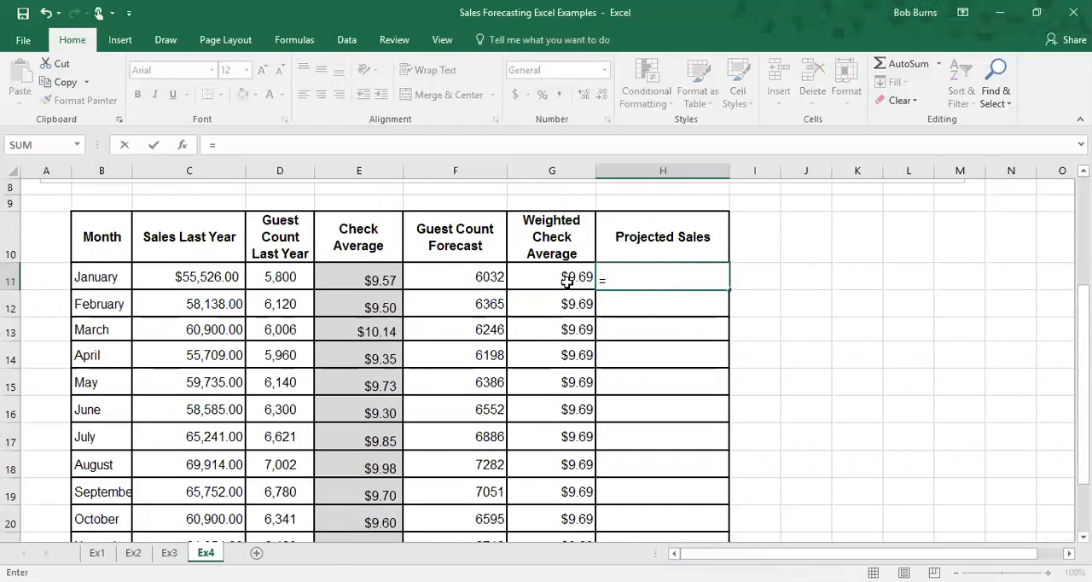
{"action": "left_click", "coordinate": [483, 280]}
{"action": "type", "text": "*"}
{"action": "left_click", "coordinate": [554, 280]}
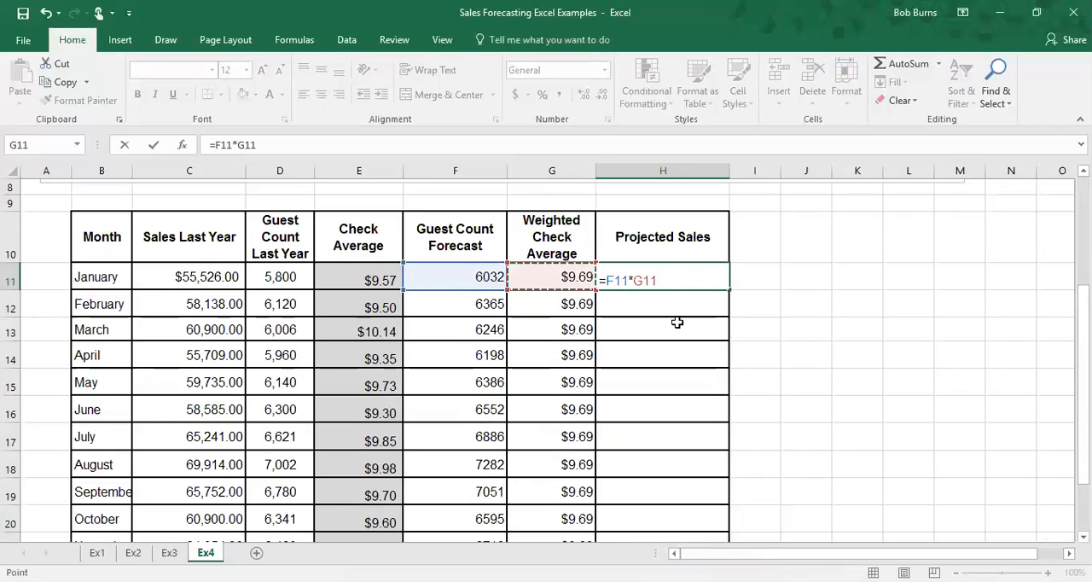
{"action": "key", "text": "Return"}
{"action": "left_click", "coordinate": [691, 287]}
{"action": "left_click_drag", "start_coordinate": [730, 291], "coordinate": [717, 490]}
{"action": "left_click", "coordinate": [804, 424]}
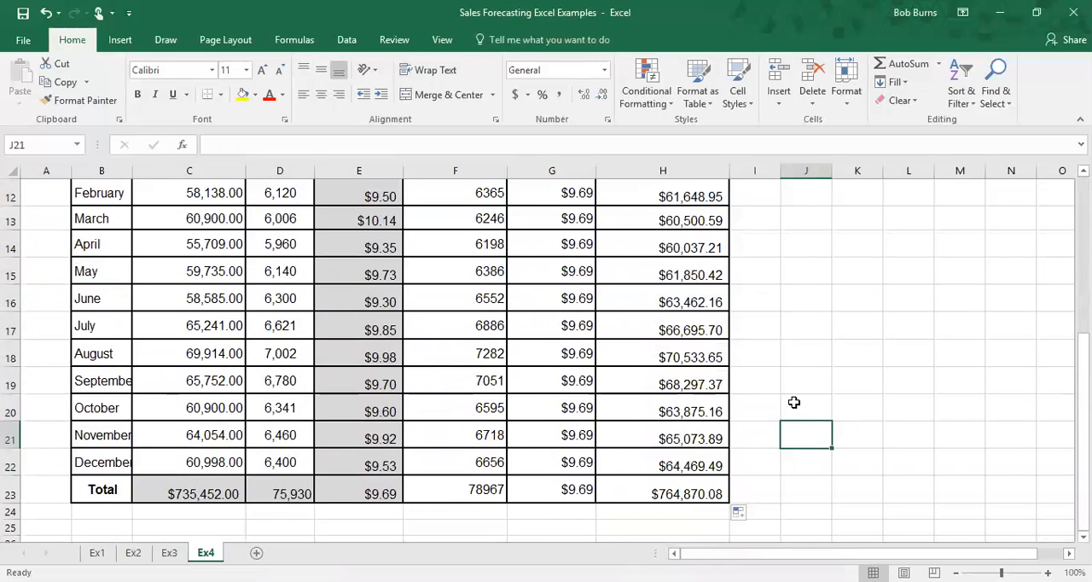
Step: Inspect the weighted check average and projected sales formulas in several rows of the table
{"action": "scroll", "coordinate": [794, 402], "scroll_direction": "up", "scroll_amount": 2}
{"action": "scroll", "coordinate": [794, 402], "scroll_direction": "down", "scroll_amount": 1}
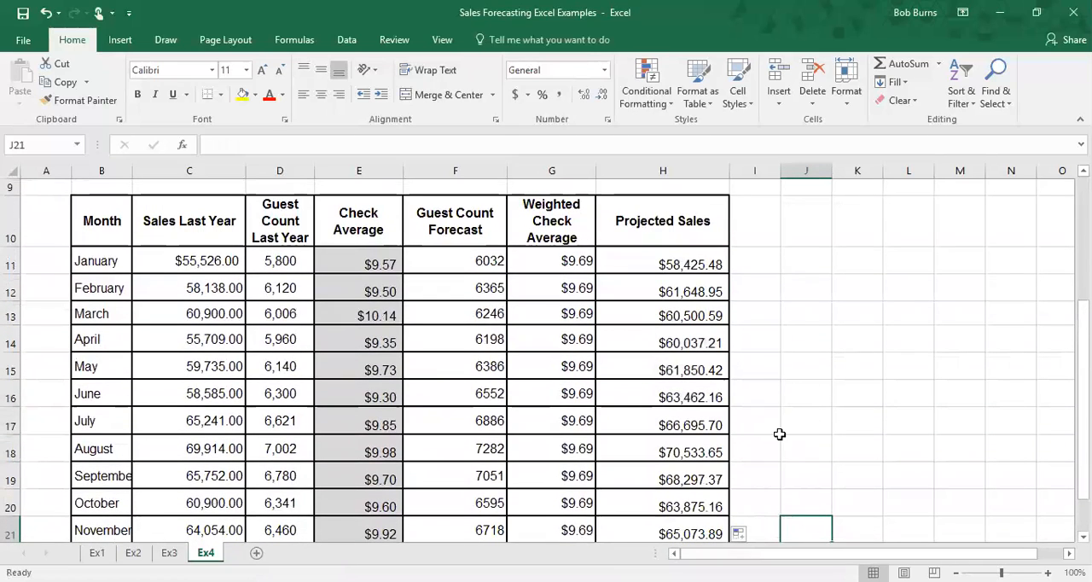
{"action": "scroll", "coordinate": [434, 385], "scroll_direction": "up", "scroll_amount": 1}
{"action": "scroll", "coordinate": [459, 315], "scroll_direction": "down", "scroll_amount": 2}
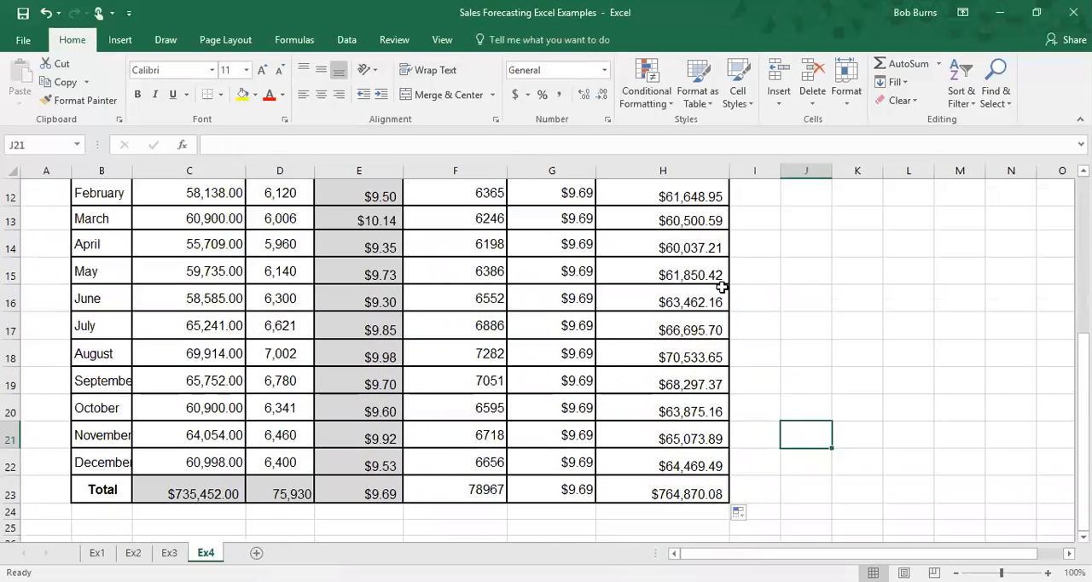
{"action": "scroll", "coordinate": [473, 214], "scroll_direction": "up", "scroll_amount": 1}
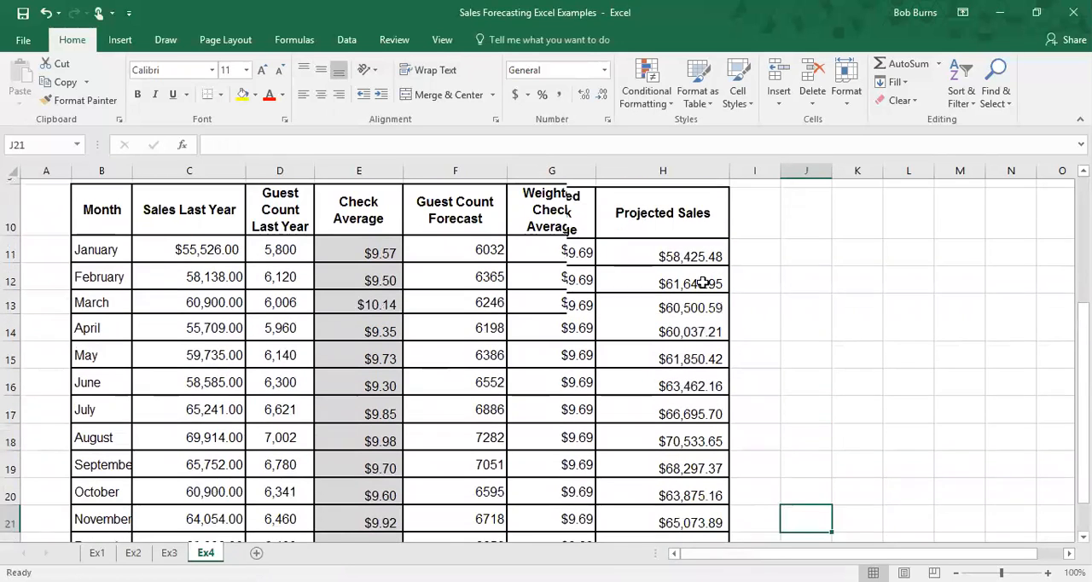
{"action": "scroll", "coordinate": [521, 229], "scroll_direction": "down", "scroll_amount": 1}
{"action": "scroll", "coordinate": [590, 235], "scroll_direction": "up", "scroll_amount": 1}
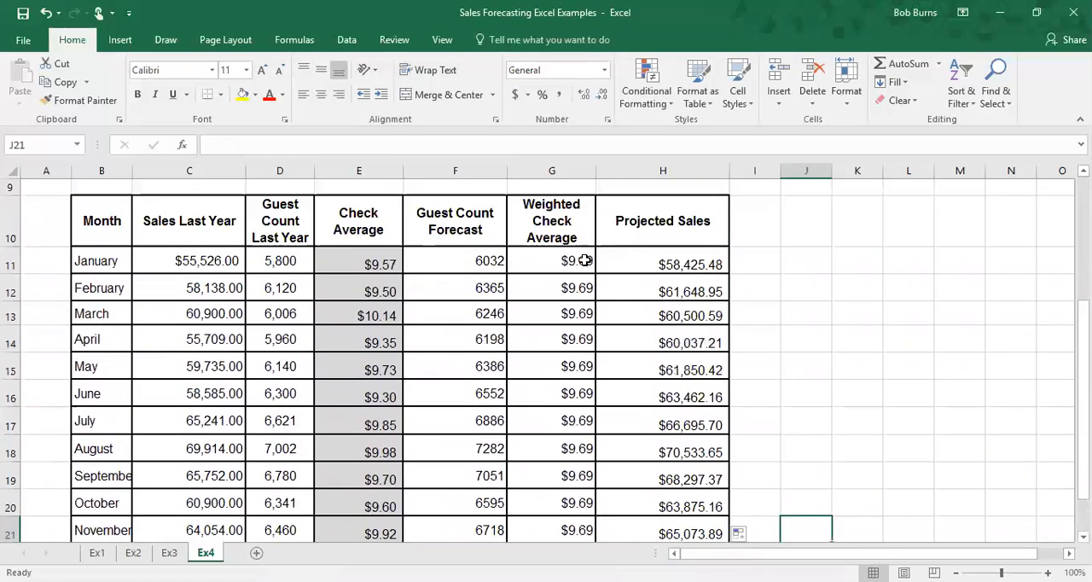
{"action": "left_click", "coordinate": [587, 257]}
{"action": "scroll", "coordinate": [585, 276], "scroll_direction": "down", "scroll_amount": 1}
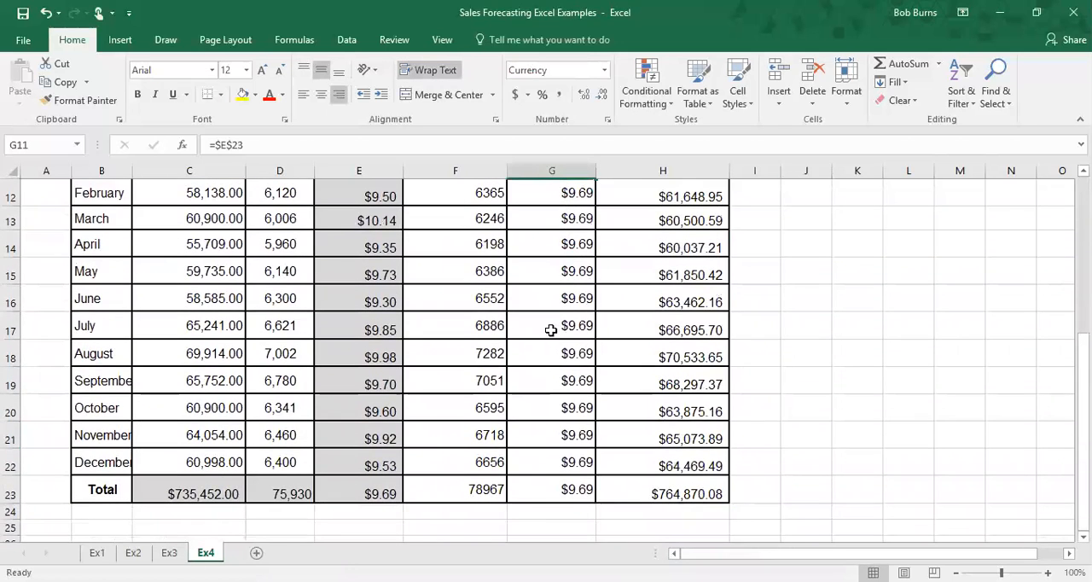
{"action": "scroll", "coordinate": [590, 316], "scroll_direction": "up", "scroll_amount": 1}
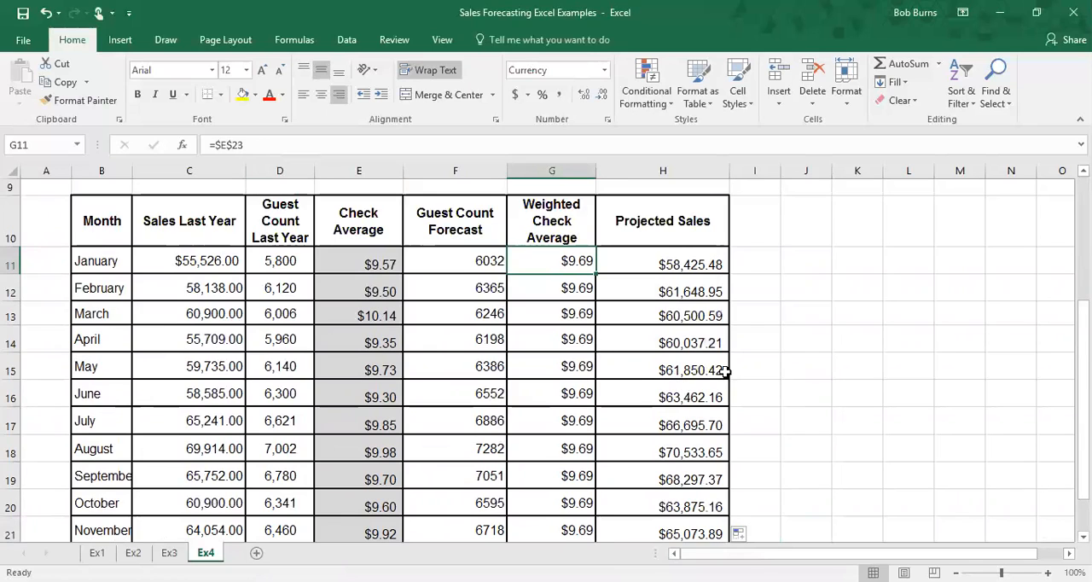
{"action": "scroll", "coordinate": [723, 371], "scroll_direction": "down", "scroll_amount": 1}
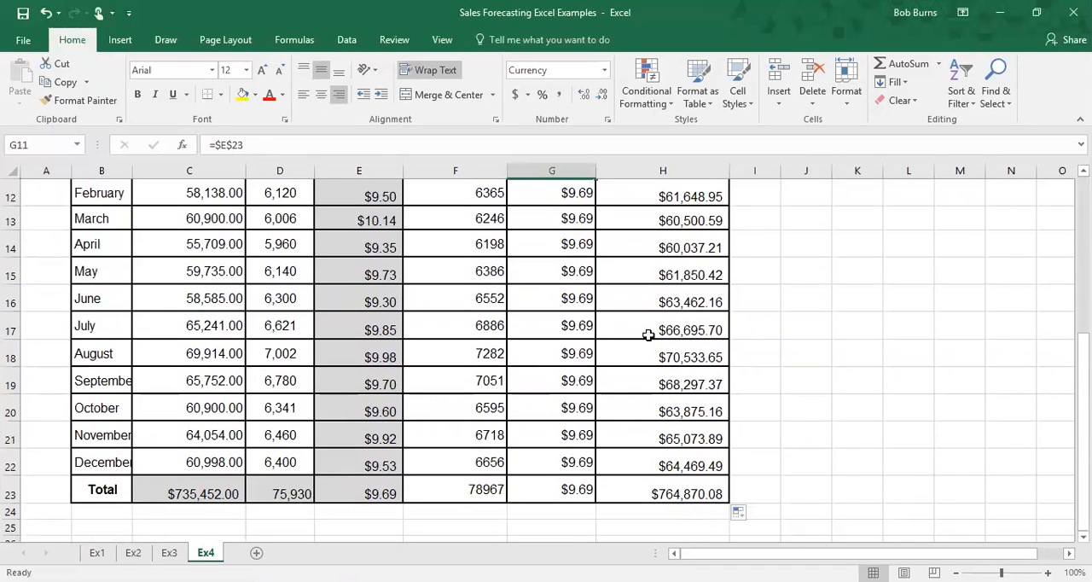
{"action": "scroll", "coordinate": [649, 334], "scroll_direction": "up", "scroll_amount": 1}
{"action": "left_click", "coordinate": [645, 263]}
{"action": "left_click", "coordinate": [645, 341]}
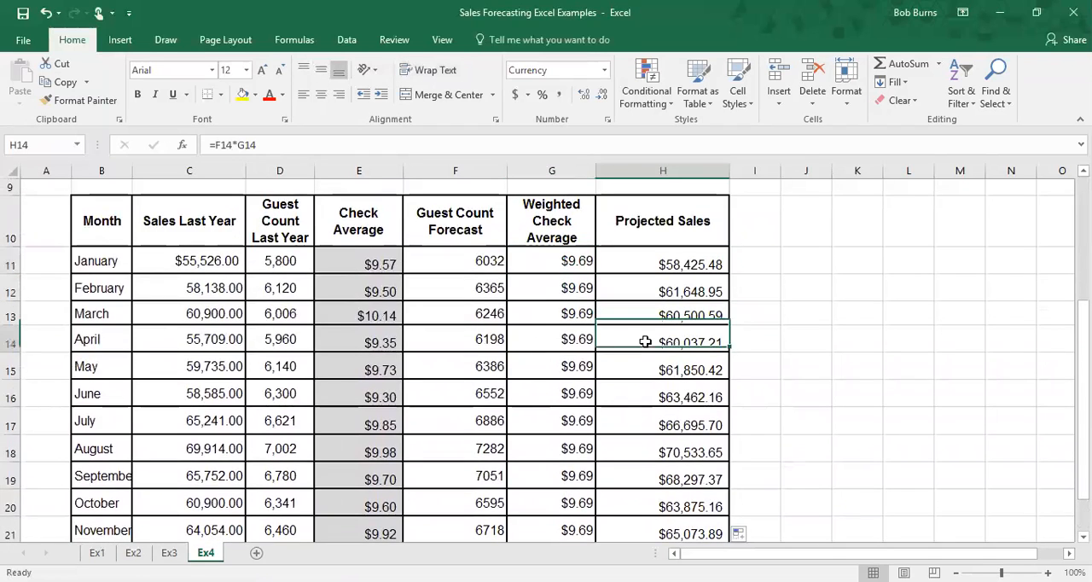
{"action": "scroll", "coordinate": [645, 341], "scroll_direction": "down", "scroll_amount": 2}
{"action": "left_click", "coordinate": [650, 302]}
{"action": "left_click_drag", "start_coordinate": [262, 141], "coordinate": [209, 144]}
{"action": "key", "text": "Return"}
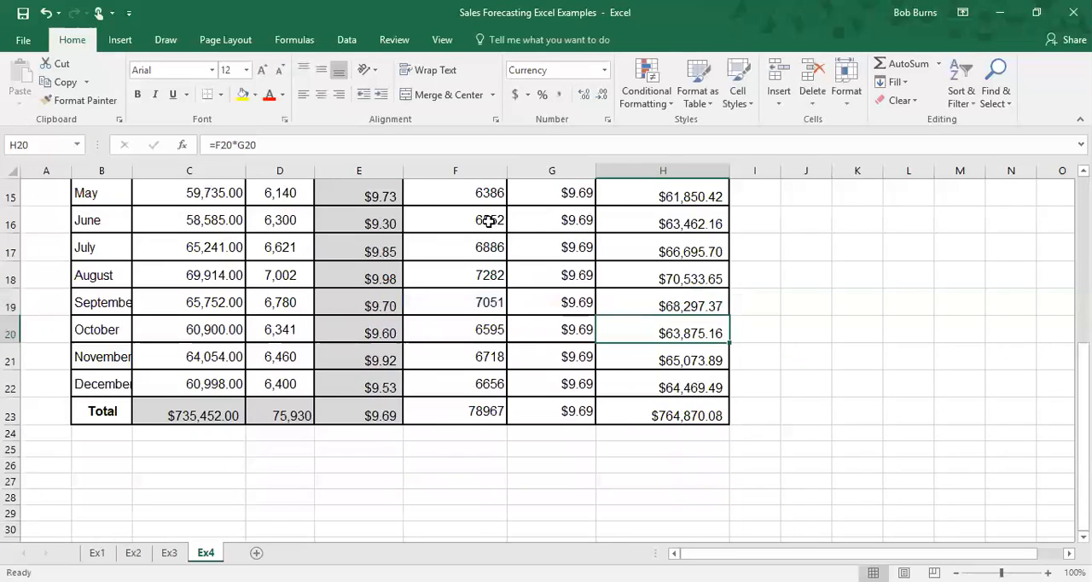